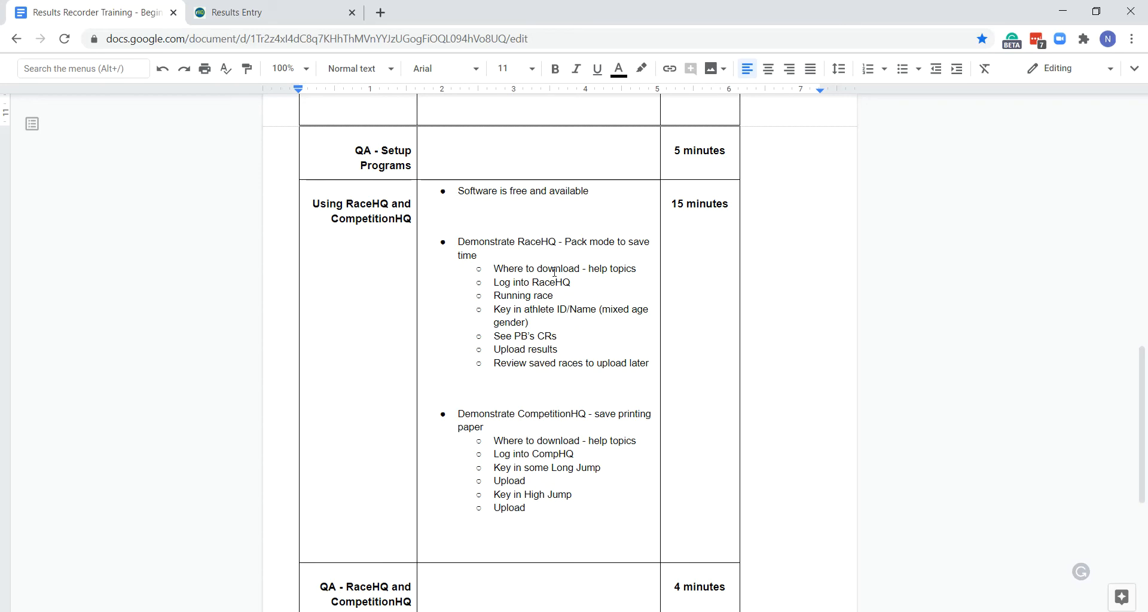
- Open a new blank Chrome tab next to the Google Docs training plan
click(380, 12)
- Go to the support forum and open RaceHQ's 'Latest Software Download and Setup videos' article
text(support.timingsolutions.com.au/hc/en-us)
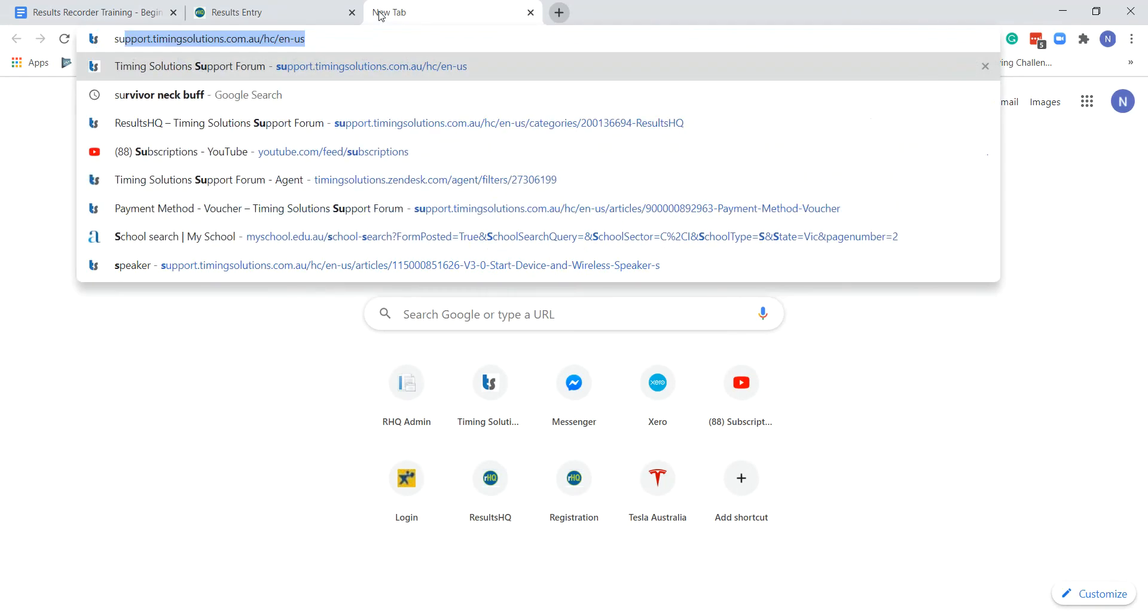
key(Return)
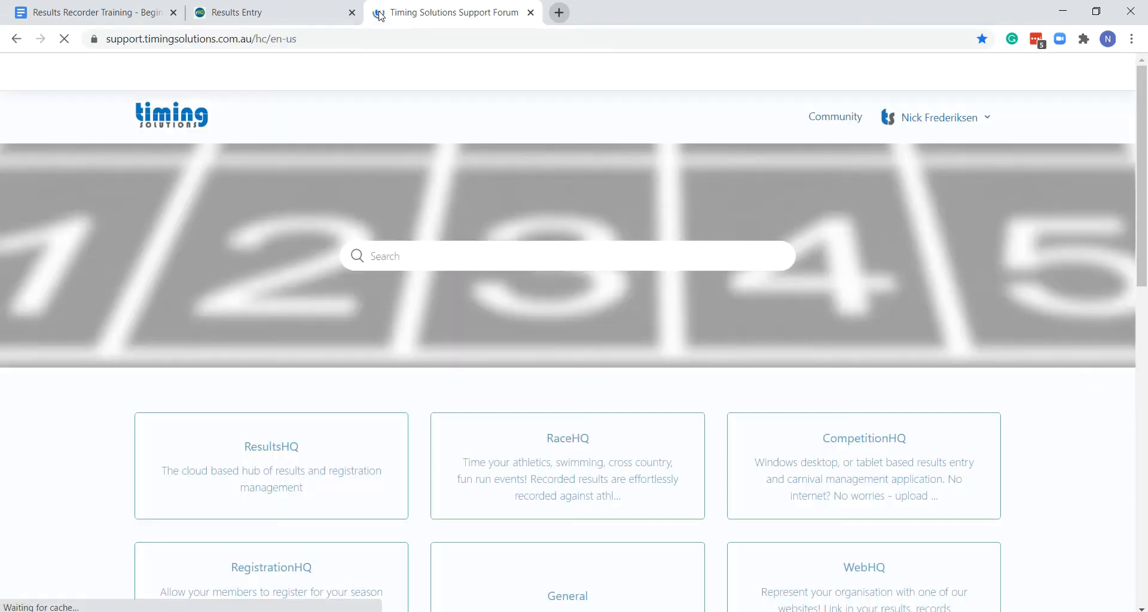
click(564, 480)
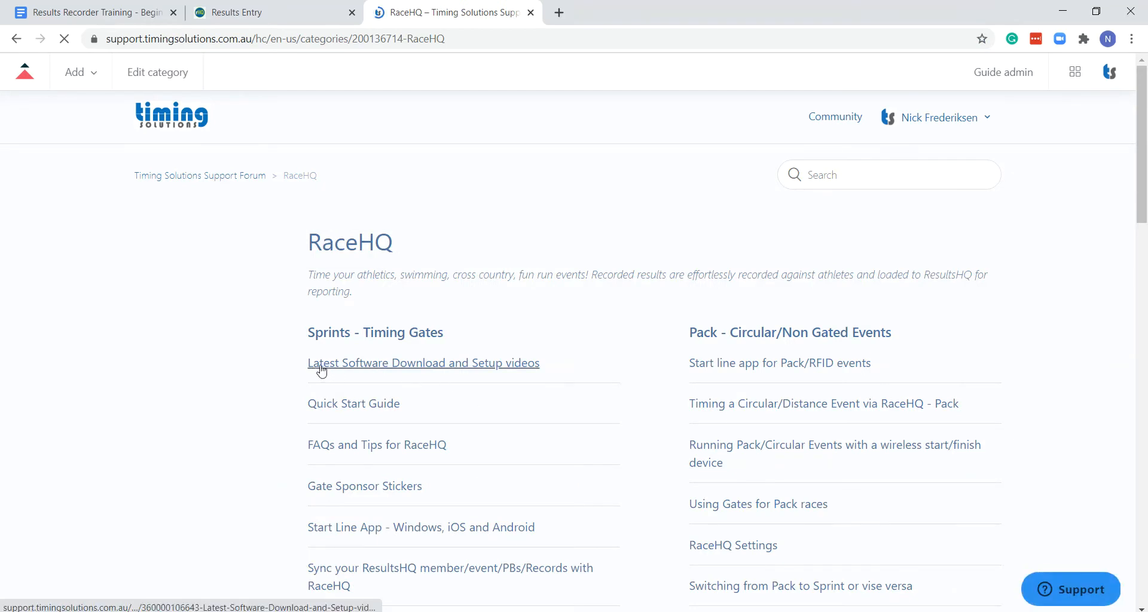
click(424, 365)
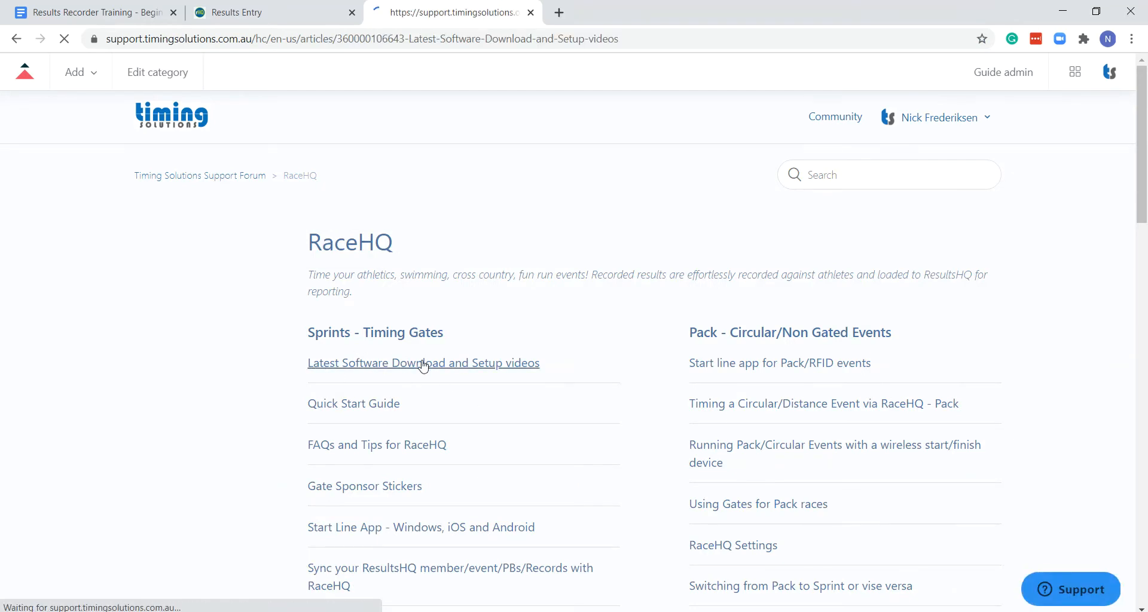
- Scroll through the RaceHQ V3.22.30 download and setup videos, then close the tab
scroll(753, 485, down, 2)
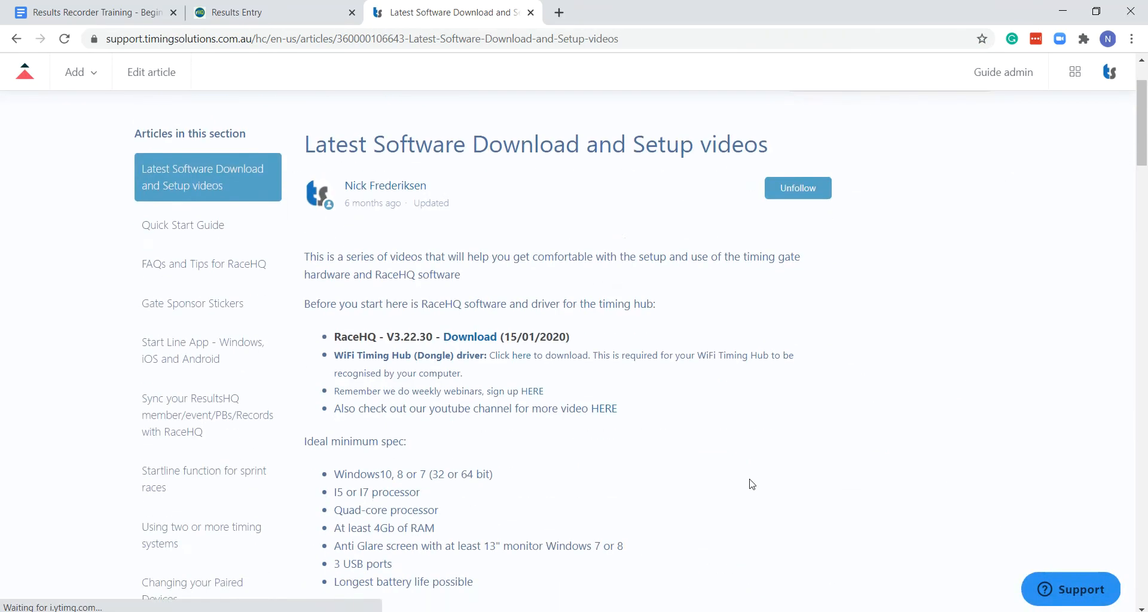
scroll(675, 382, down, 7)
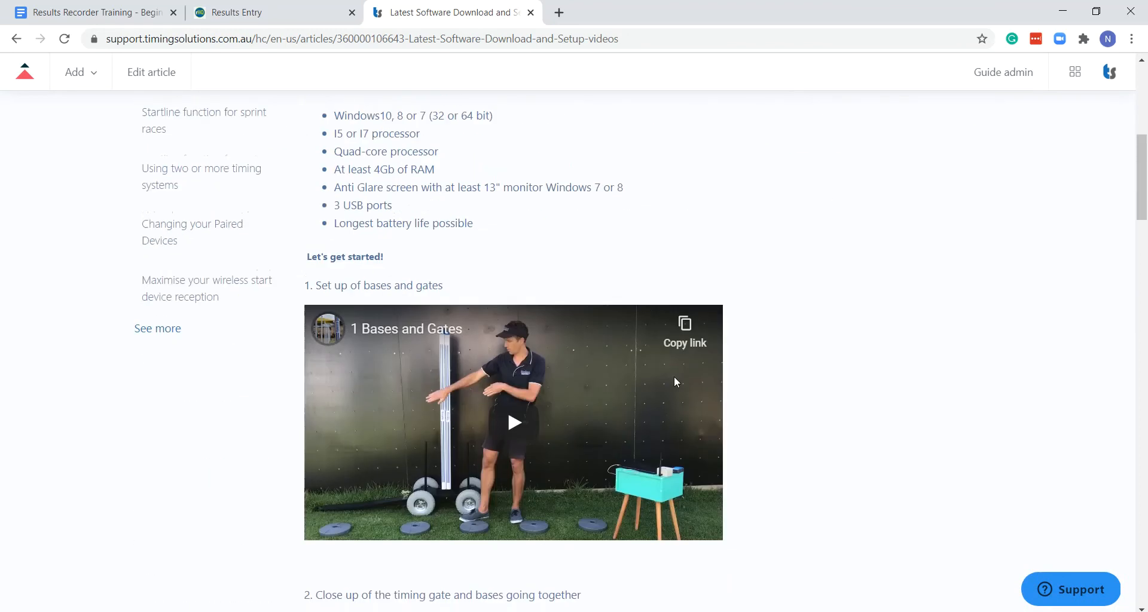
scroll(675, 382, up, 9)
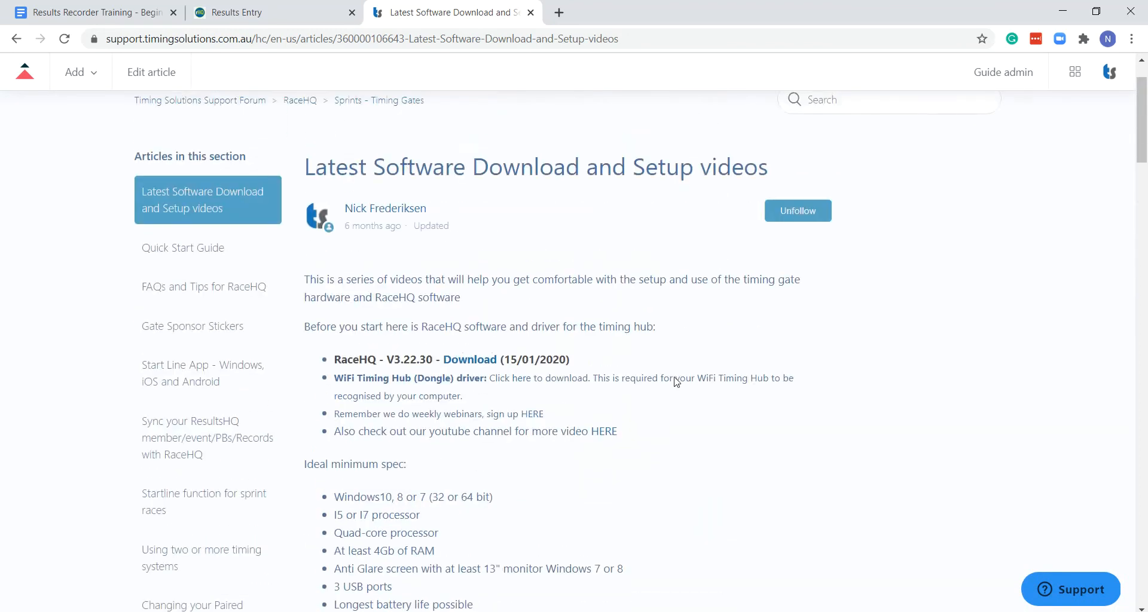
click(531, 13)
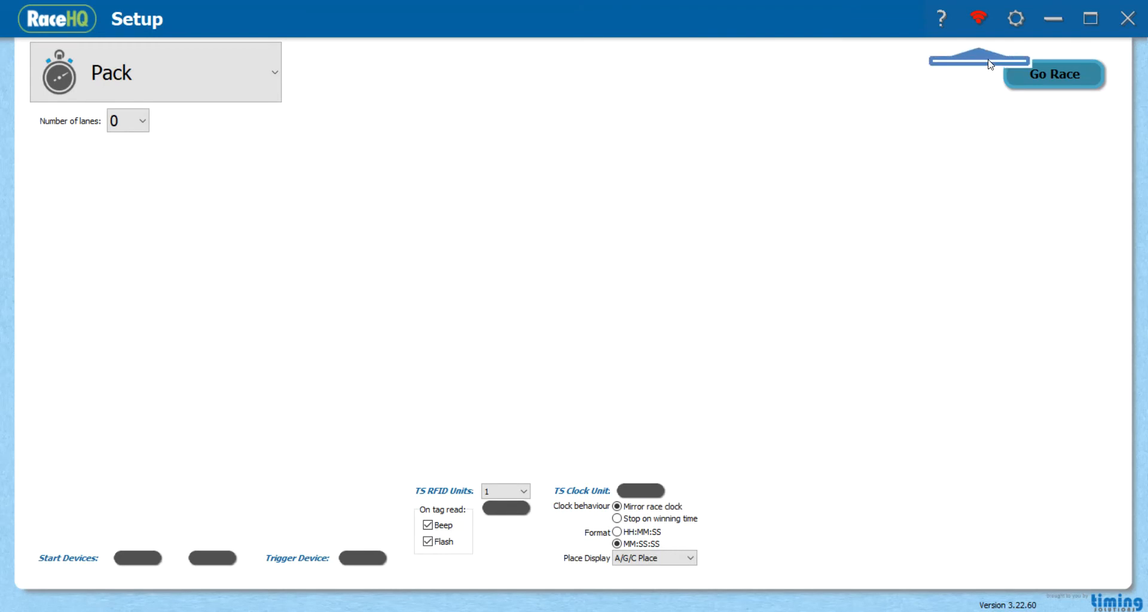
- Check the red wifi icon on the Pack-mode Setup screen, which reports No Hub Detected
mouse_move(964, 18)
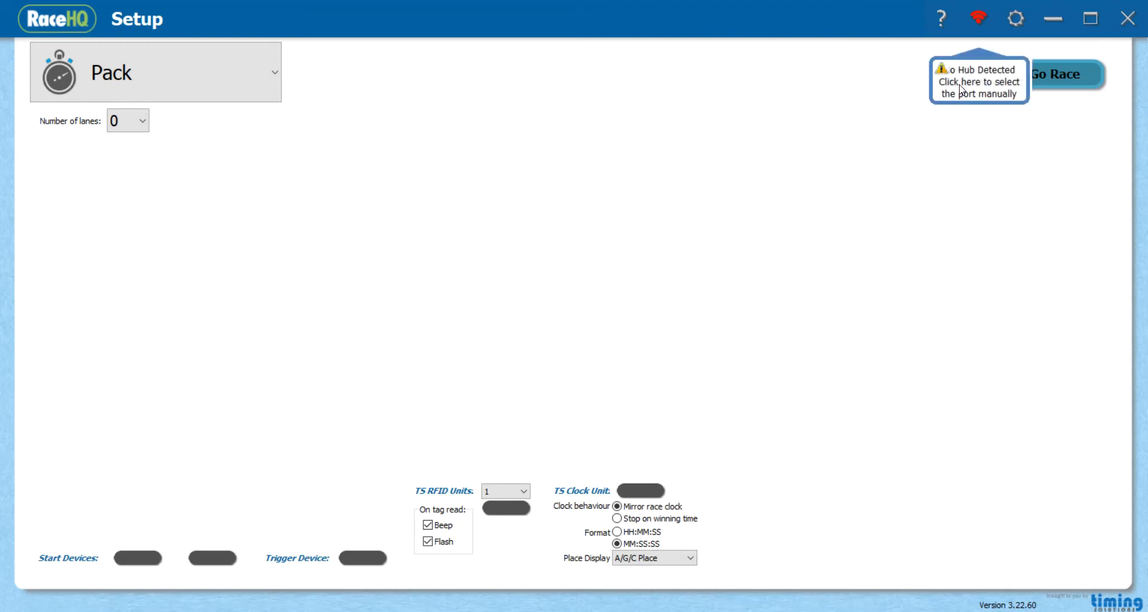
- Log in to the Demo Centre account from the settings Web tab, then close settings
click(1016, 19)
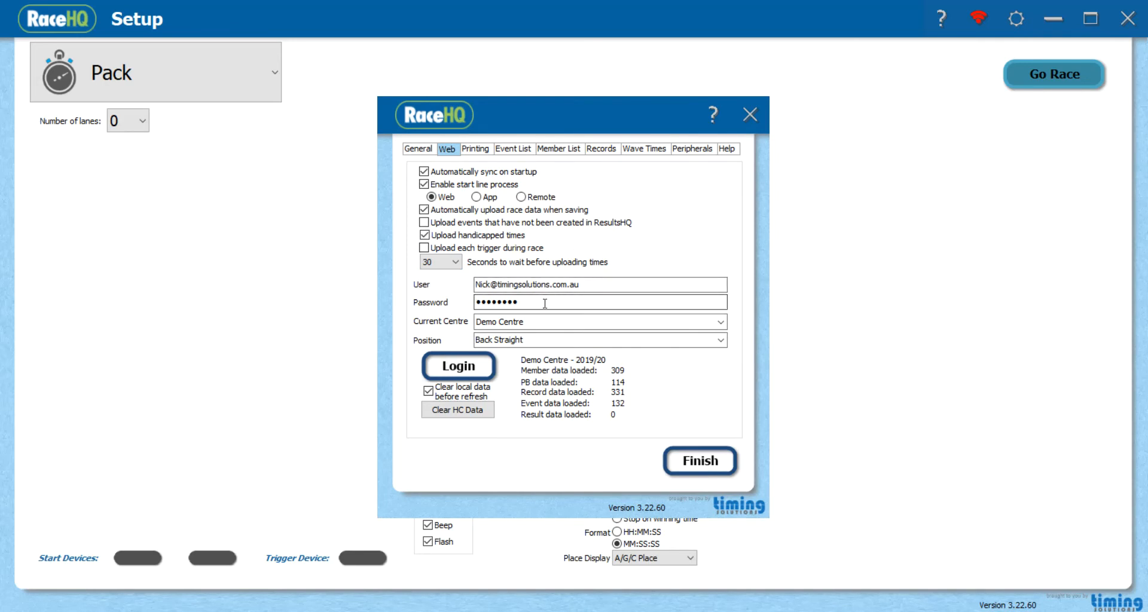
click(462, 369)
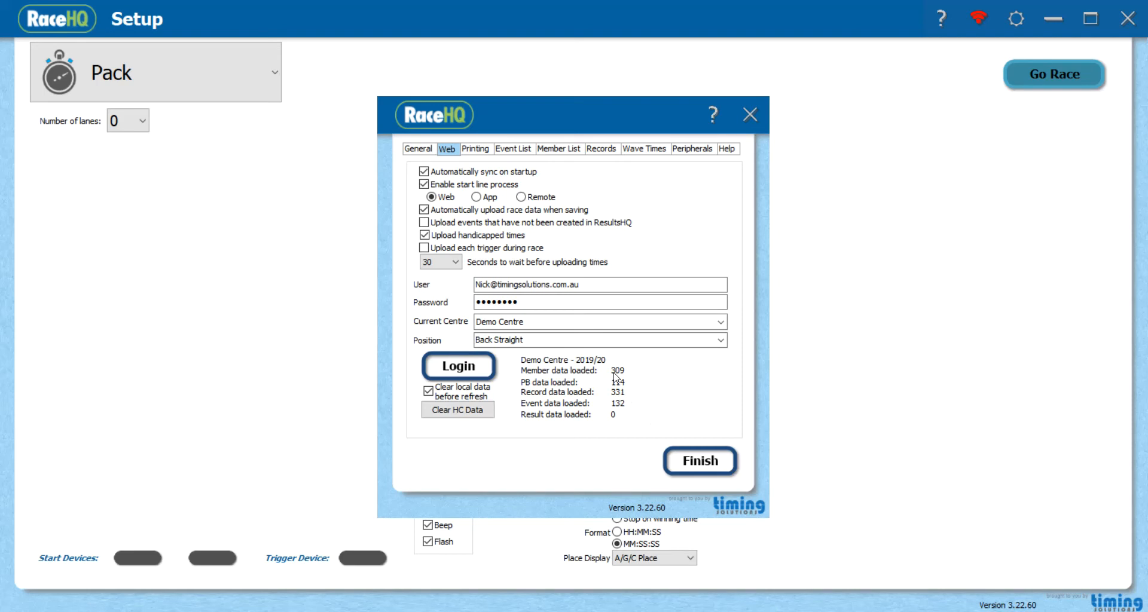
click(713, 467)
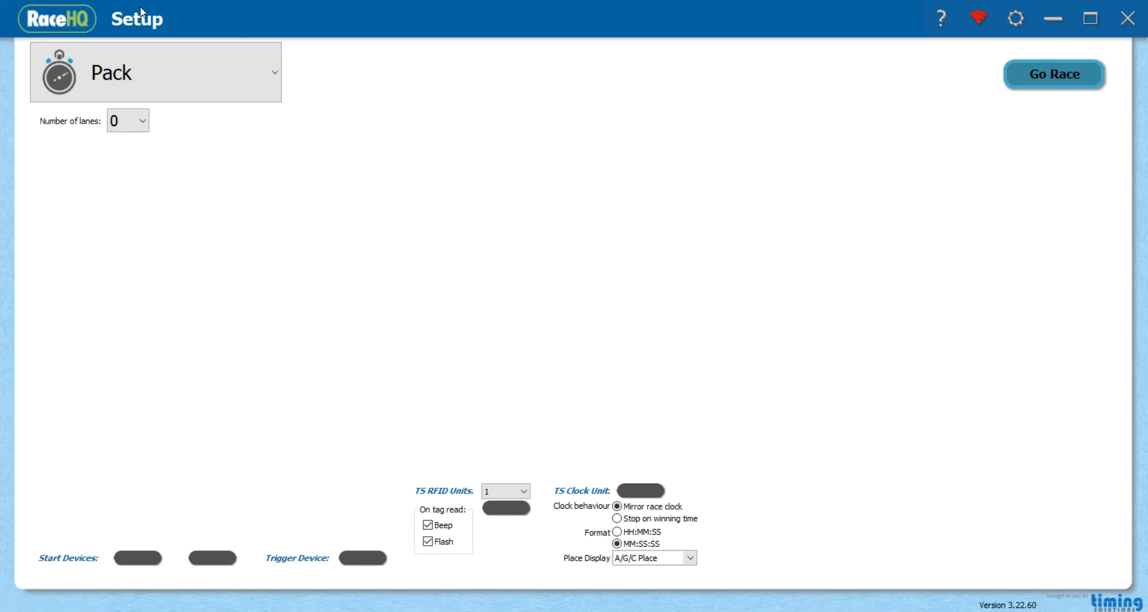
click(267, 101)
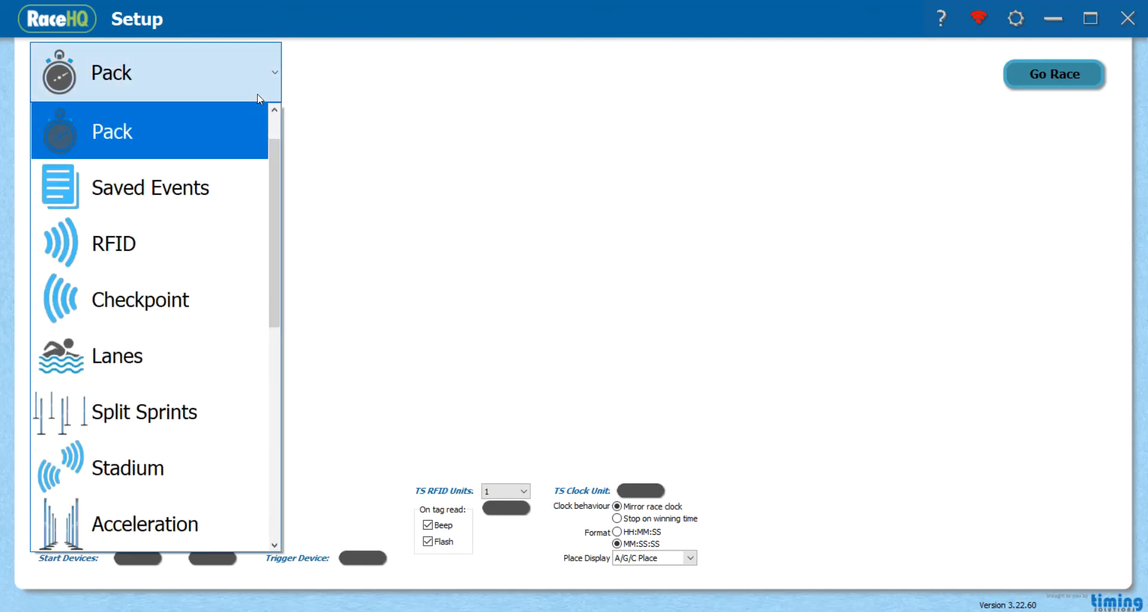
scroll(279, 125, up, 1)
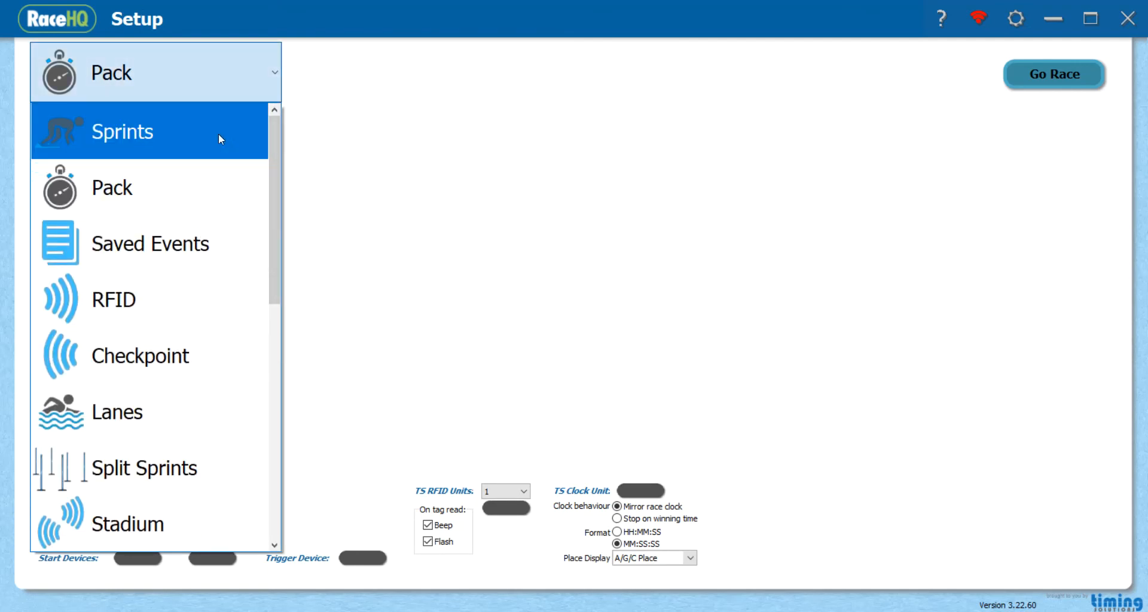
click(173, 196)
click(143, 122)
click(131, 192)
click(129, 121)
click(129, 139)
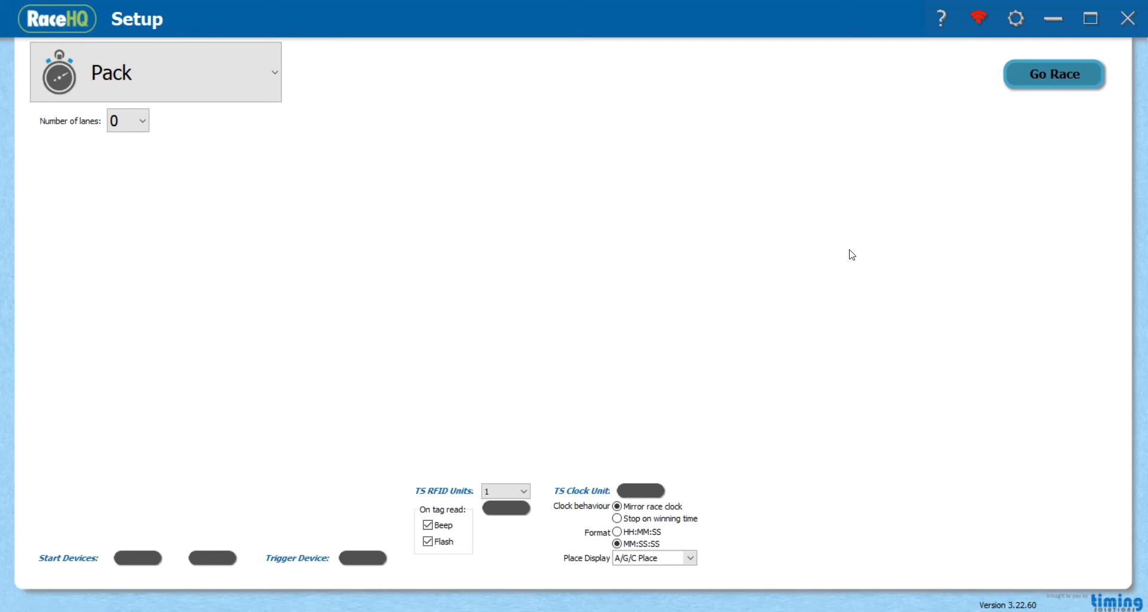
- Enter race mode, maximise the race window, and widen the A/G/C Place and Overall Place columns
click(1068, 78)
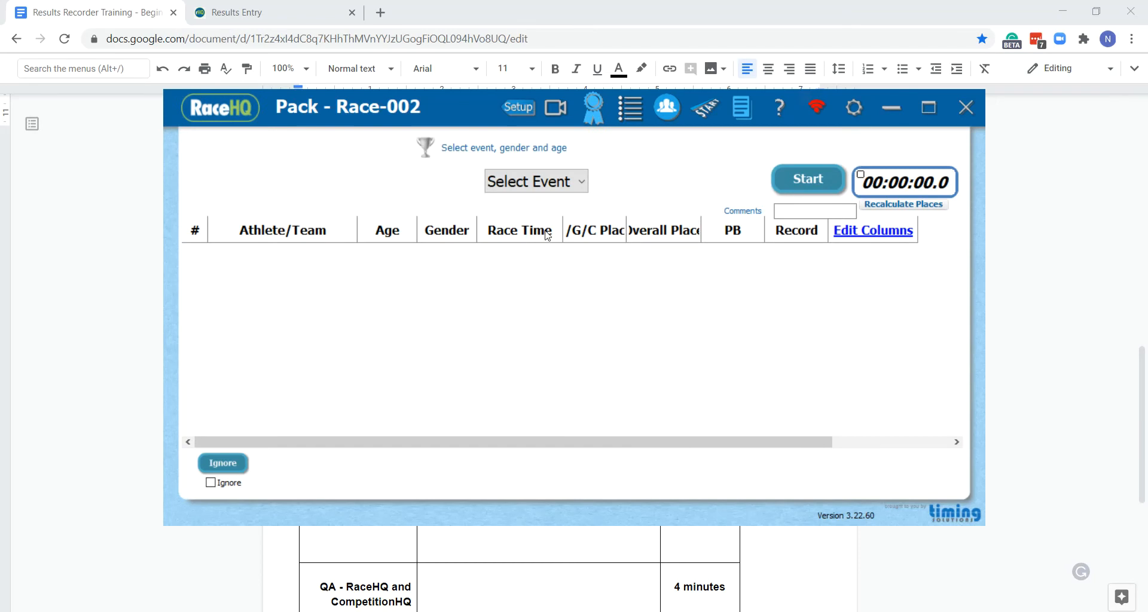
click(929, 108)
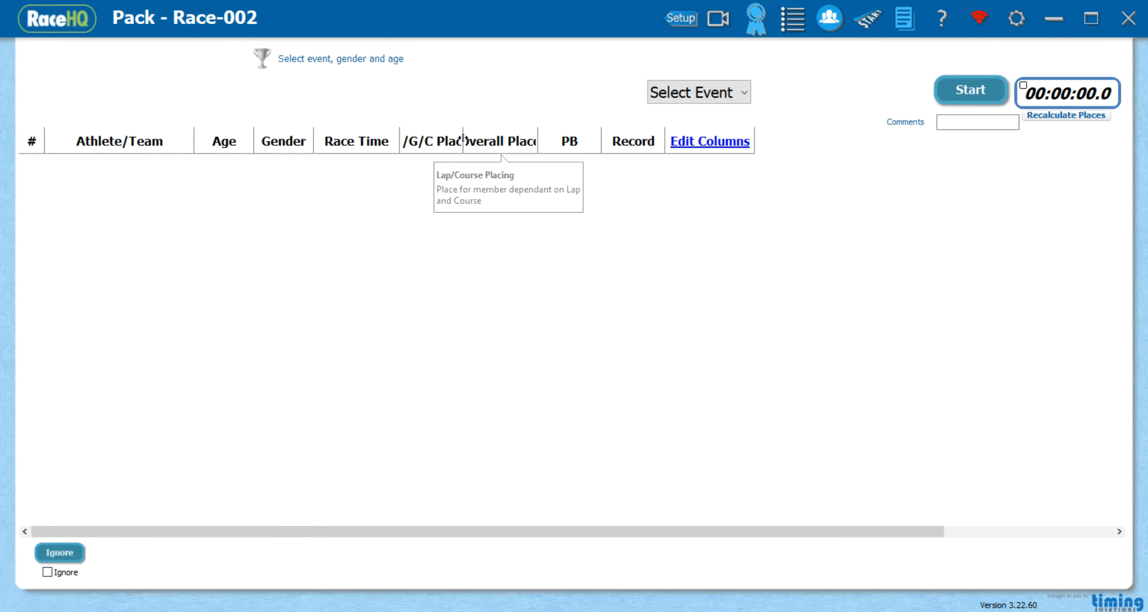
drag(463, 139, 493, 140)
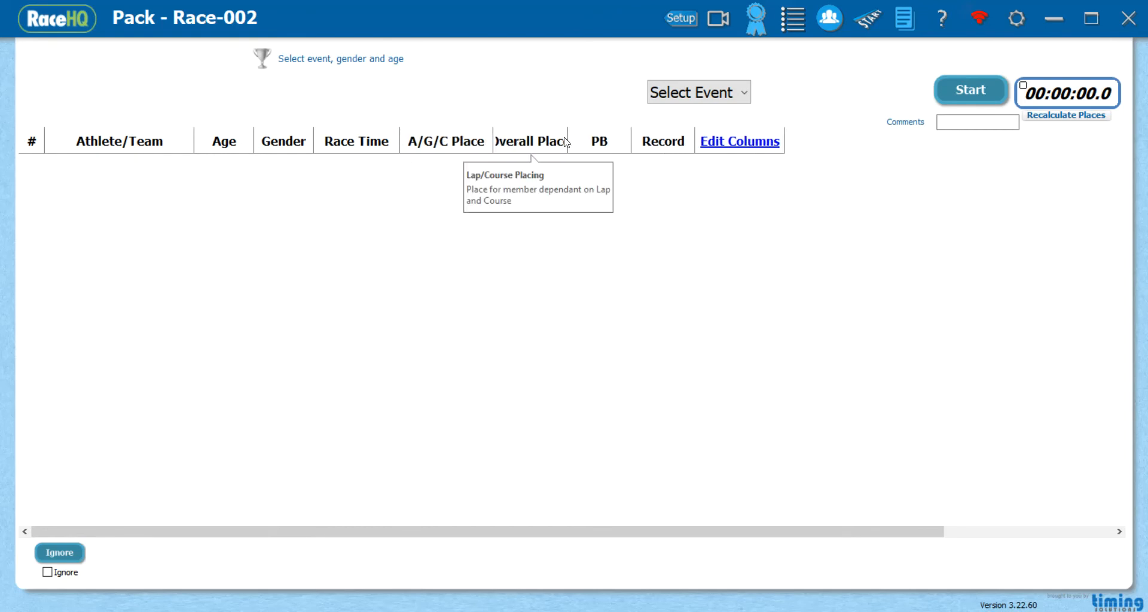
drag(566, 137, 590, 137)
- Add the Club column to the results table, then start the race clock
click(779, 143)
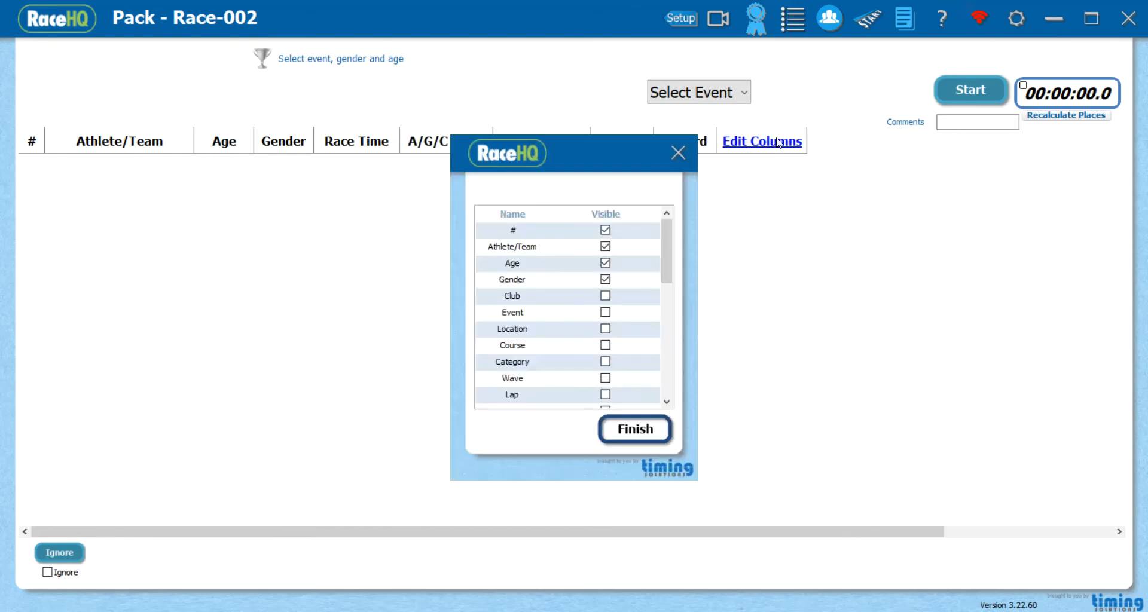
drag(666, 261, 662, 376)
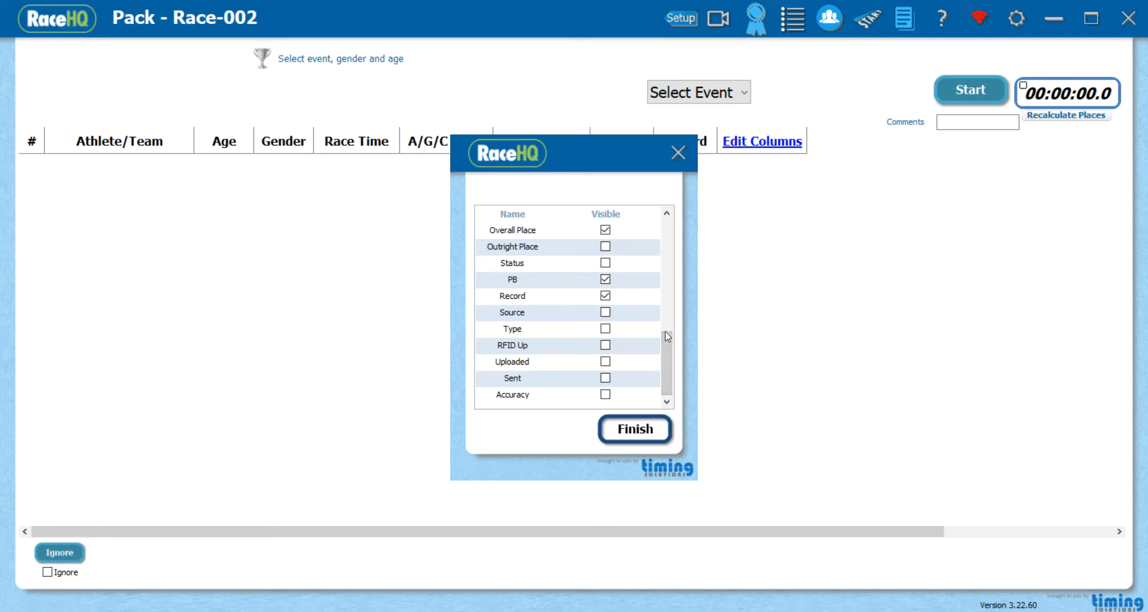
drag(668, 371, 669, 345)
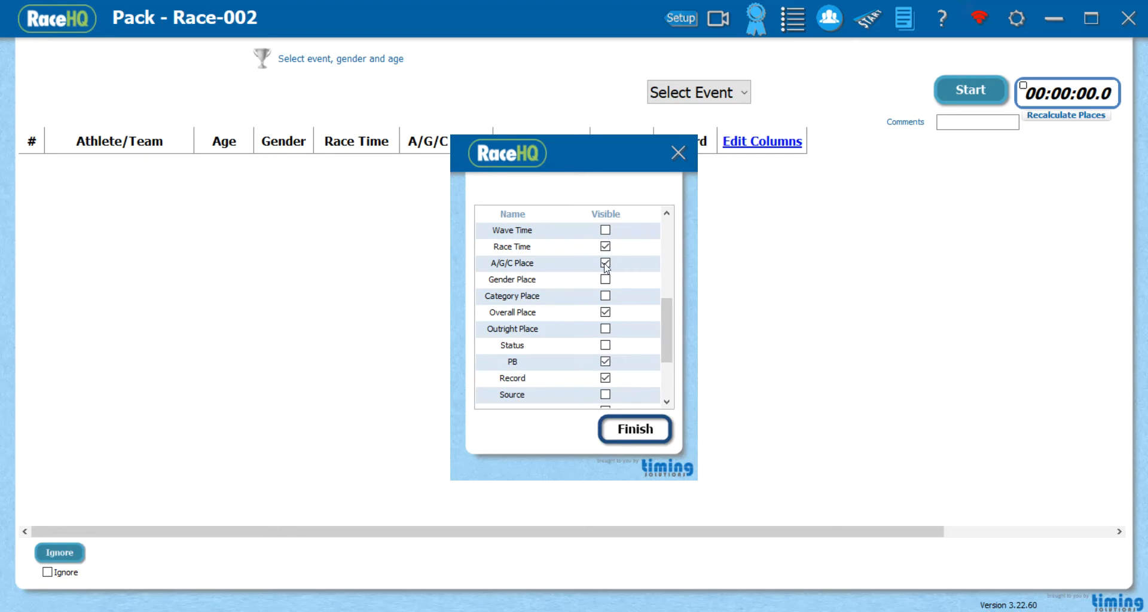
drag(666, 329, 668, 239)
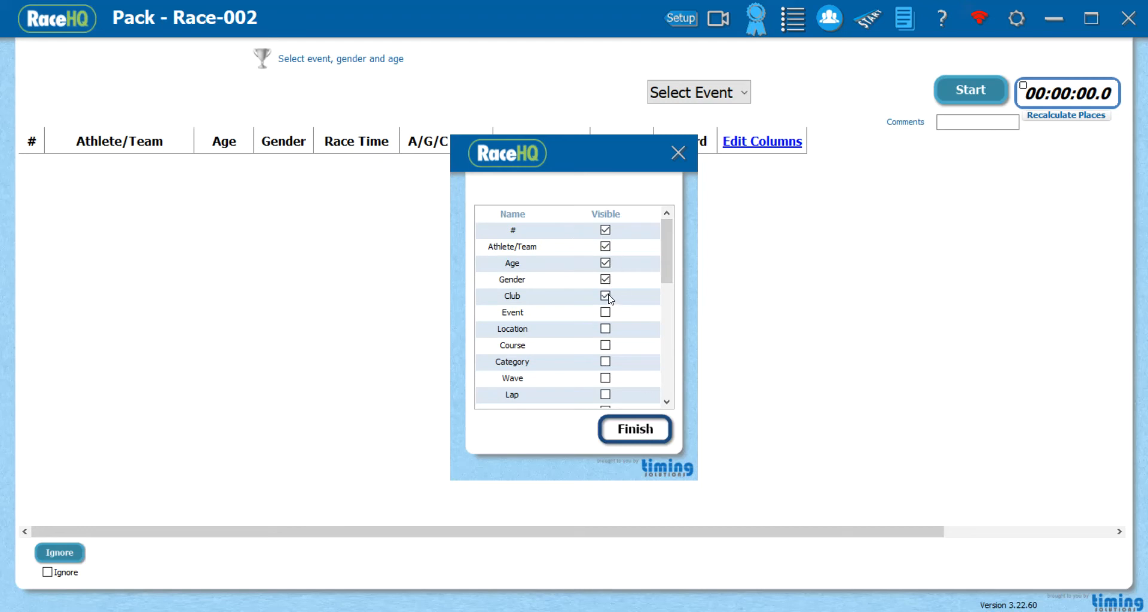
click(657, 425)
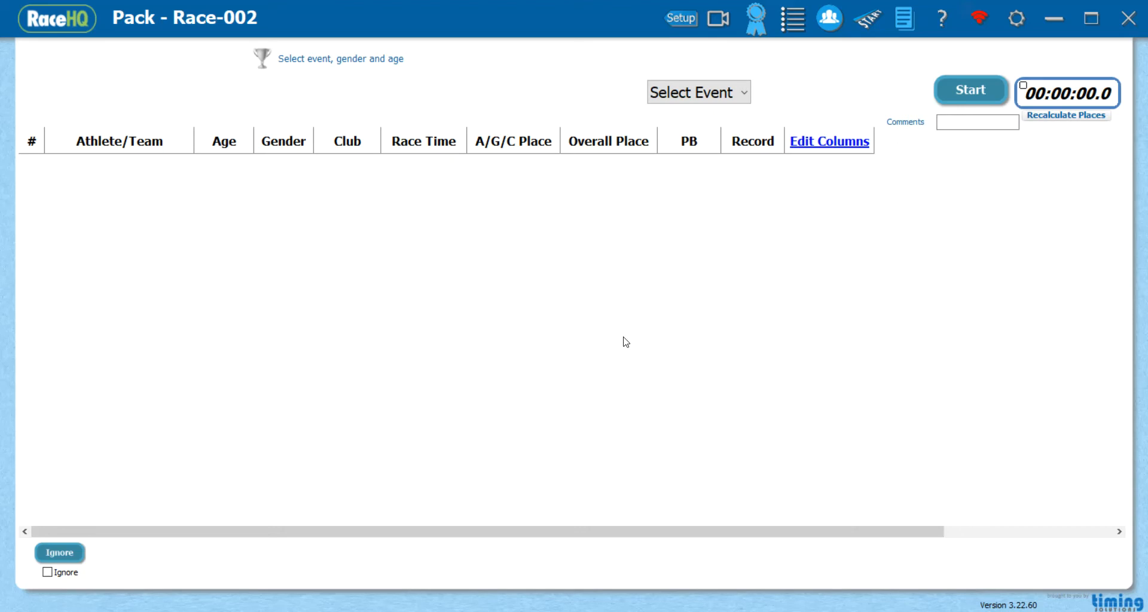
key(space)
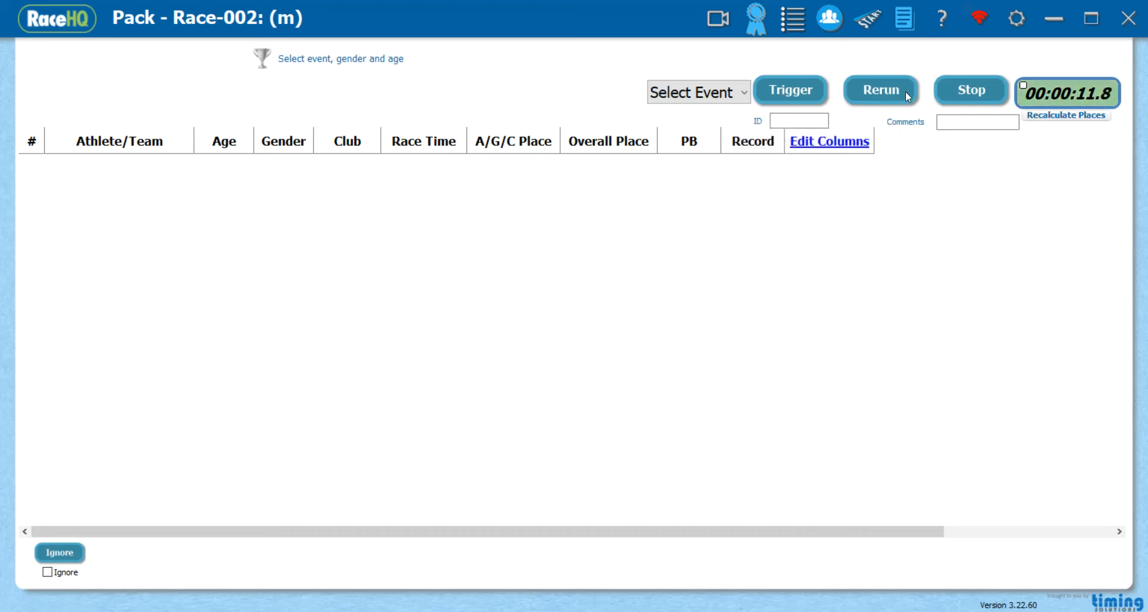
- Rerun the race from zero and record six finish times, 08.51 through 10.42
click(882, 93)
click(633, 337)
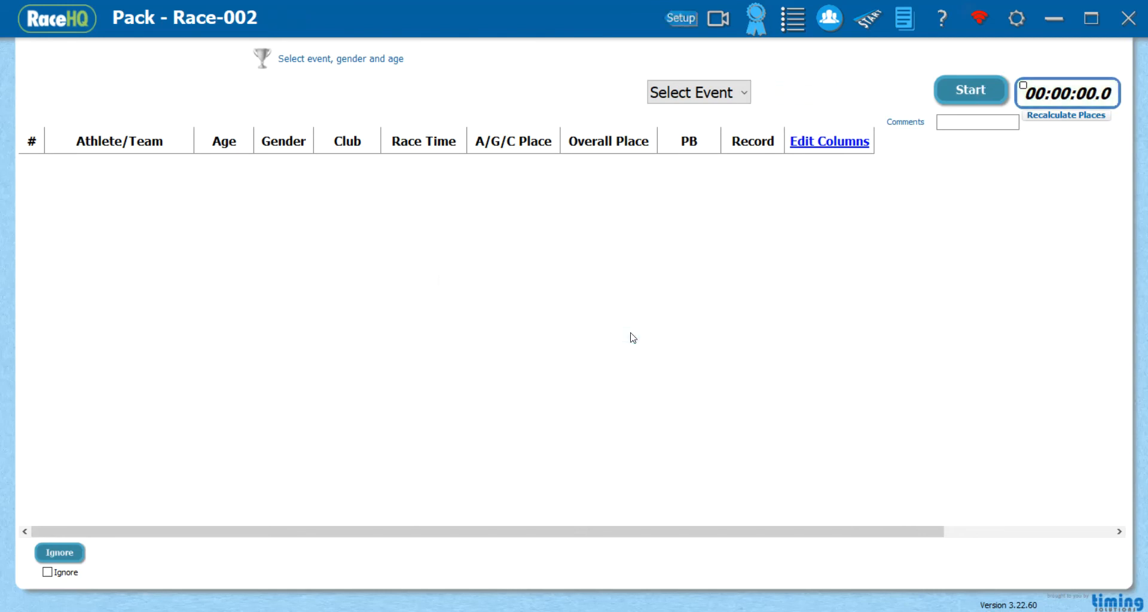
key(space)
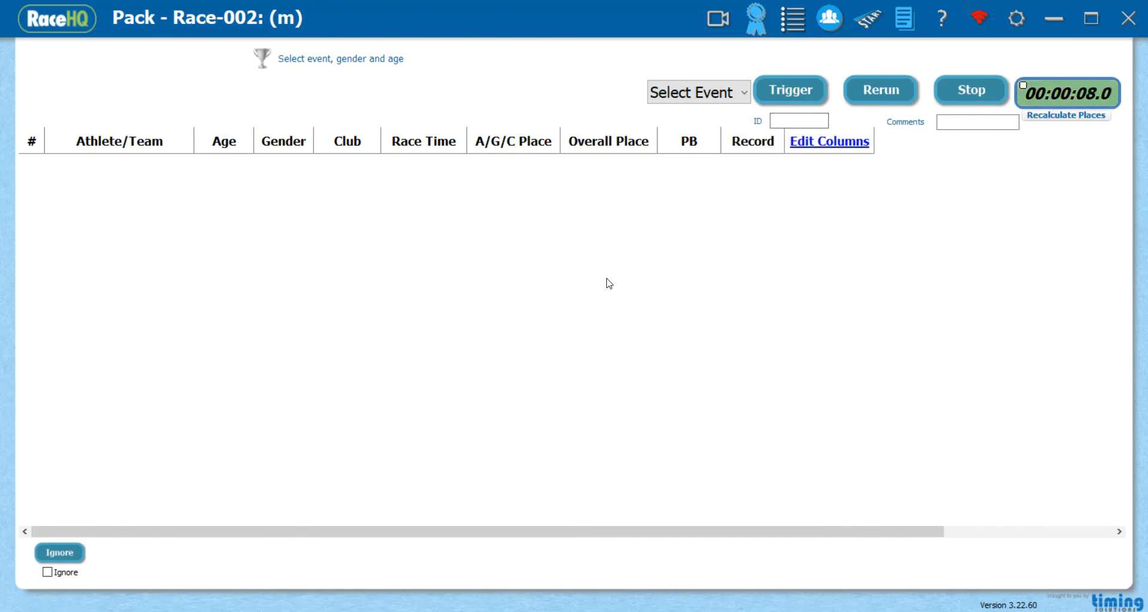
key(space)
key(space)
key(space)
key(space)
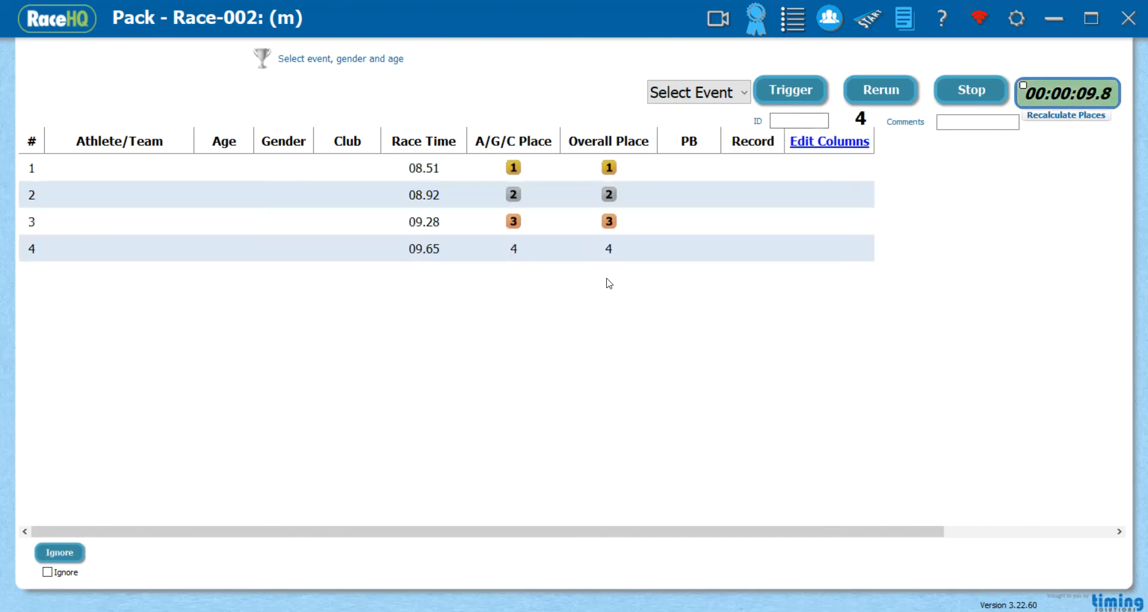
key(space)
key(space)
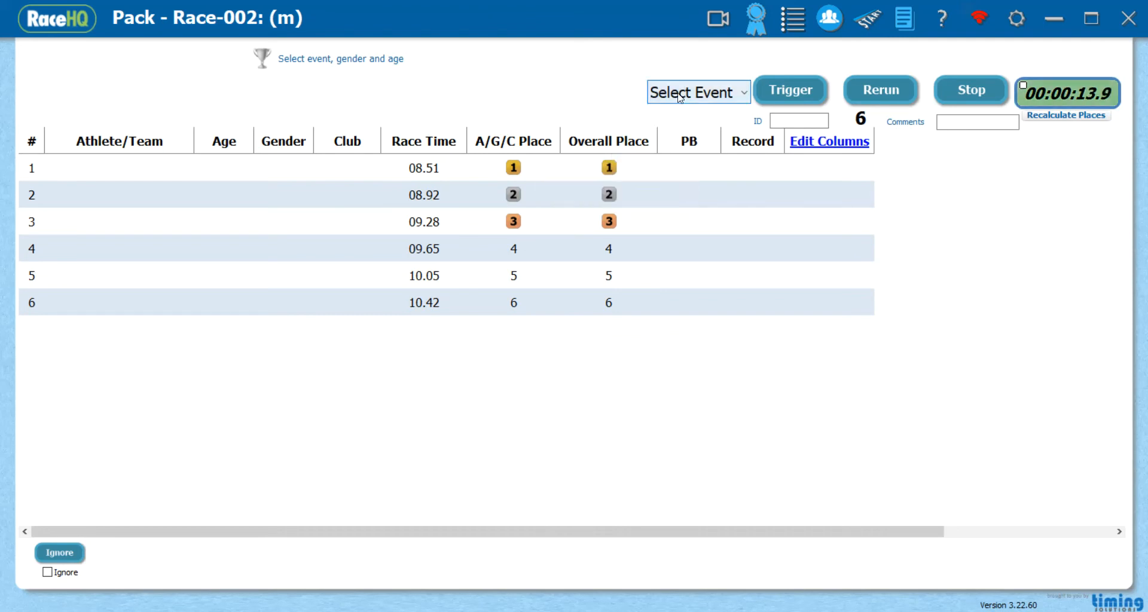
- Assign athletes 1, 2, 3 and 4 to the first four finish times
click(121, 172)
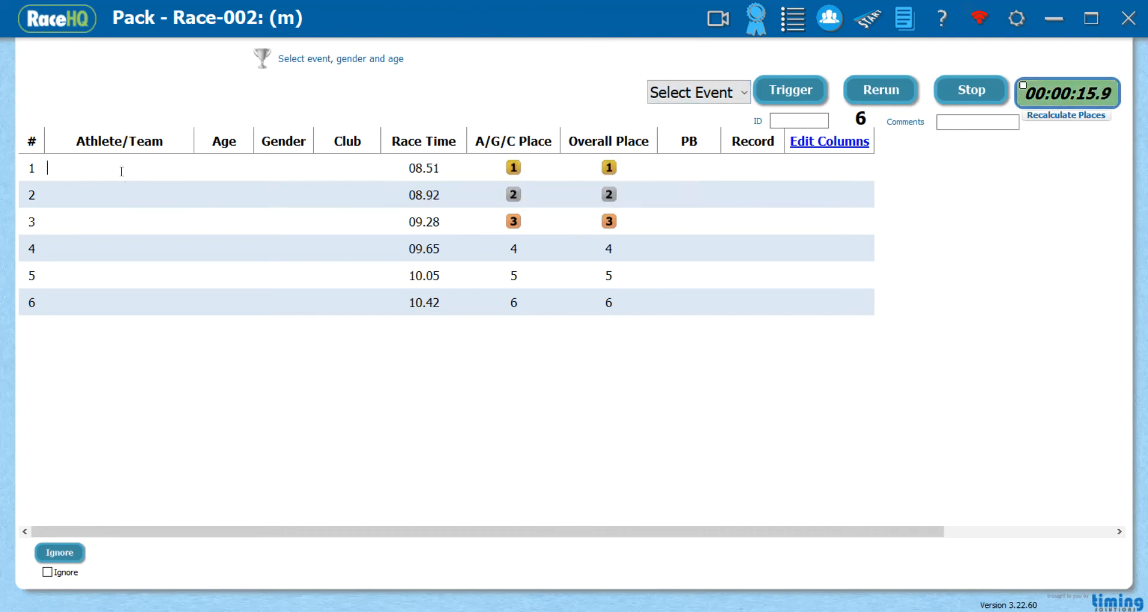
text(1 - Arend Test)
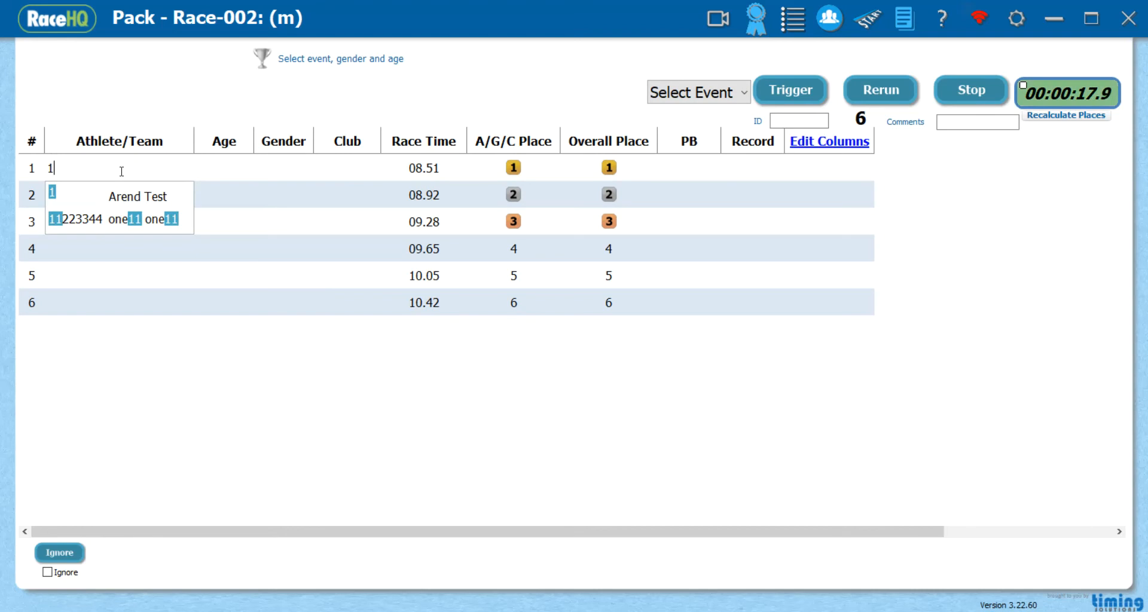
key(Return)
text(2 - arend 2 test)
key(Return)
key(Return)
text(4)
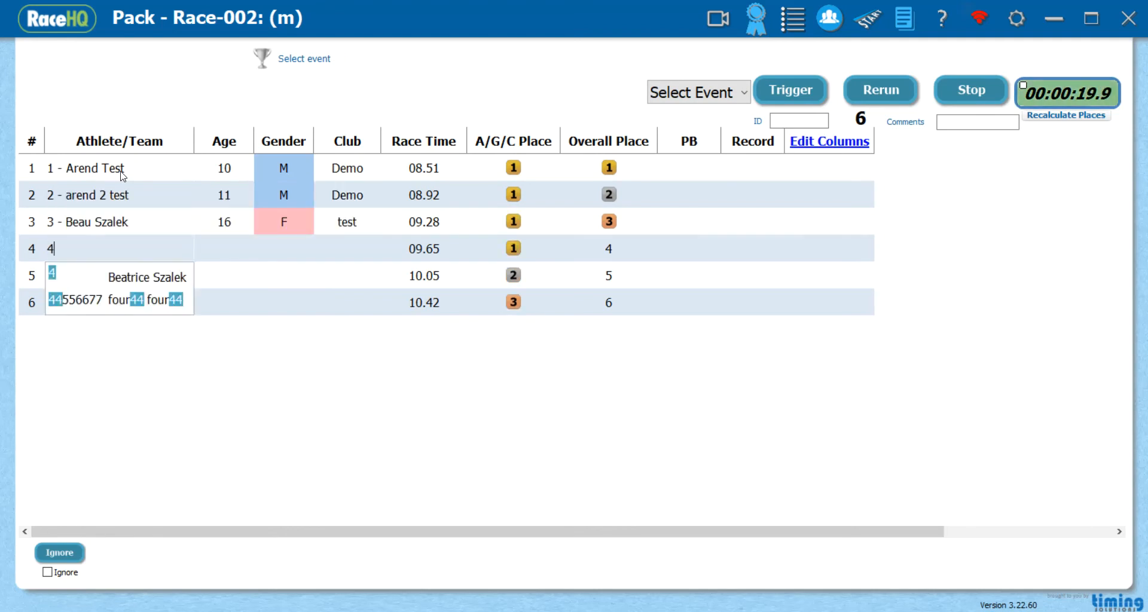
key(Return)
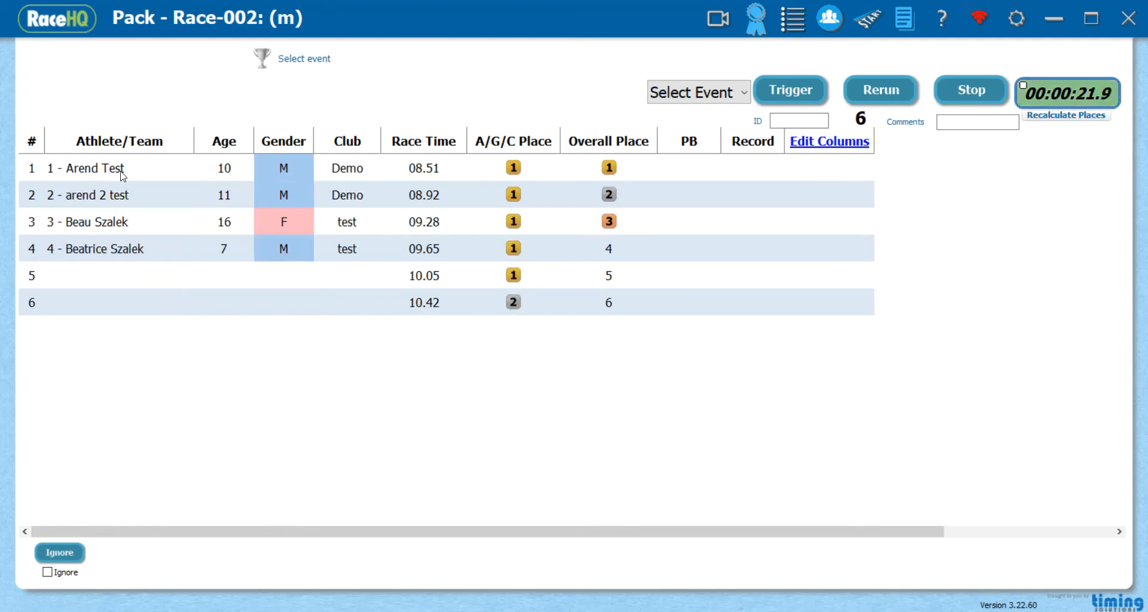
- Assign the athletes matching 'ni' and 'tom' to finishers 5 and 6
text(ni)
click(100, 326)
text(tom)
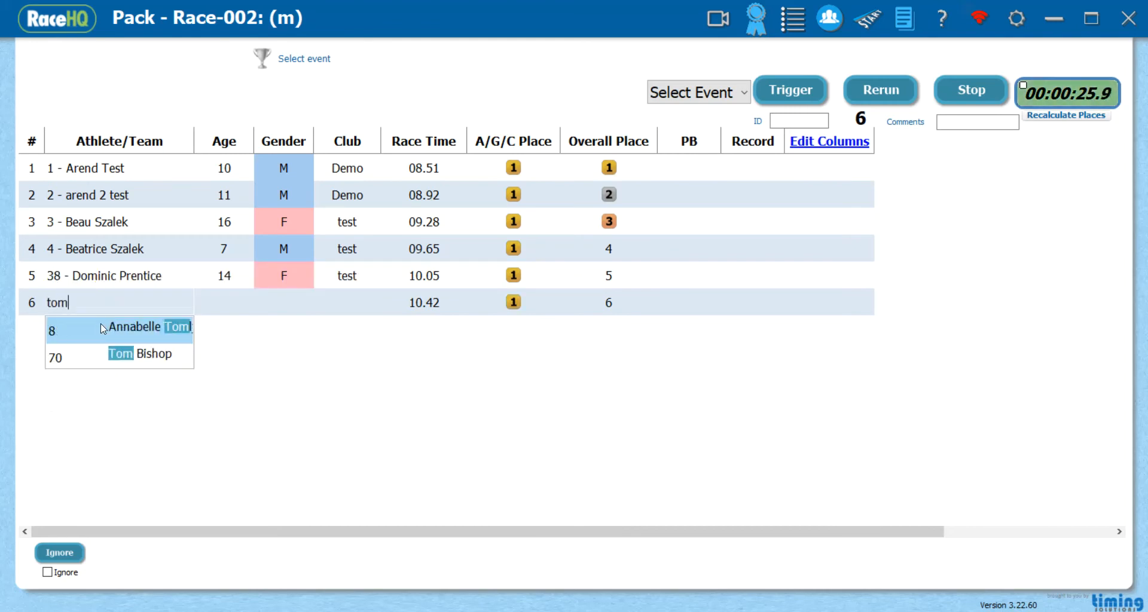
click(164, 359)
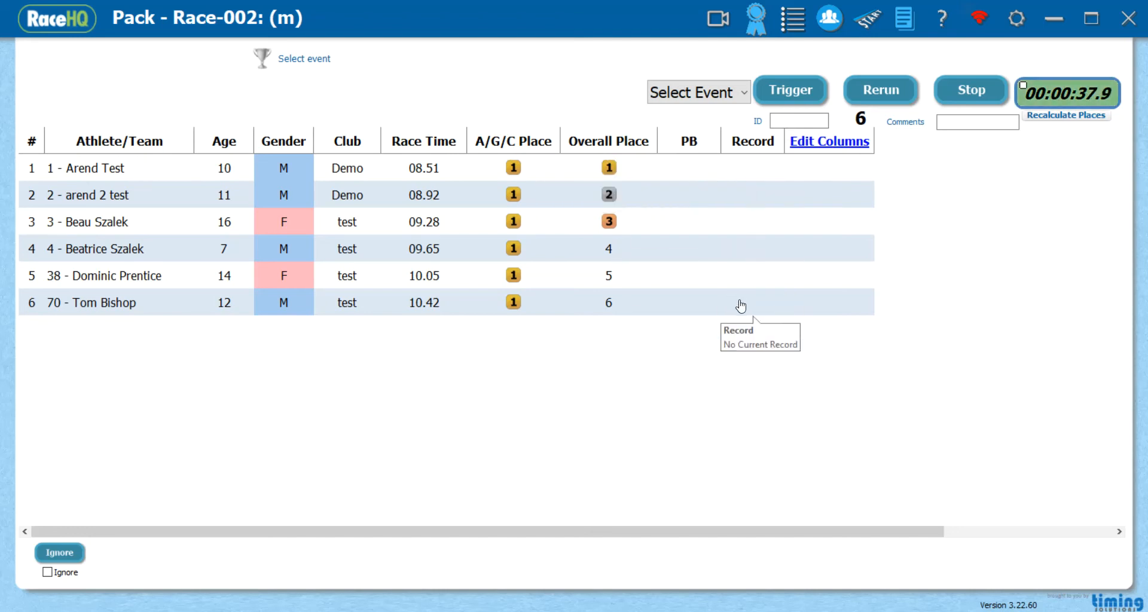
- Set Race-002's event to 100m so personal-best markers appear
click(715, 96)
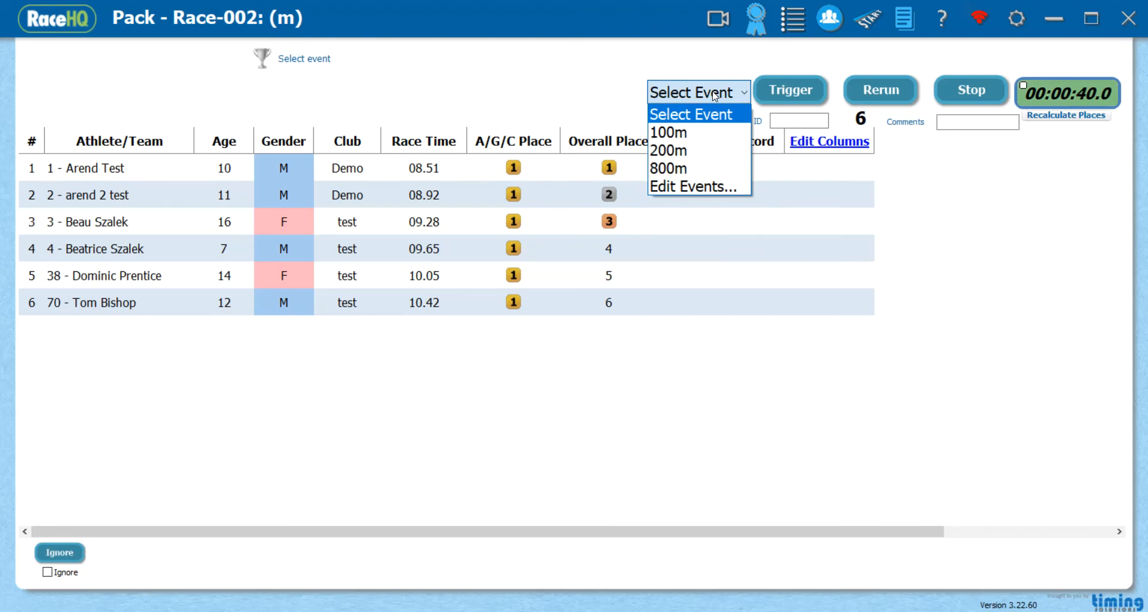
click(700, 132)
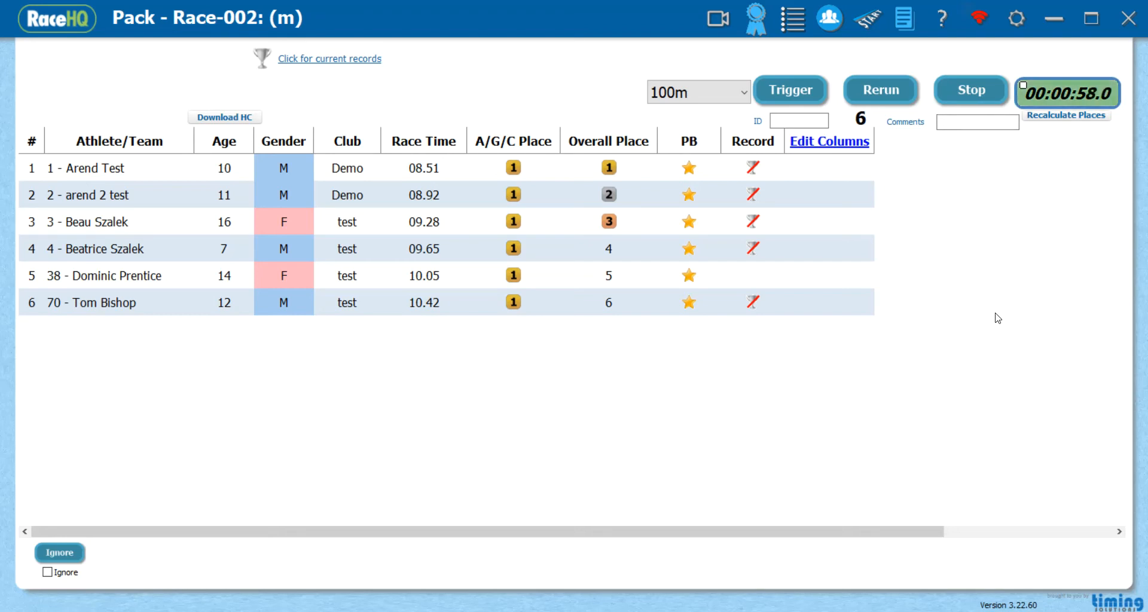
- Record two more finish times and name the seventh finisher 'visitor jack'
key(space)
key(space)
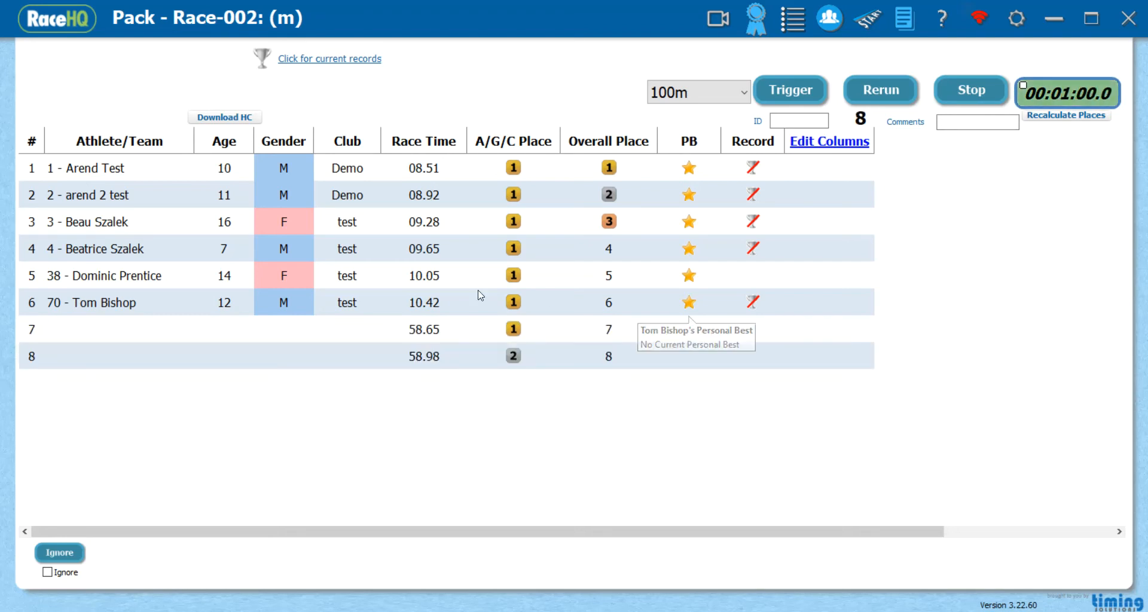
click(109, 325)
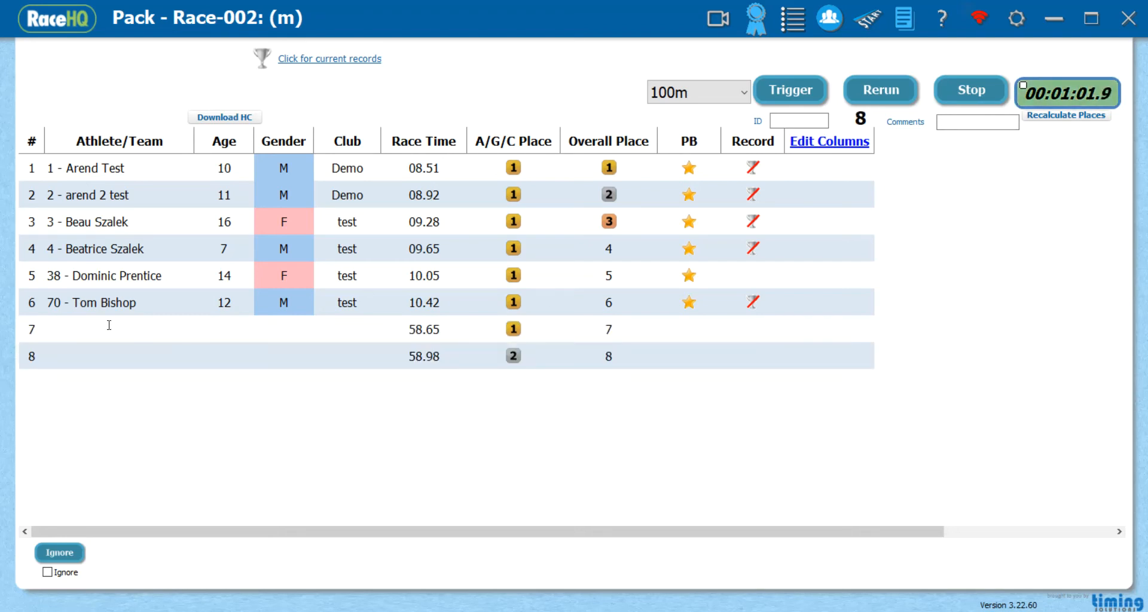
text(visitor jack)
key(Return)
- Delete the extra eighth finish time and stop the race
click(30, 358)
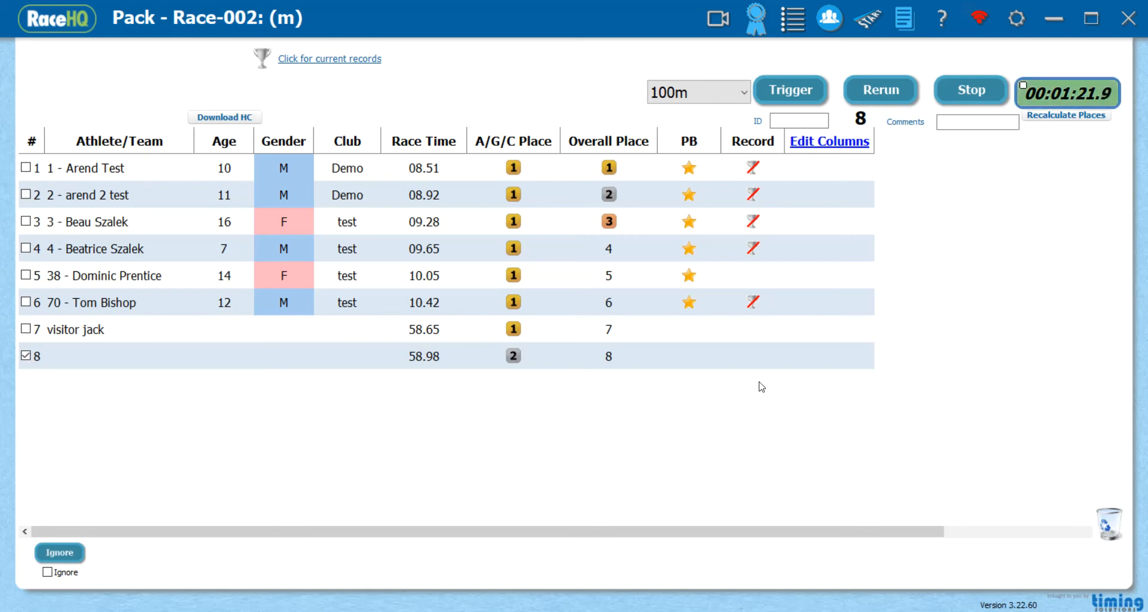
click(1110, 527)
click(620, 337)
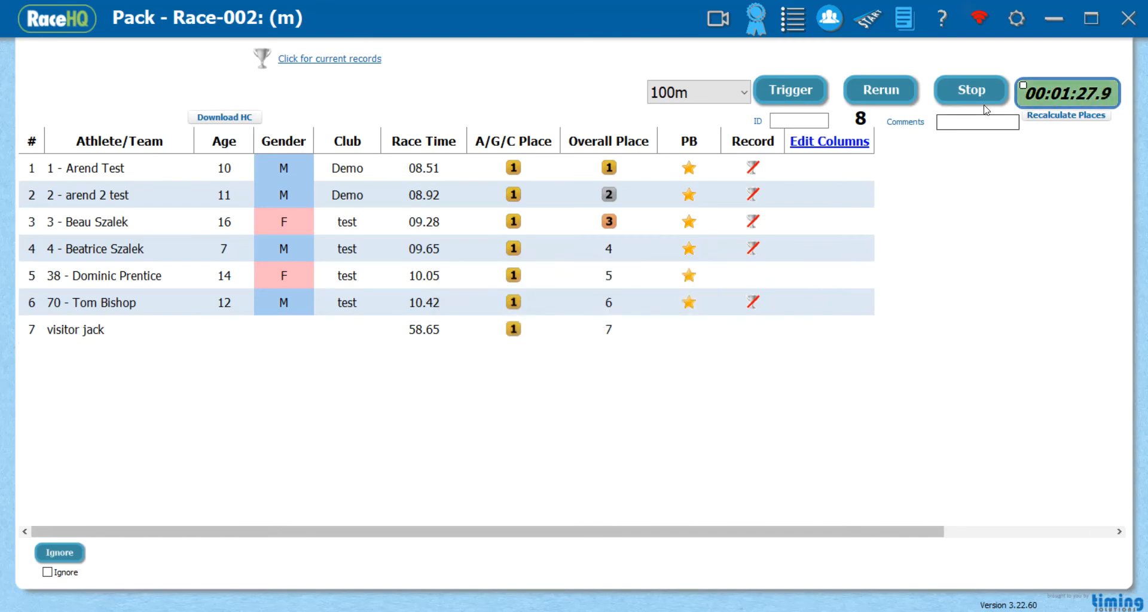
click(984, 99)
- Confirm stopping Race-002, check the Web upload settings, and save the race to upload it
click(616, 335)
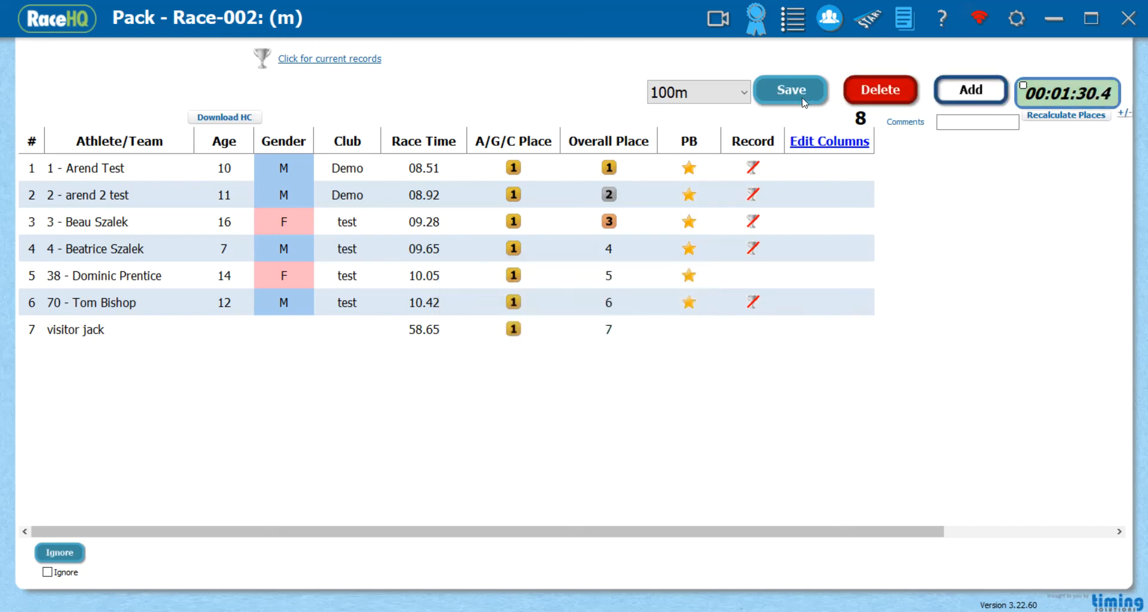
click(1017, 23)
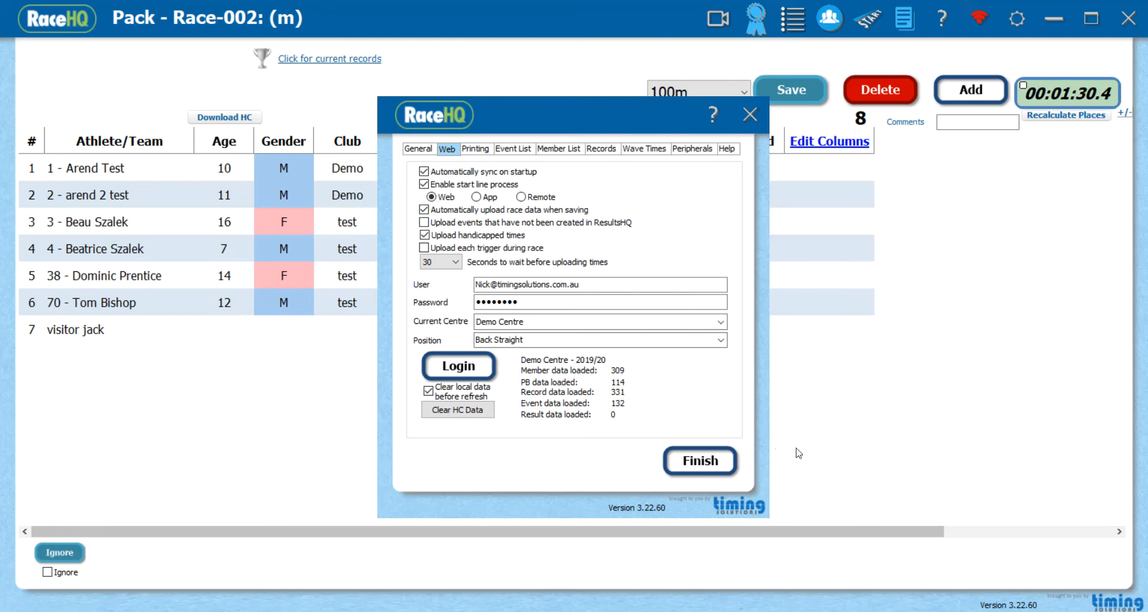
click(710, 460)
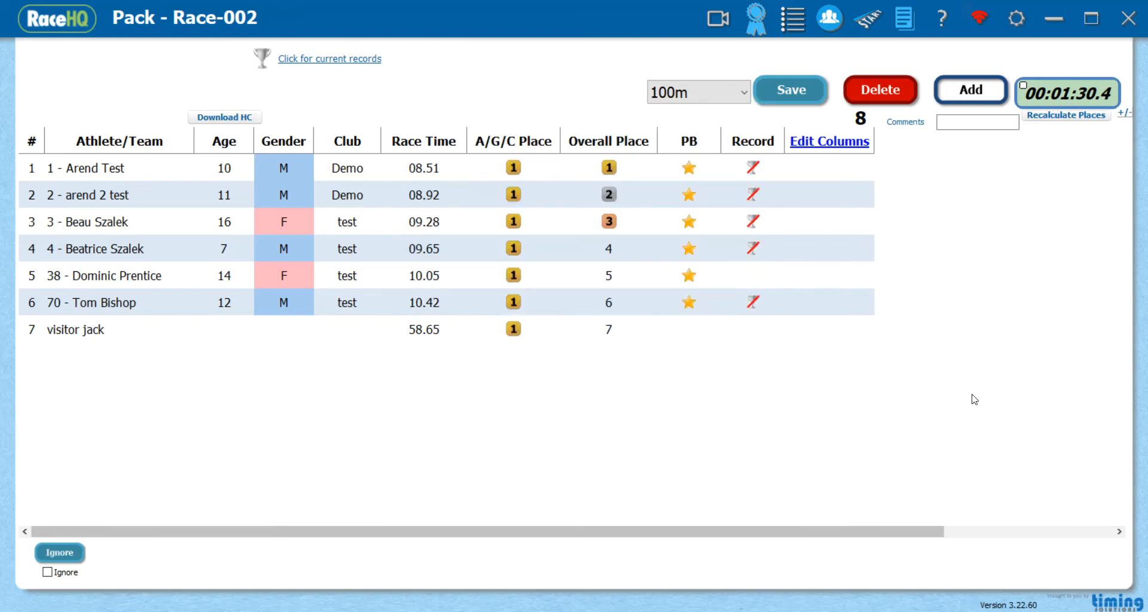
click(797, 91)
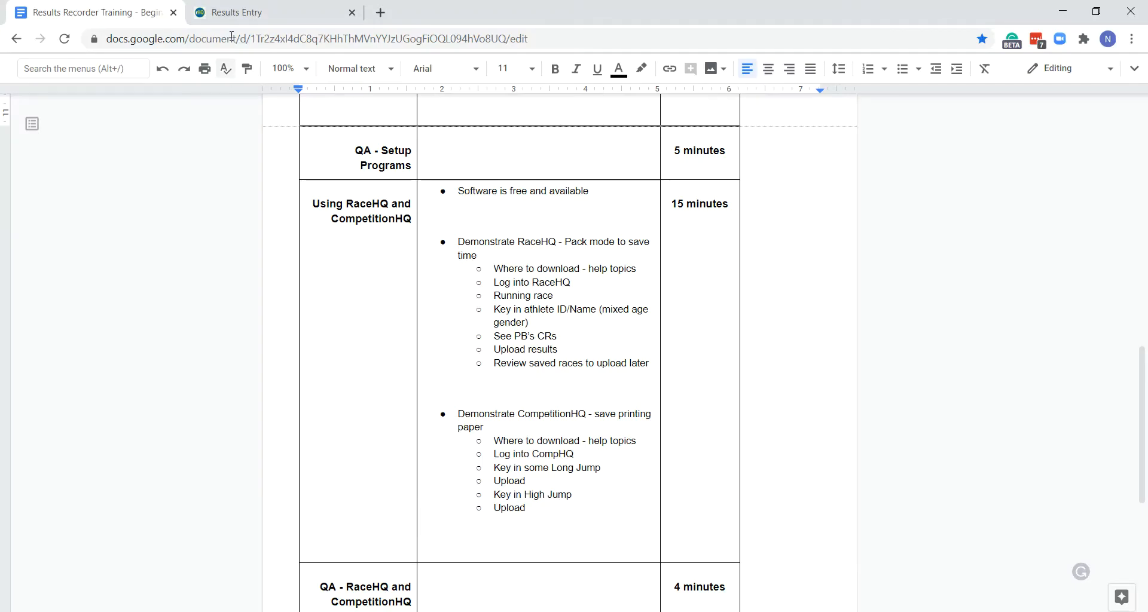
- On the results website, filter the 24 Jul 2020 meet to events with results and view age 7 boys' 100m
click(242, 11)
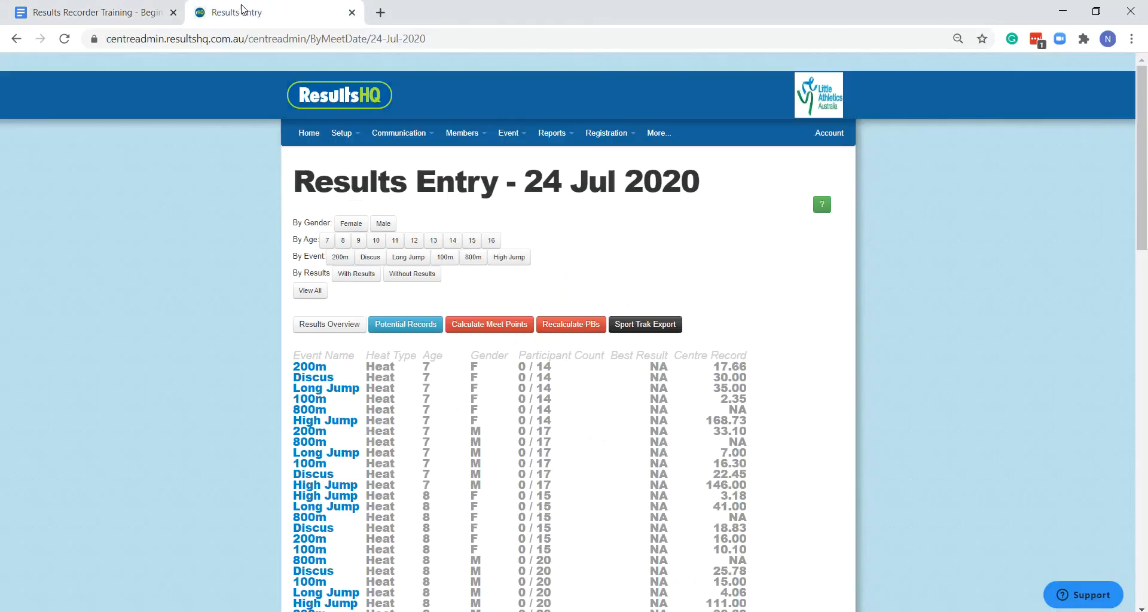
click(307, 134)
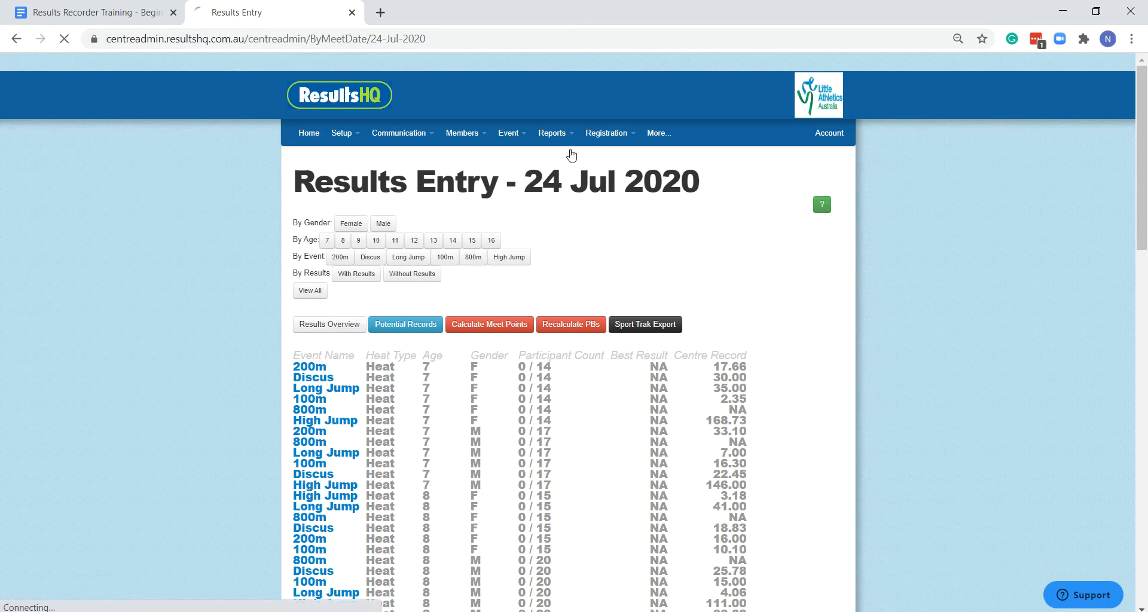
scroll(605, 198, down, 4)
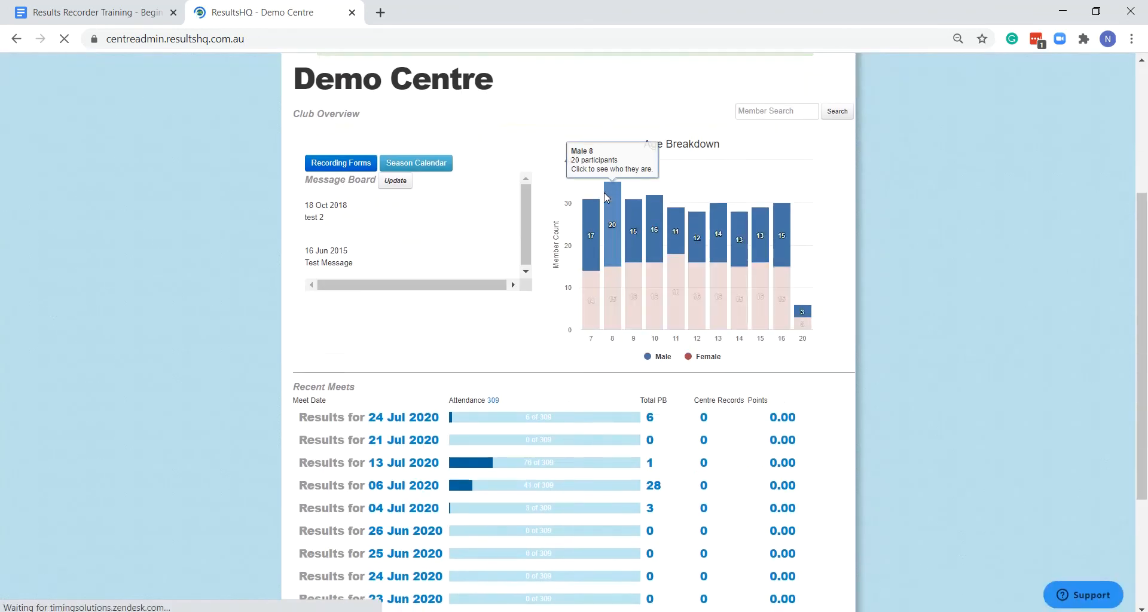
click(416, 422)
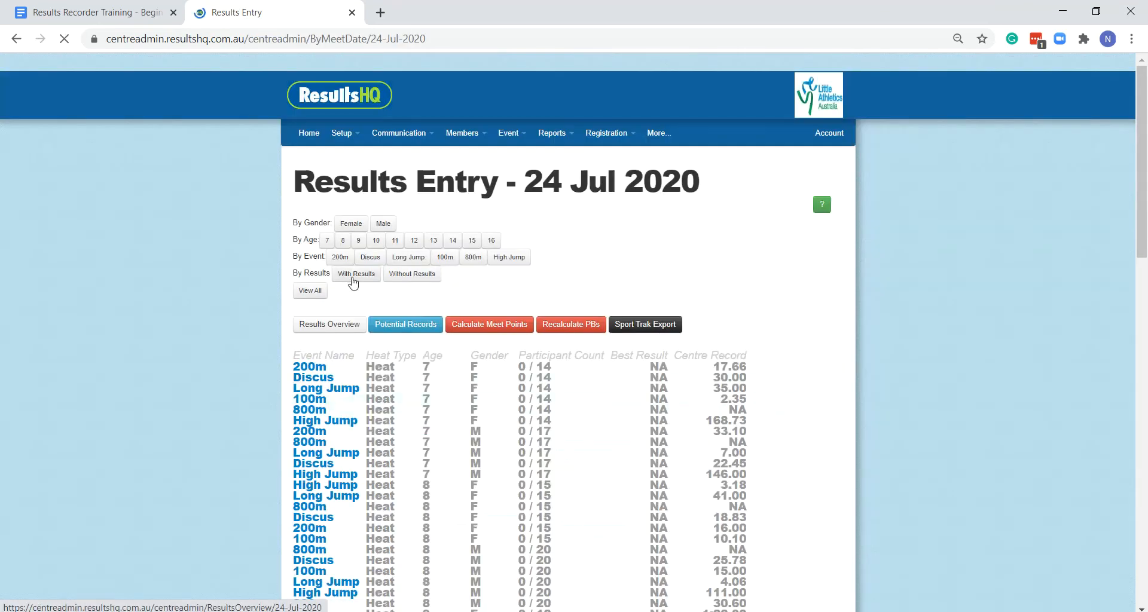
click(361, 274)
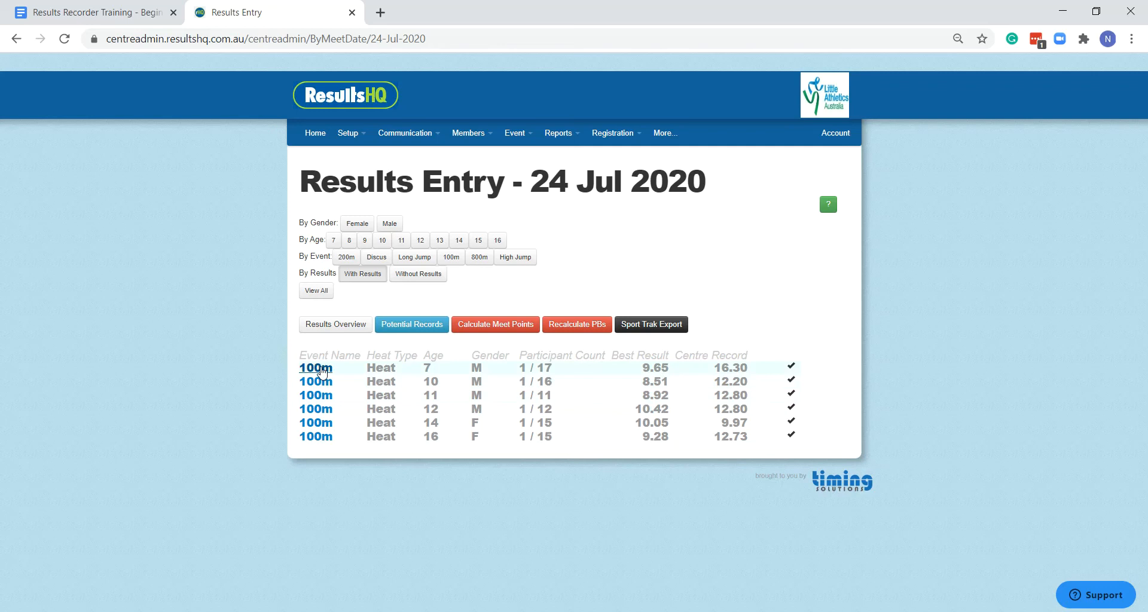
click(324, 369)
scroll(672, 366, down, 1)
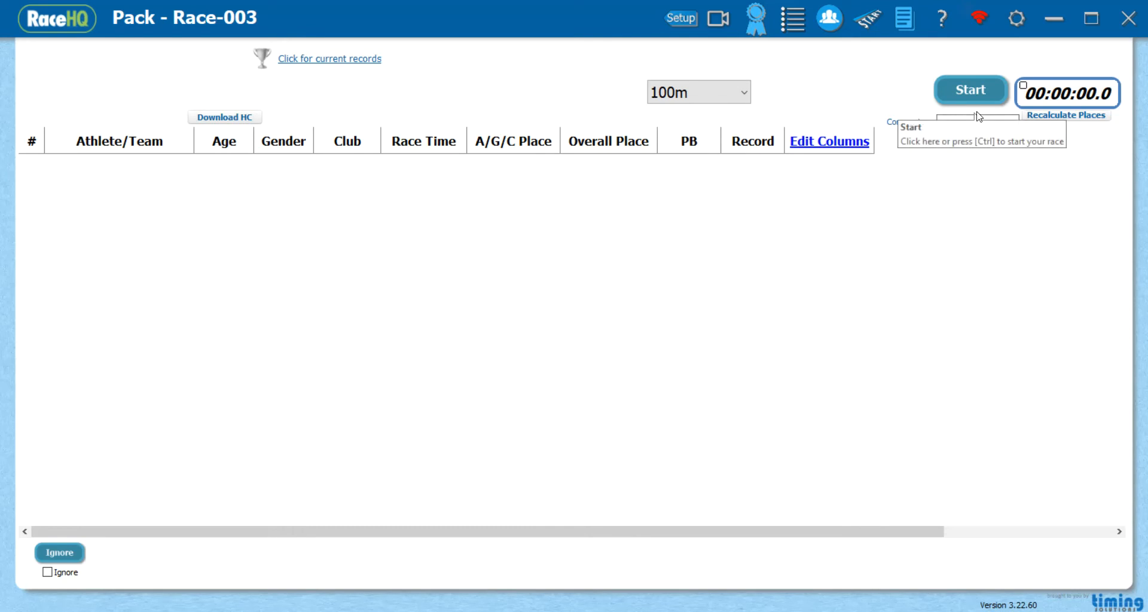
- Time a race with five finishers and assign them athletes 34, 45, 56, 78 and 89
key(ctrl)
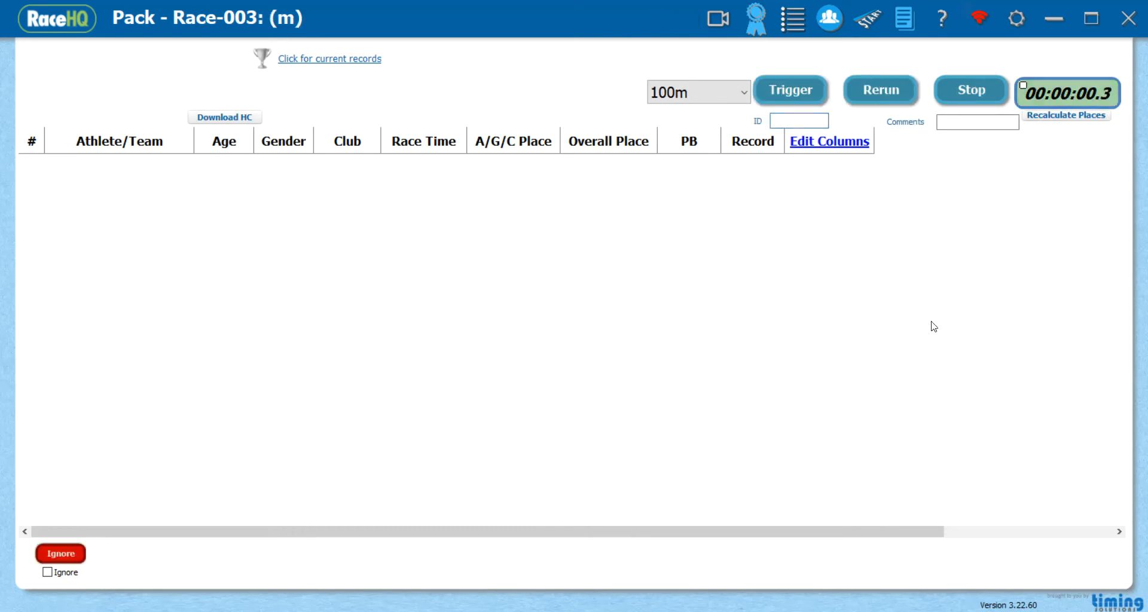
key(ctrl)
key(ctrl)
key(ctrl)
key(ctrl)
key(ctrl)
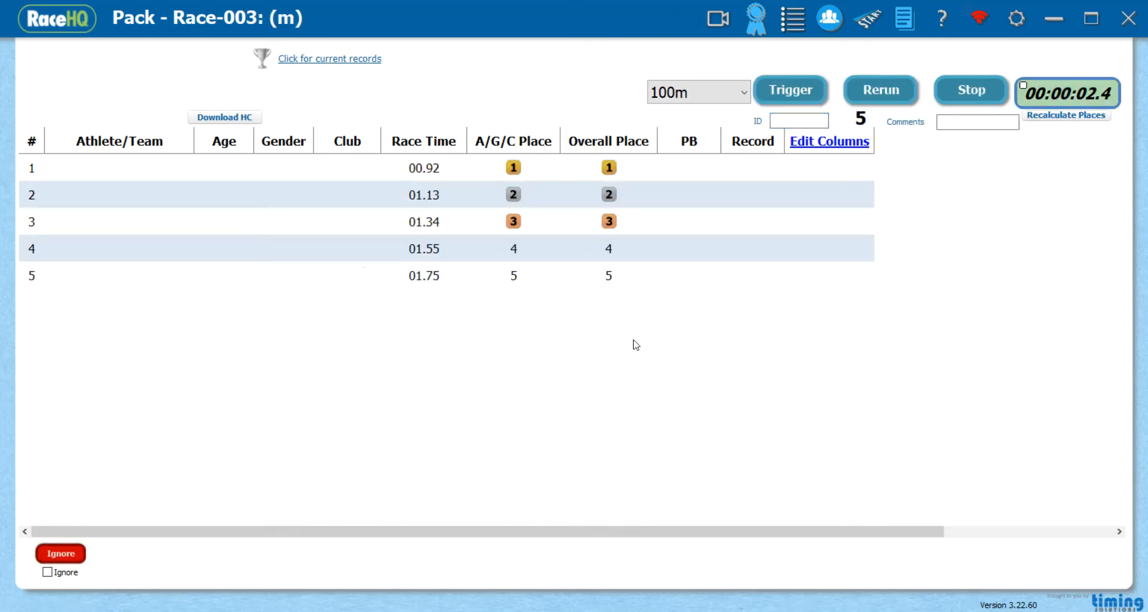
click(156, 163)
text(34)
key(Return)
text(45)
key(Return)
text(56)
key(Return)
text(78)
key(Return)
text(89)
key(Return)
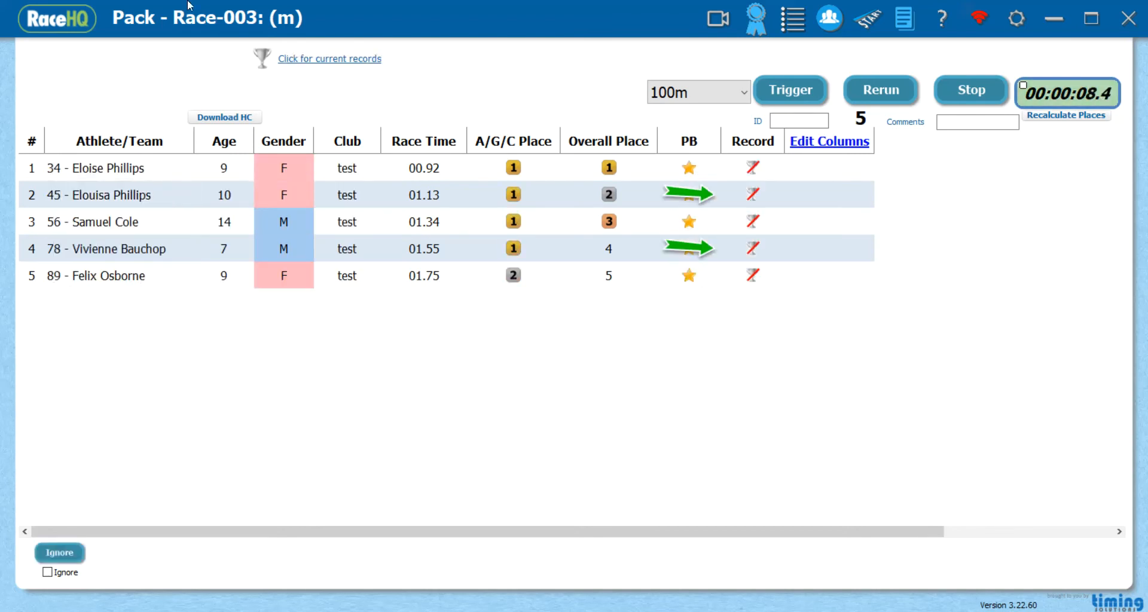
- Stop the race, confirm stopping, and save it as Race-003
click(952, 91)
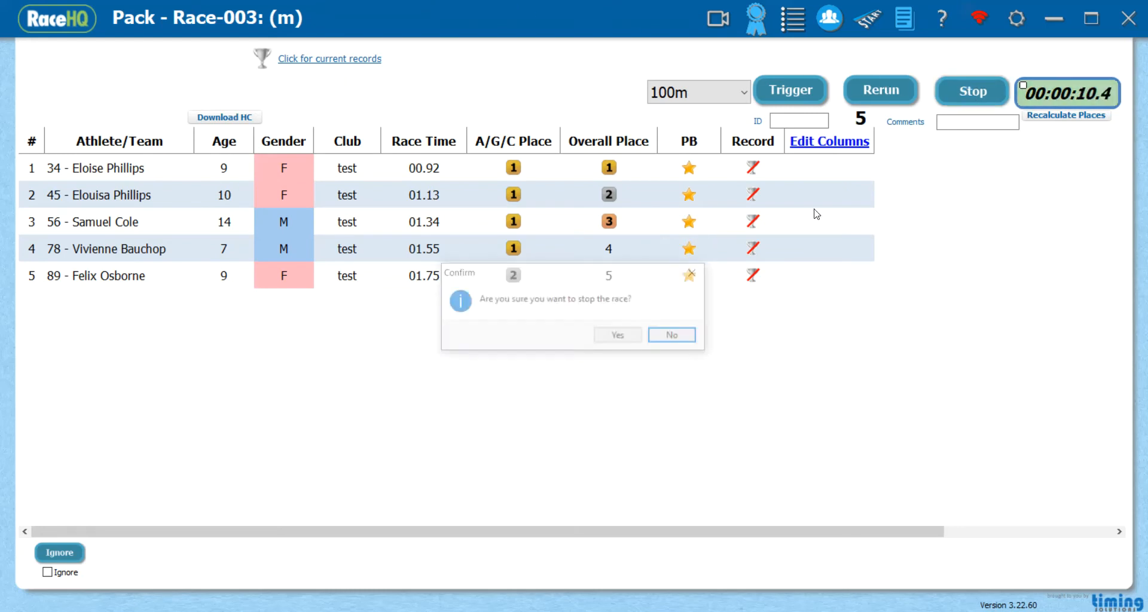
click(620, 336)
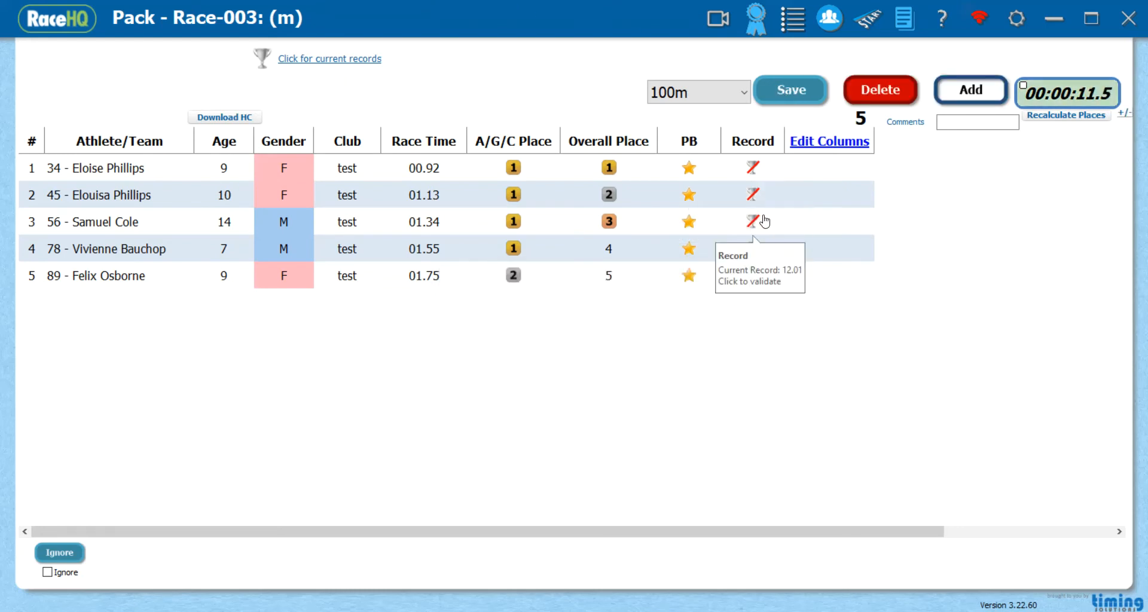
click(788, 89)
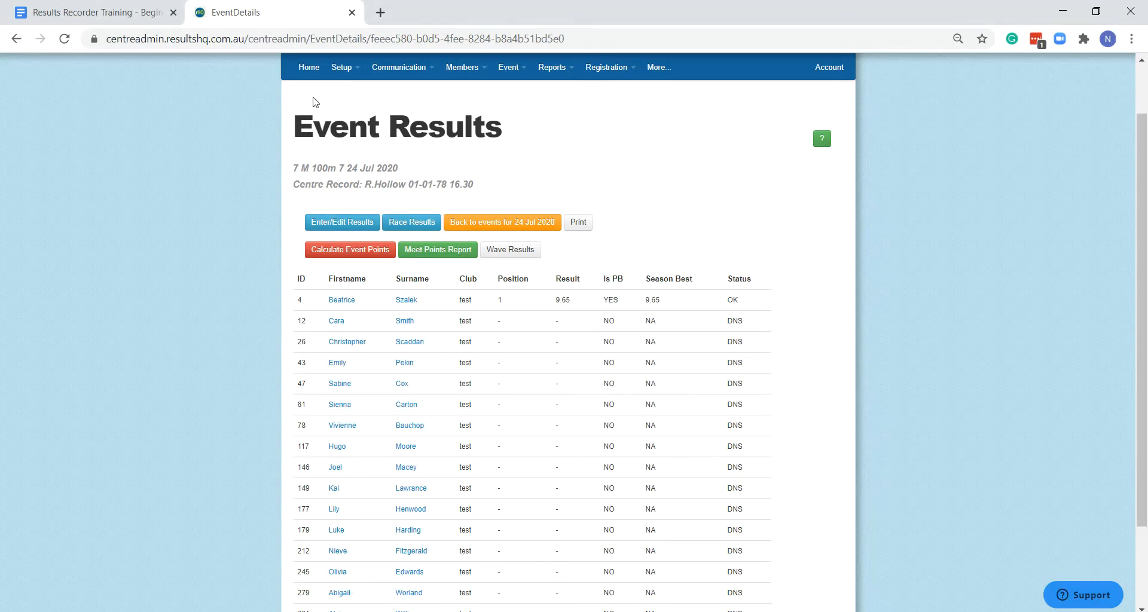
- Review the Demo Centre page's Recent Meets, then switch back to the training outline
click(309, 67)
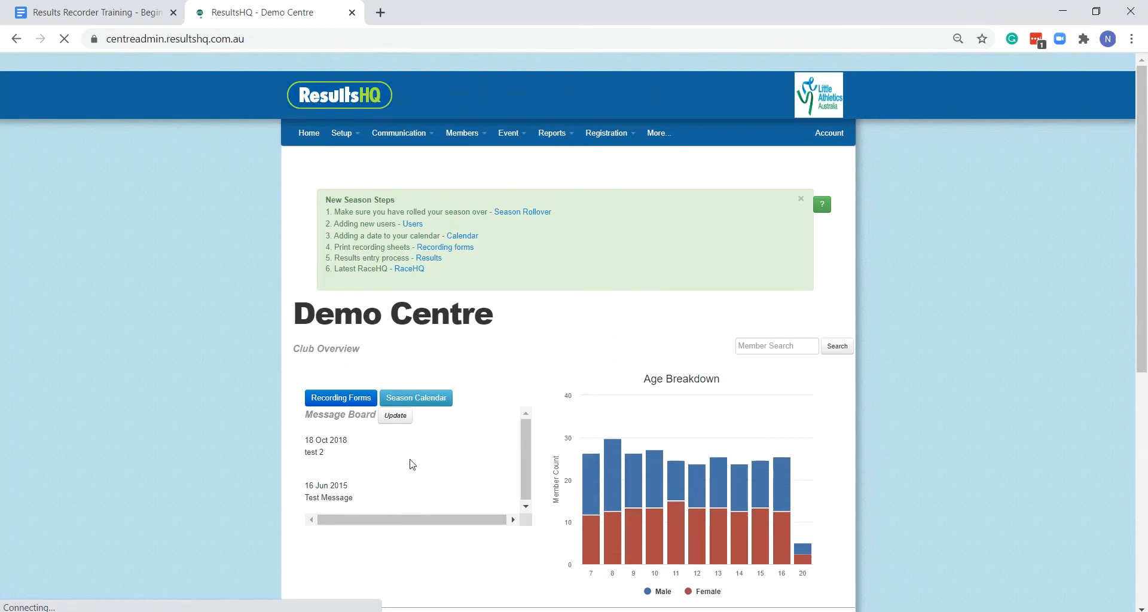
scroll(411, 465, down, 6)
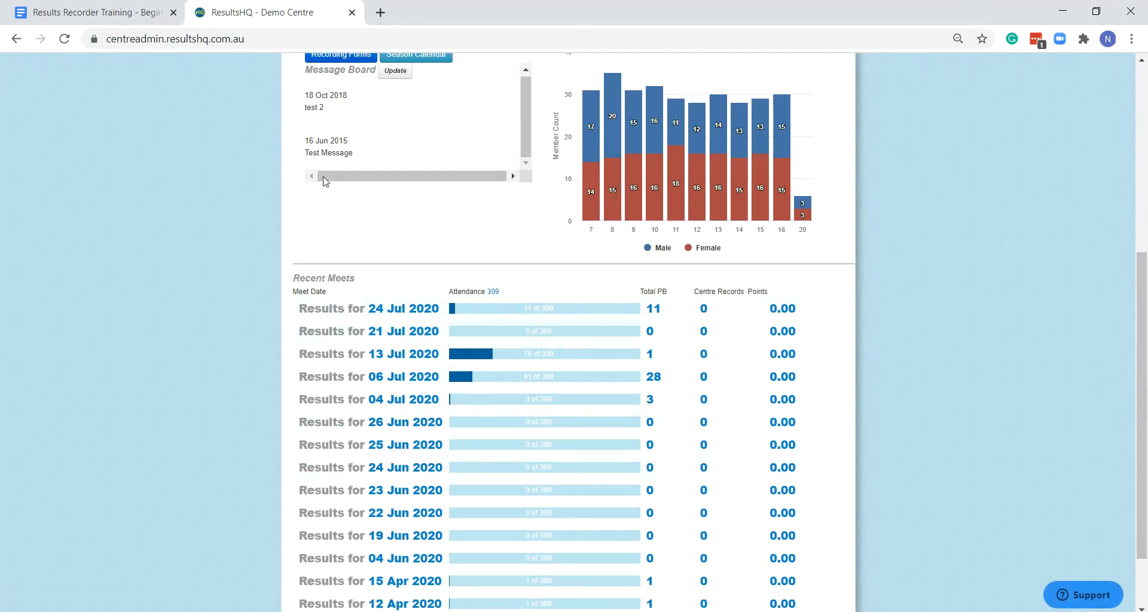
click(128, 17)
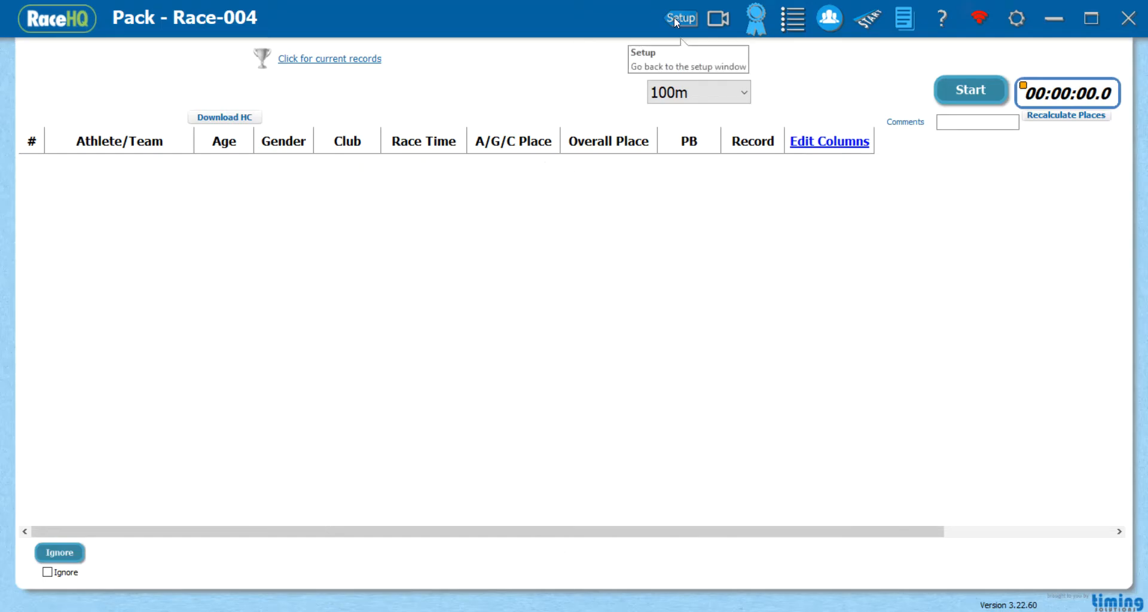
- Go back to RaceHQ's Setup screen, dismiss the No Hub Detected notice, and open the mode dropdown
click(675, 21)
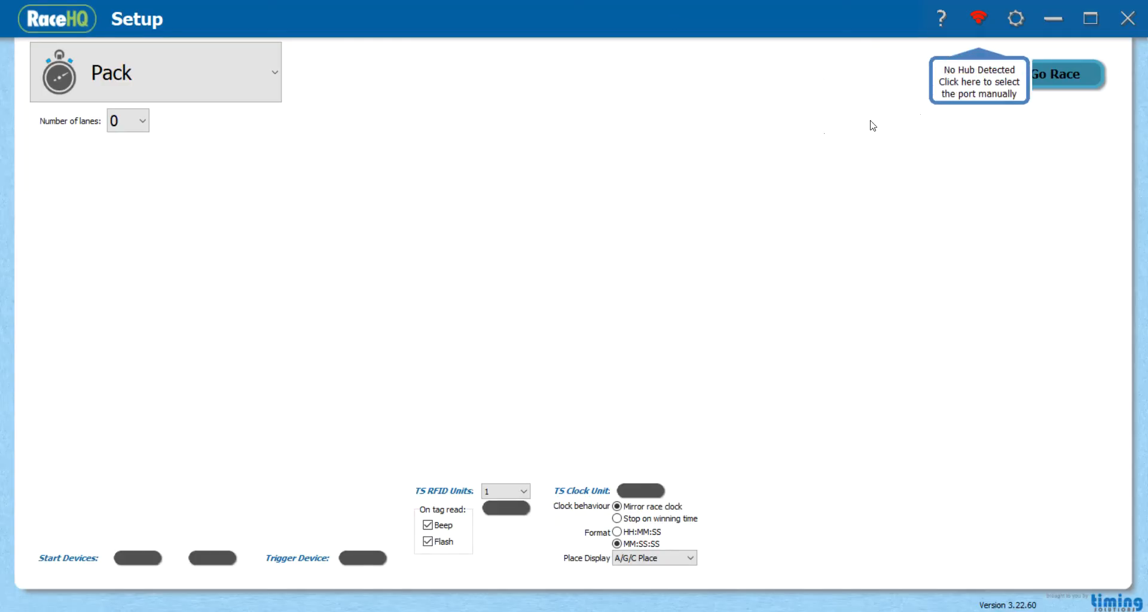
click(947, 98)
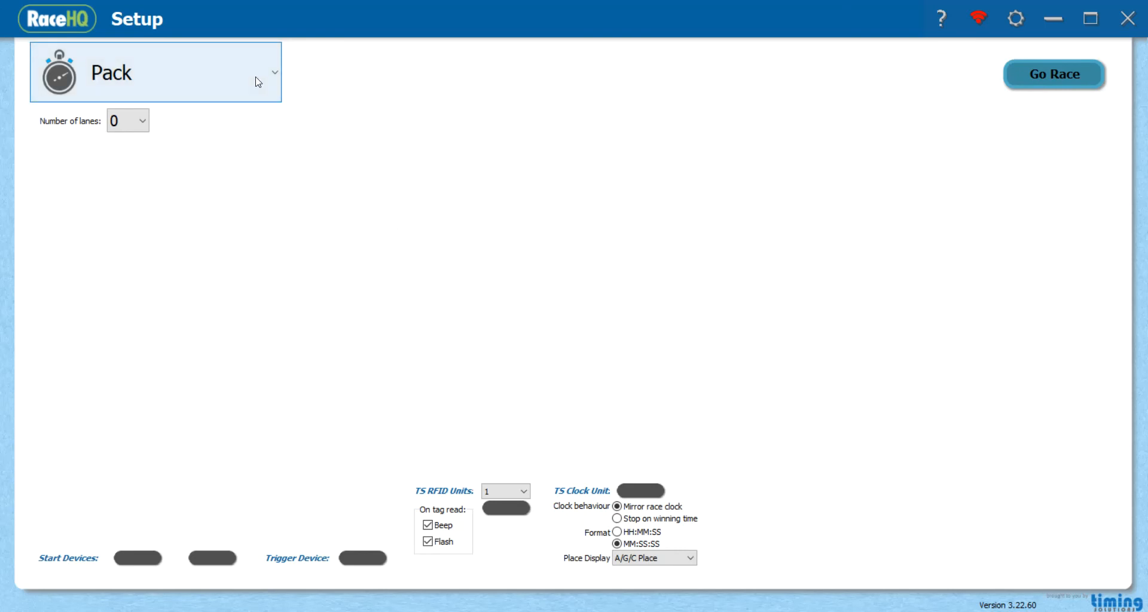
click(258, 82)
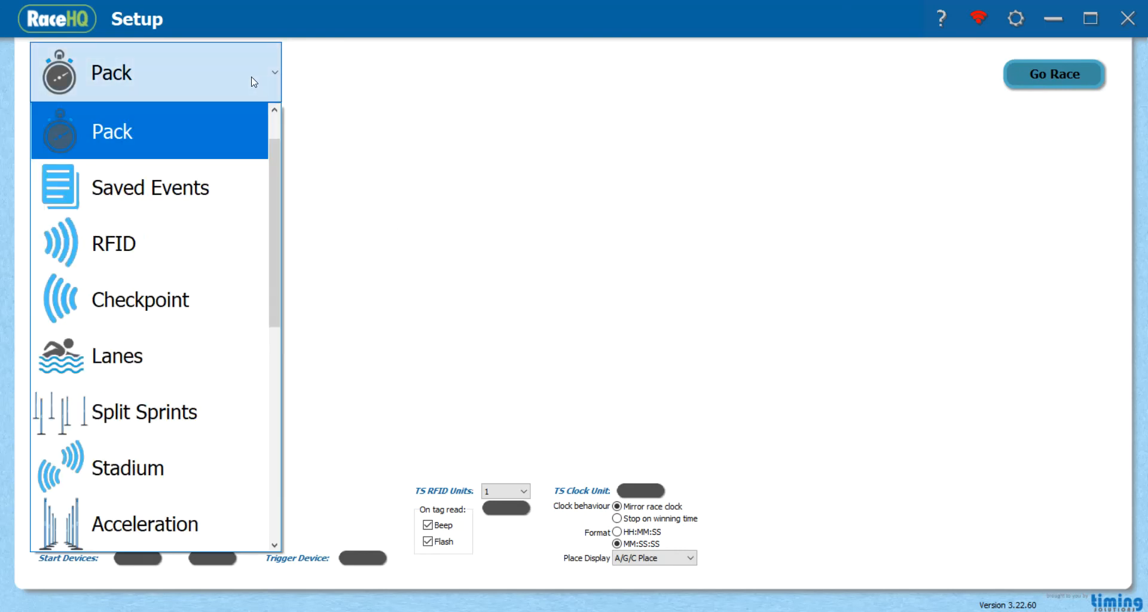
- In Saved Events, show Race-003's 100m results and check the first athlete entry, keeping 100m
click(182, 189)
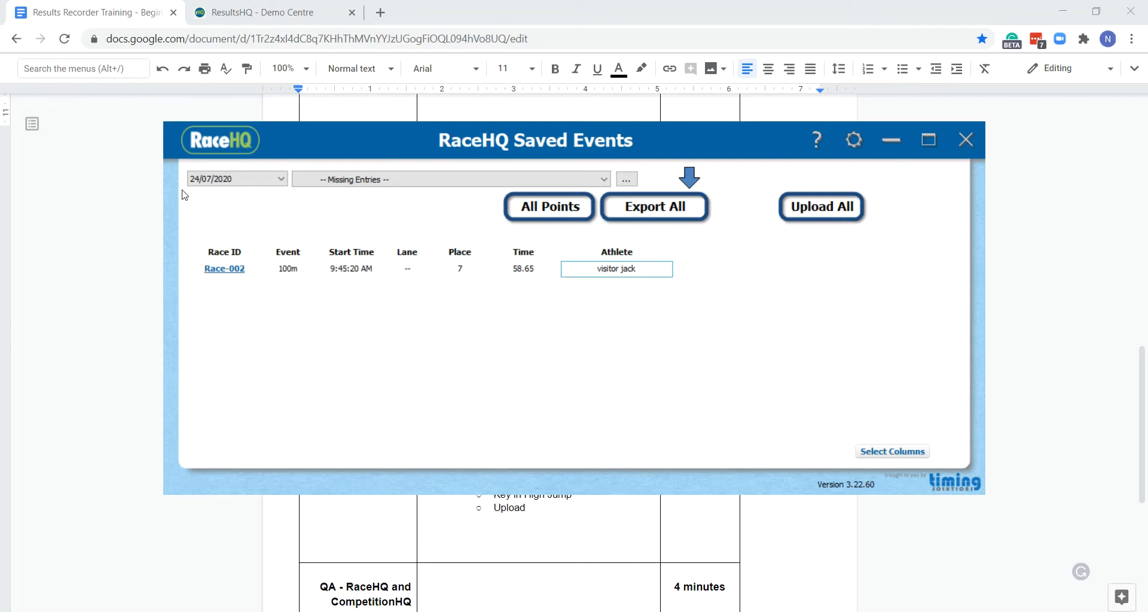
click(588, 179)
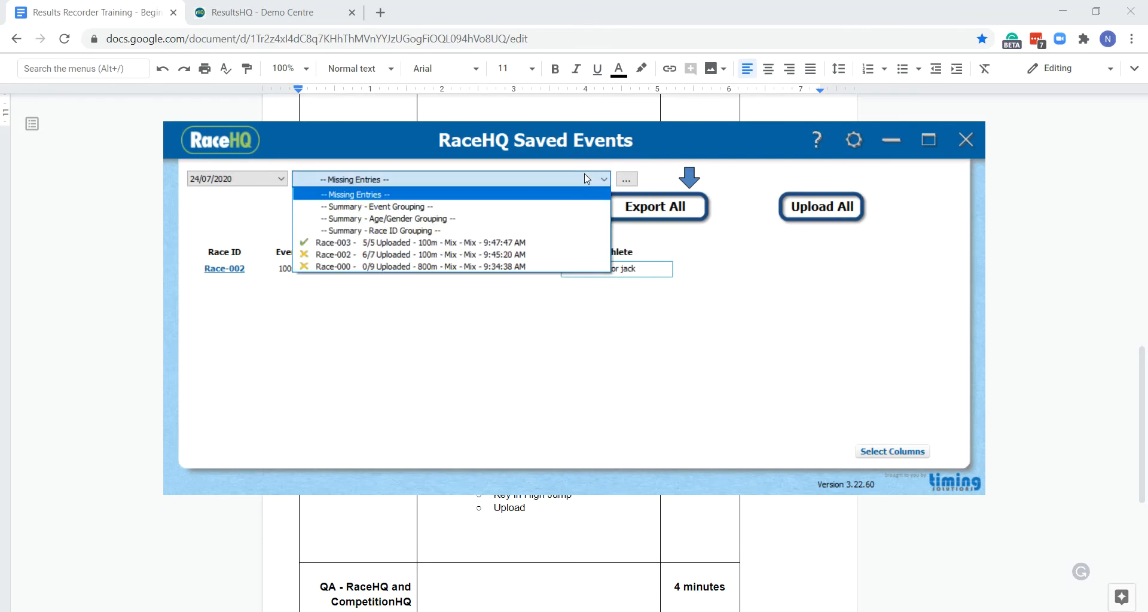
click(481, 243)
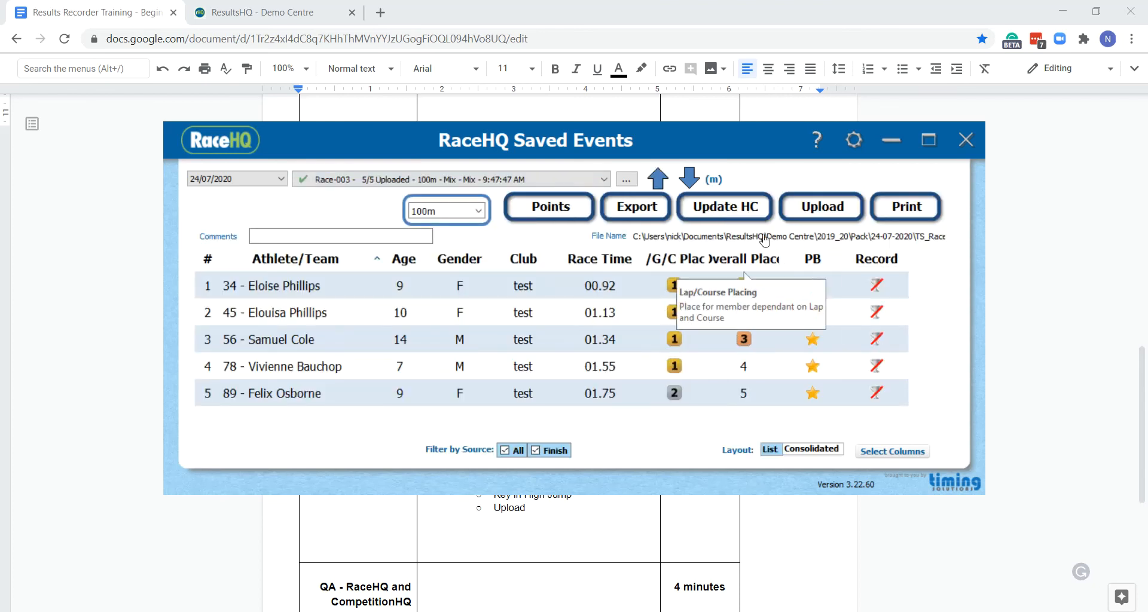
double_click(289, 286)
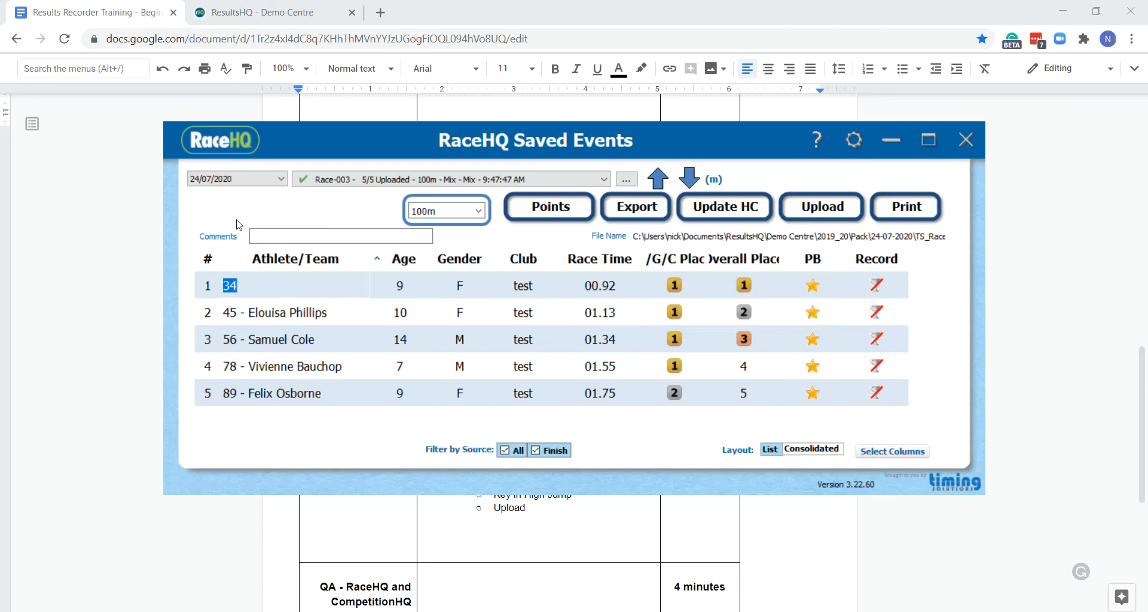
click(464, 216)
click(464, 216)
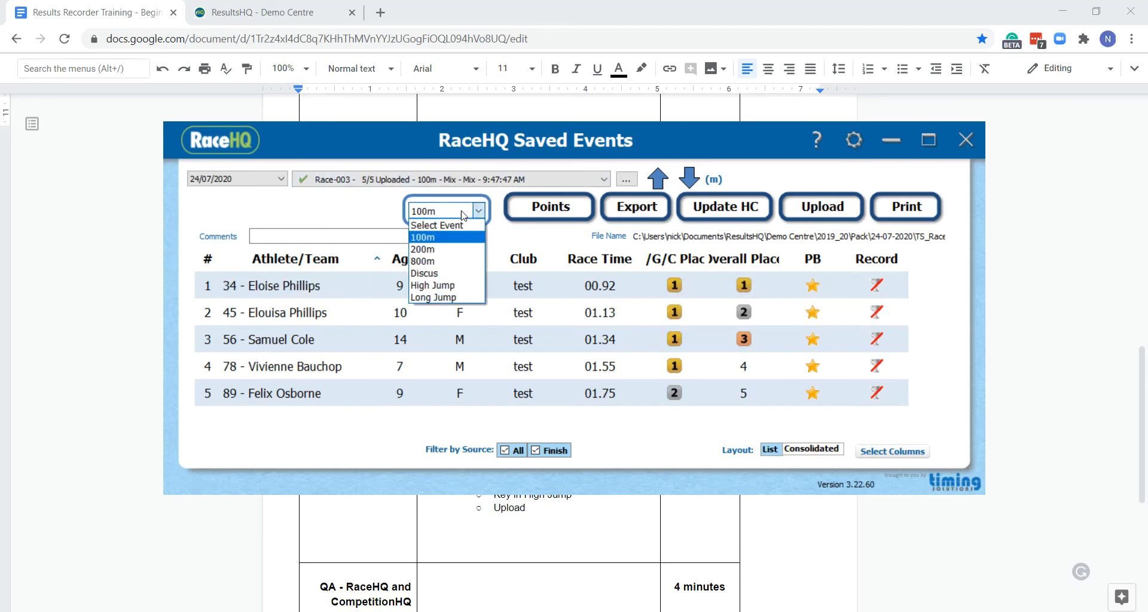
click(375, 211)
- Upload Race-003's results to ResultsHQ and acknowledge the successful upload
click(837, 208)
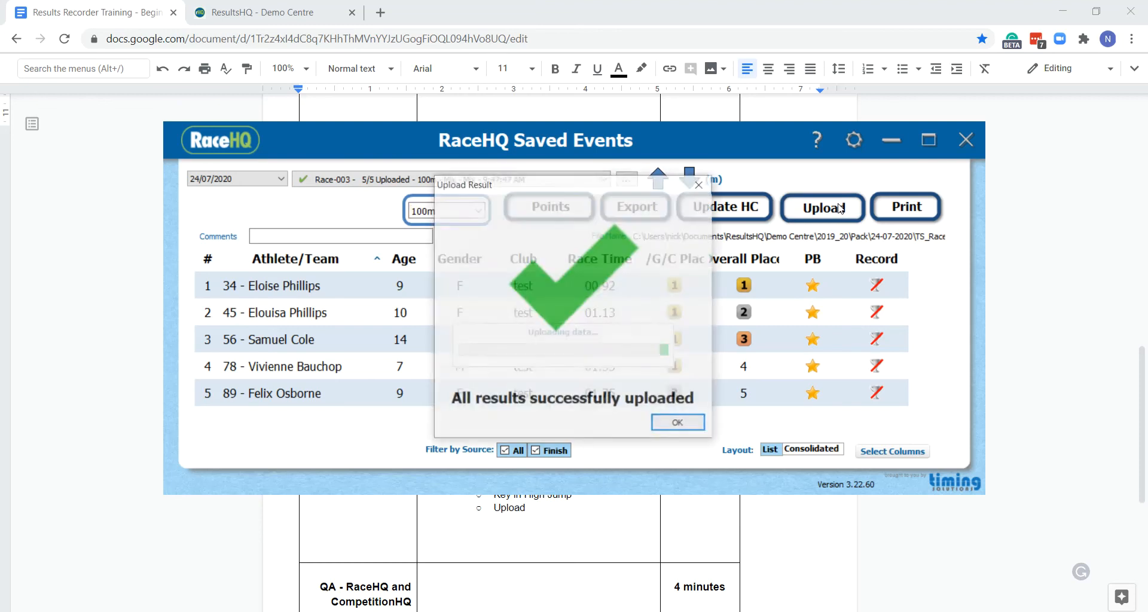
click(679, 423)
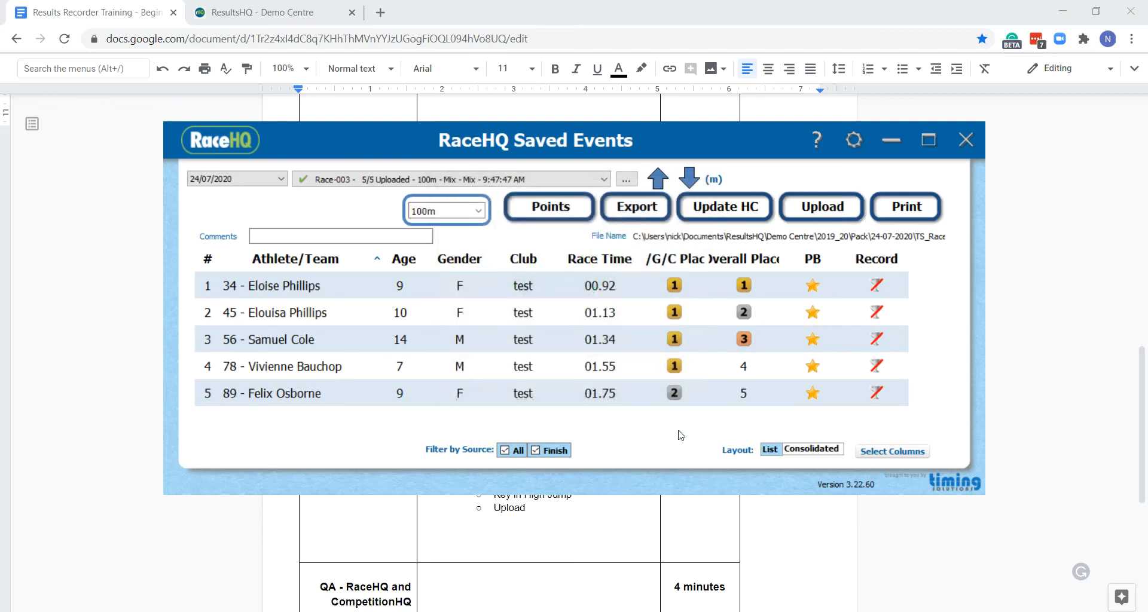
click(545, 182)
- Upload all saved races, dismiss the upload result report, and close Saved Events
click(548, 196)
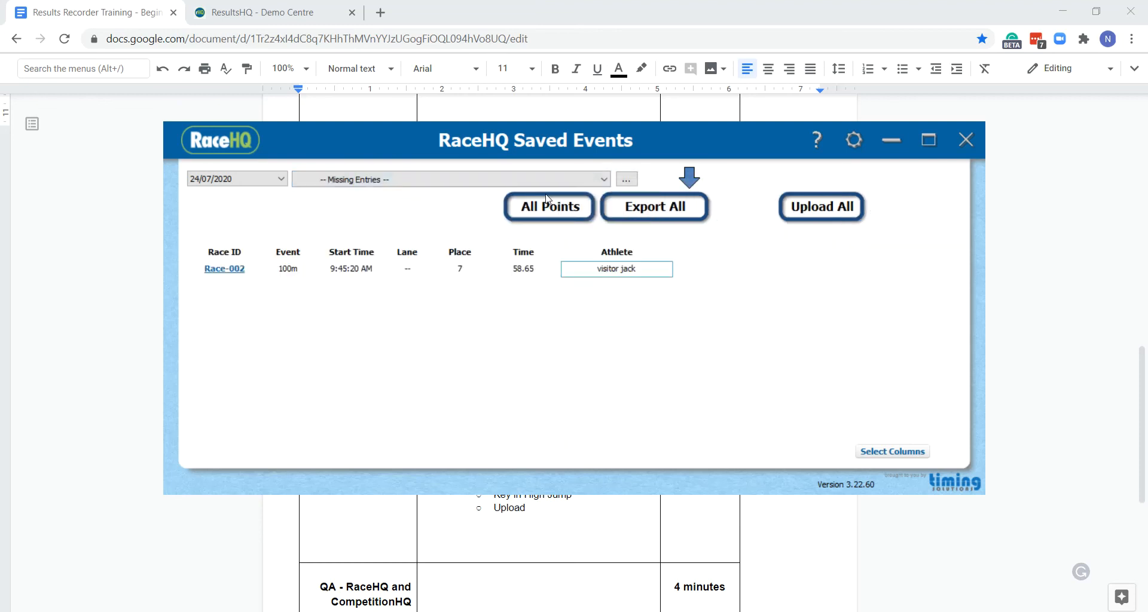
click(841, 212)
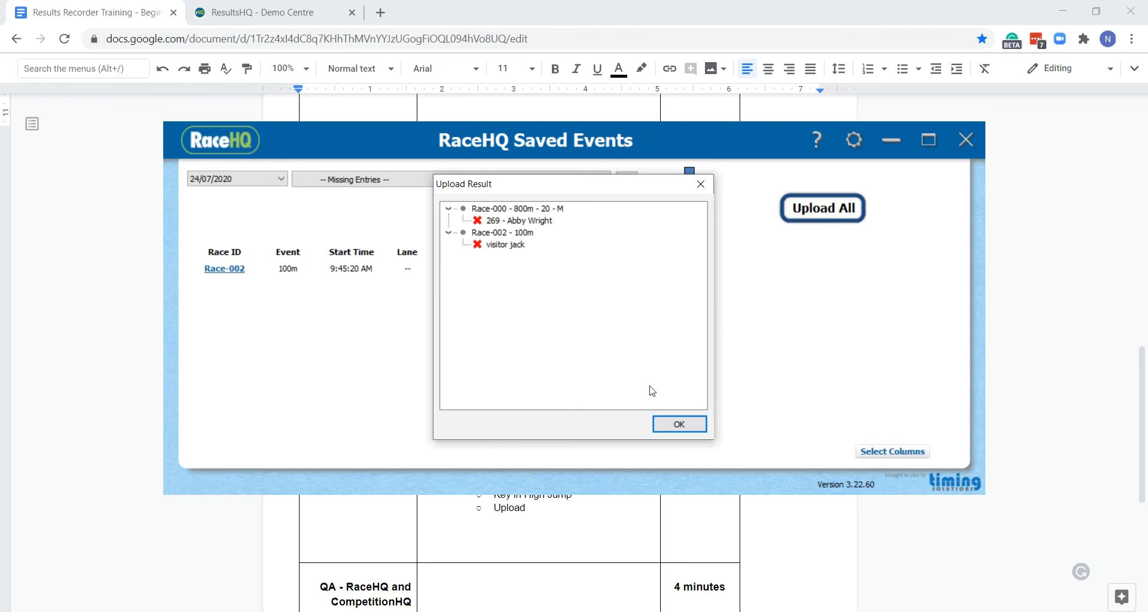
click(678, 421)
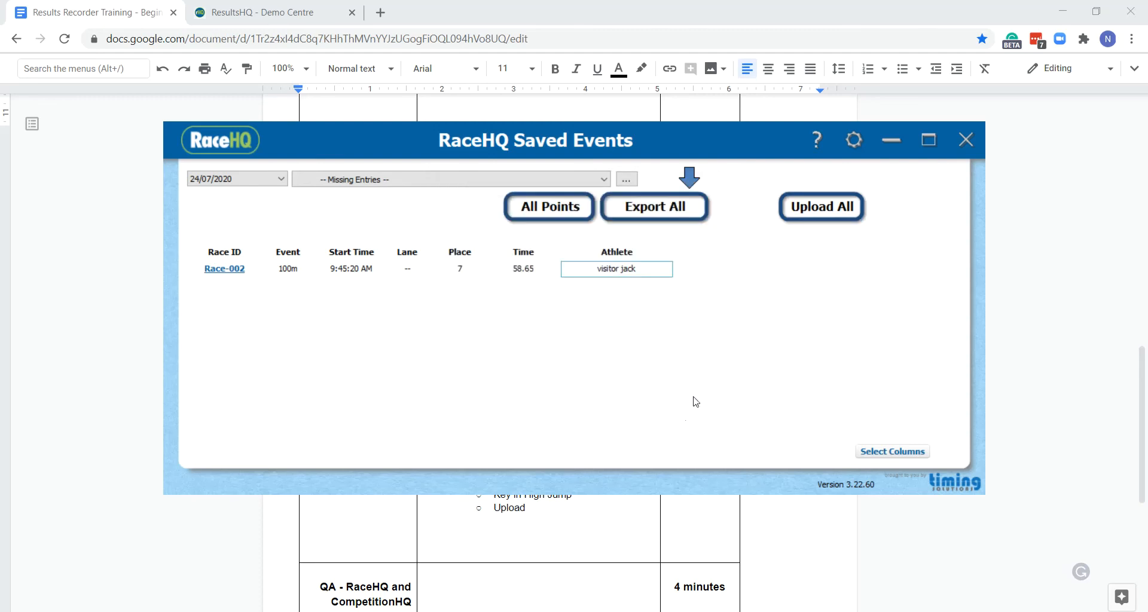
click(967, 144)
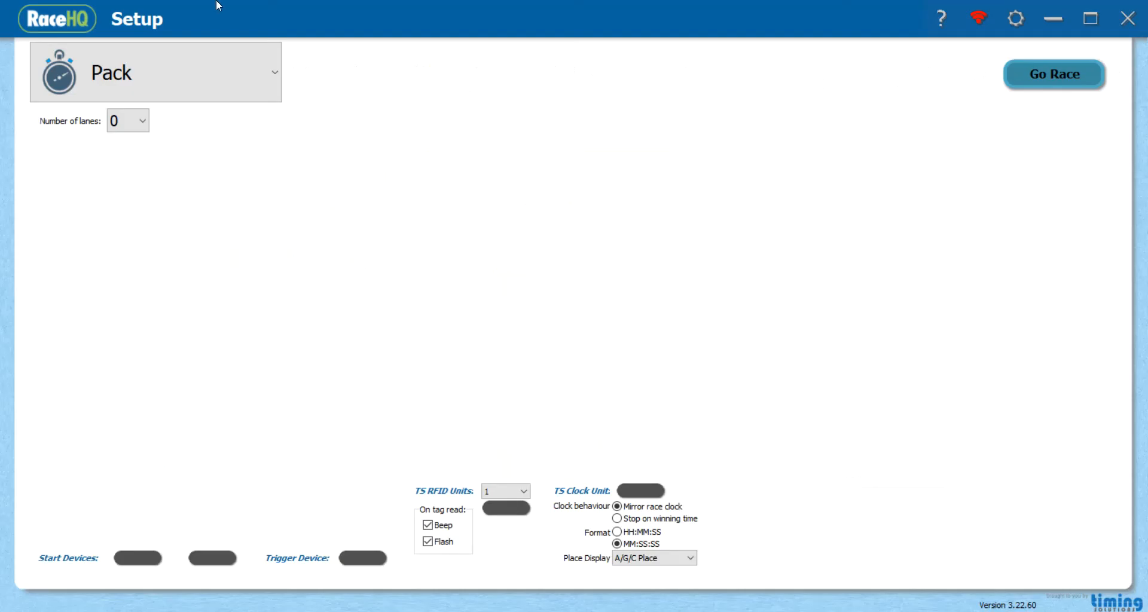
- Keep Pack mode selected, then exit RaceHQ and confirm
click(228, 81)
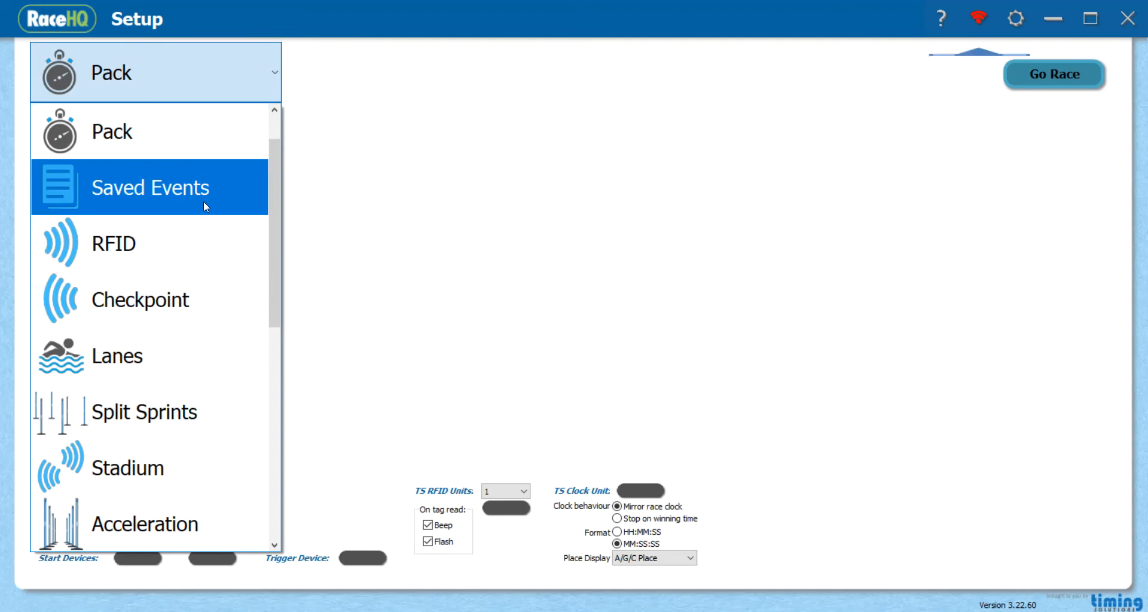
click(610, 217)
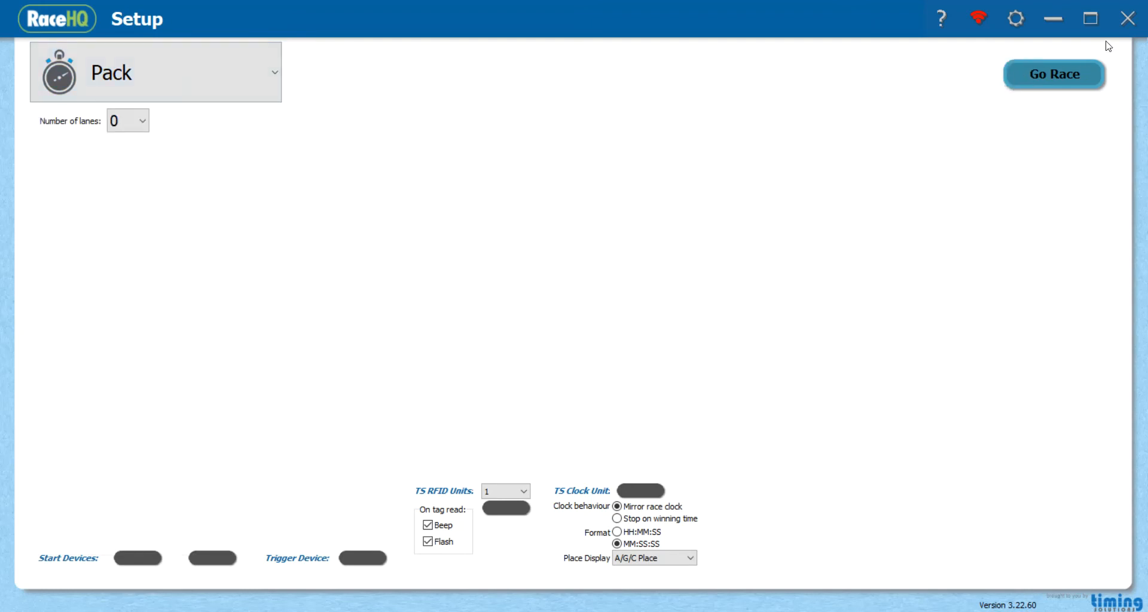
click(1130, 22)
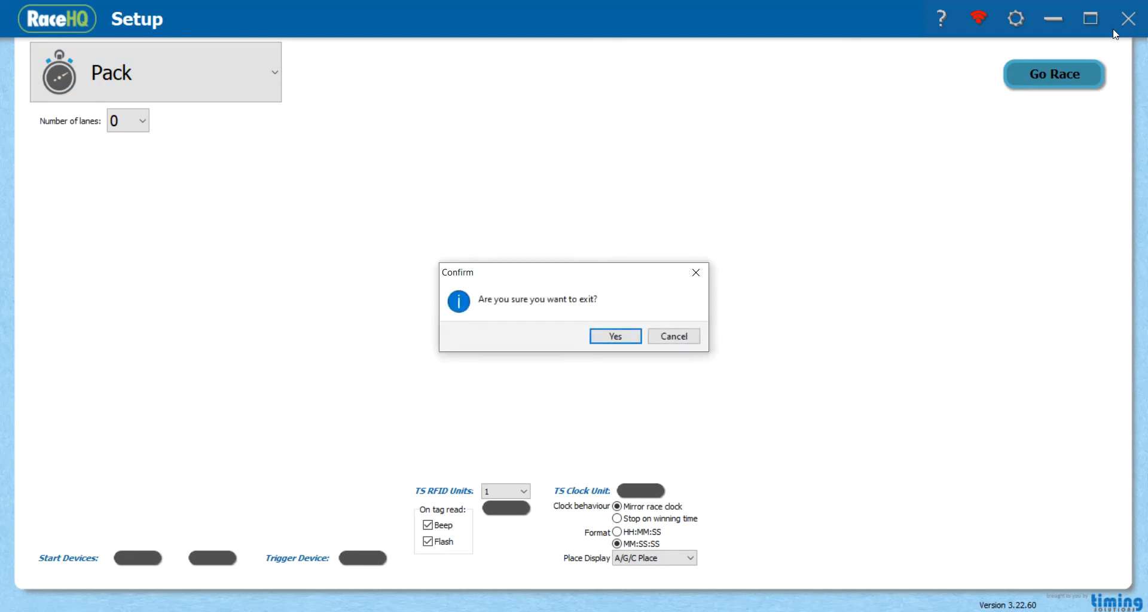
click(625, 335)
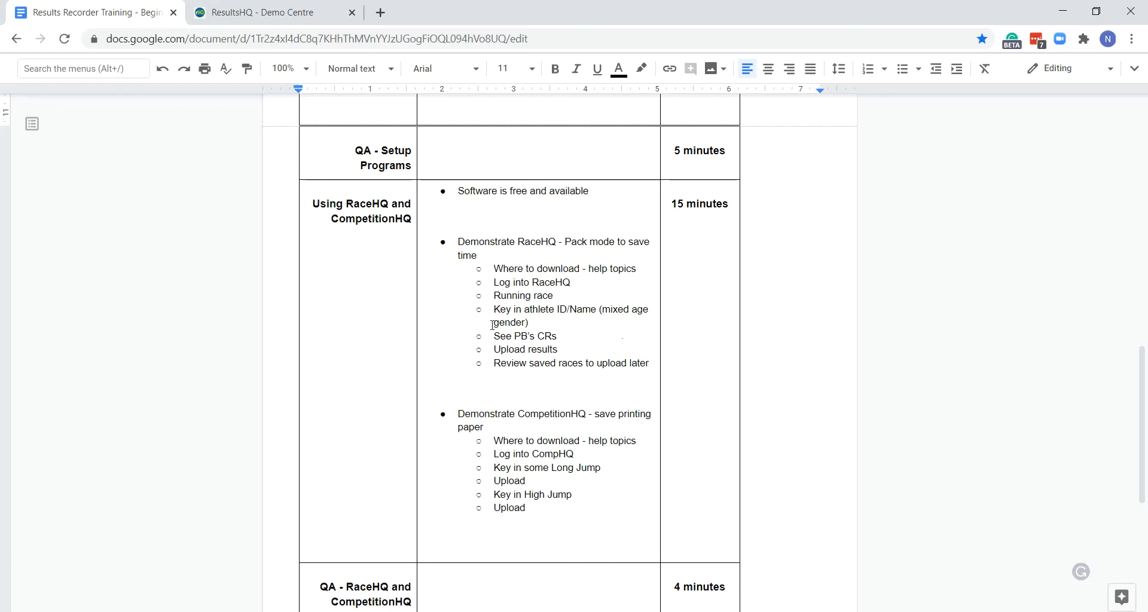
- Scroll the training outline, then launch CompetitionHQ from the taskbar
scroll(659, 421, down, 2)
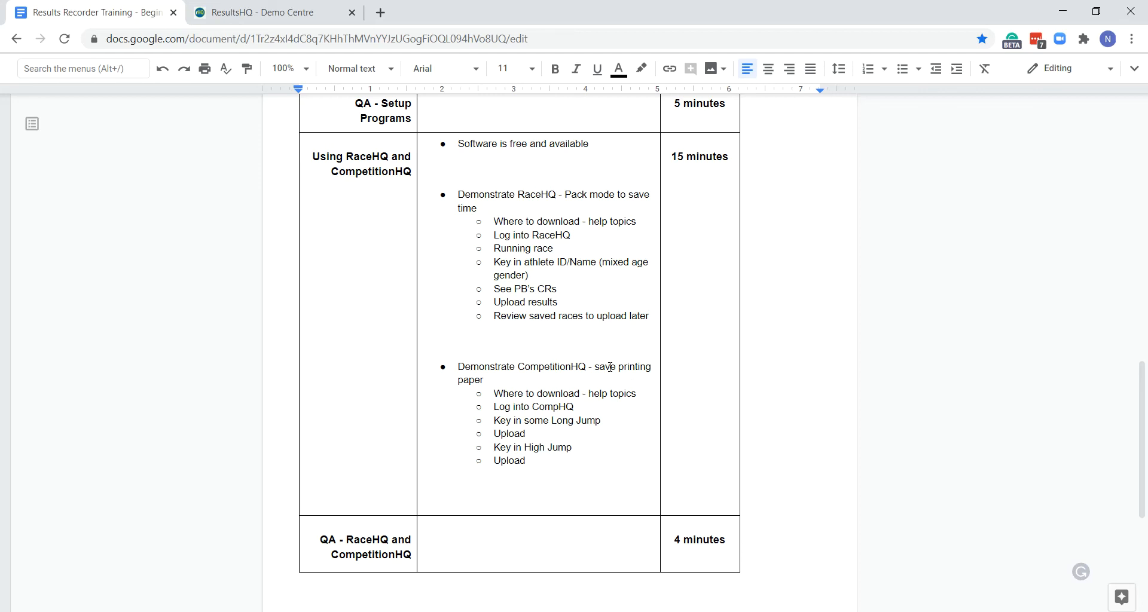
click(696, 611)
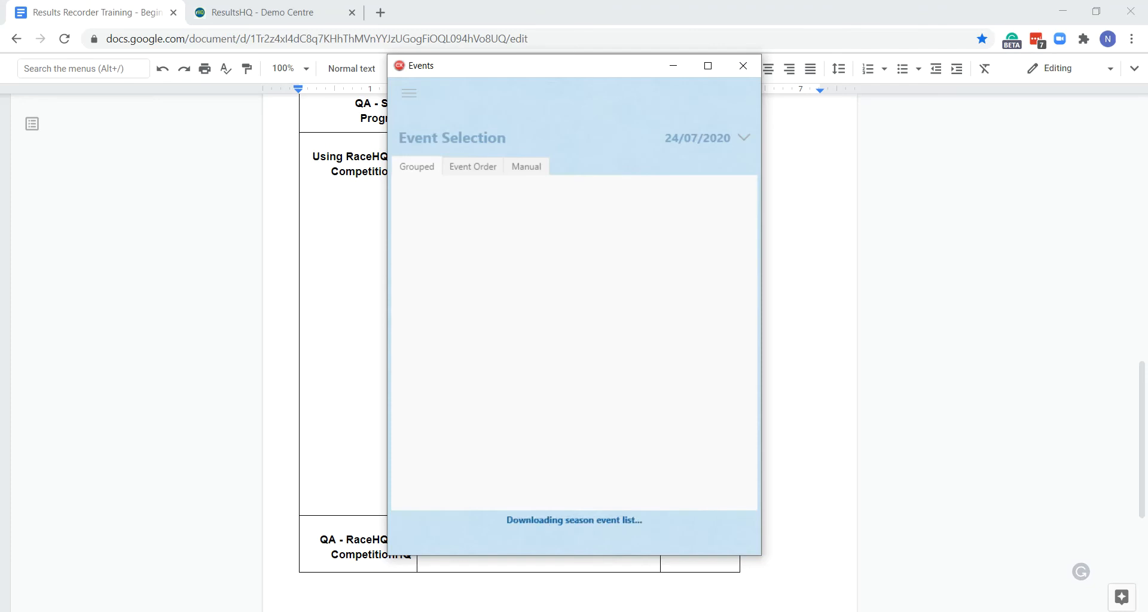
- Load the Timing Solutions support site and browse CompetitionHQ's Mobile App introduction article
click(384, 19)
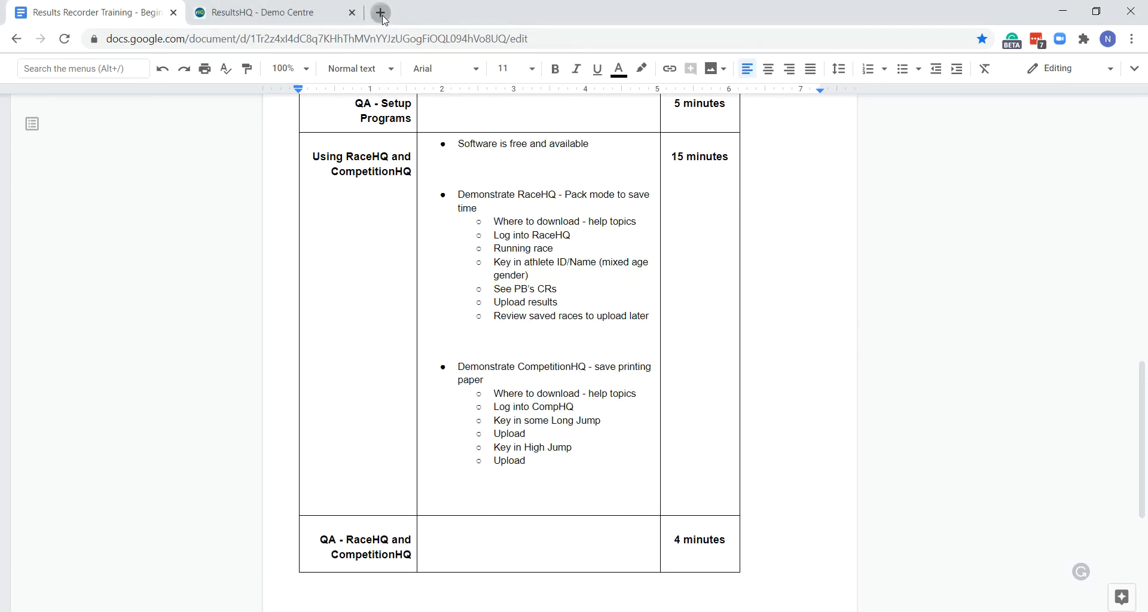
text(support)
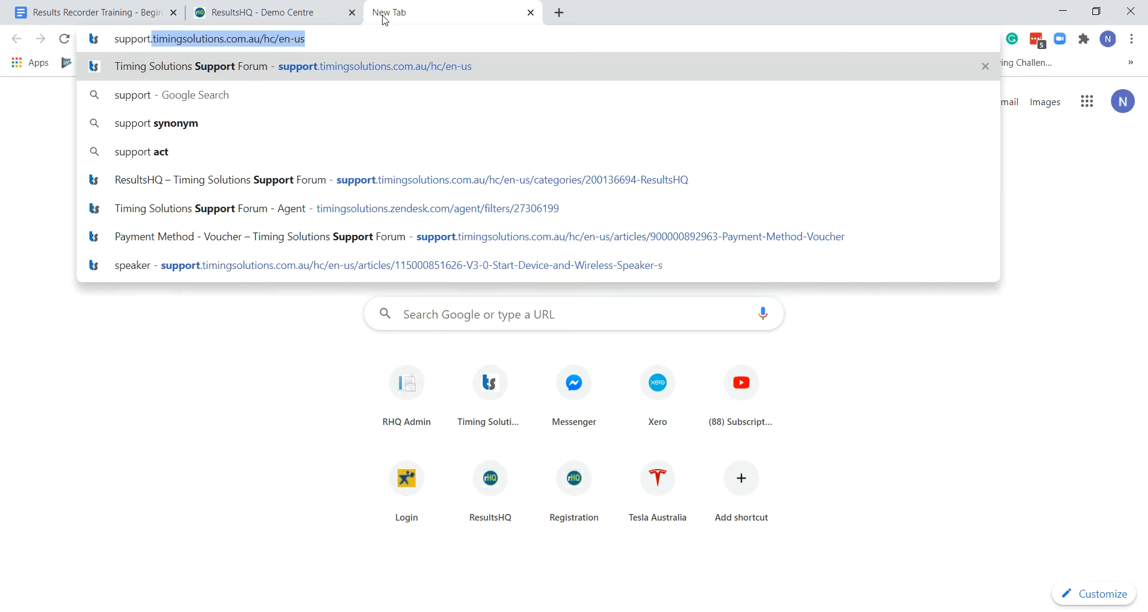
key(Return)
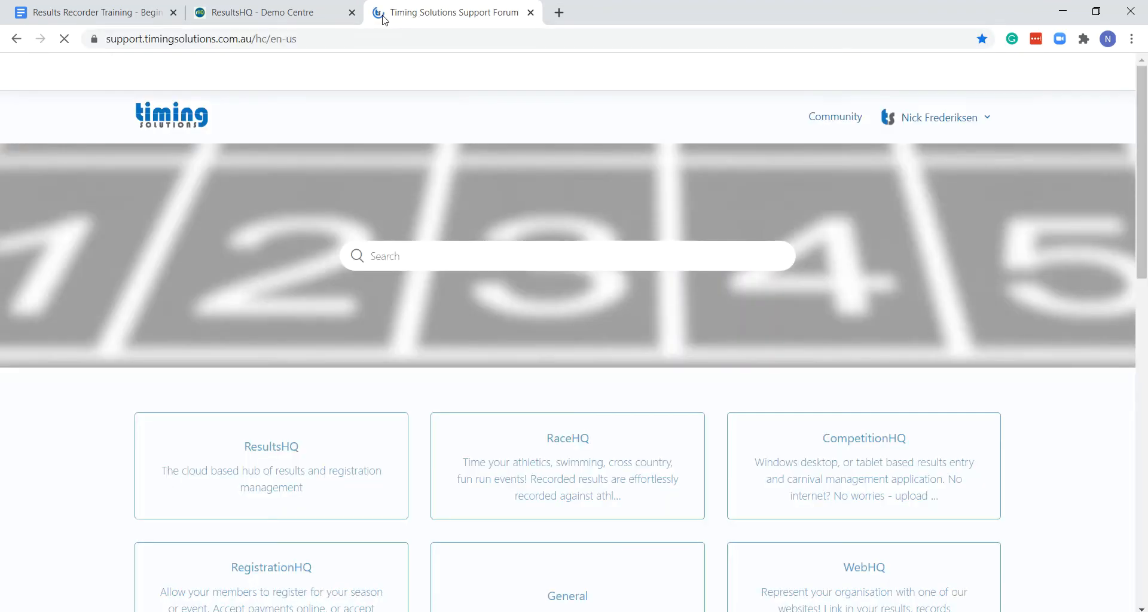
click(847, 466)
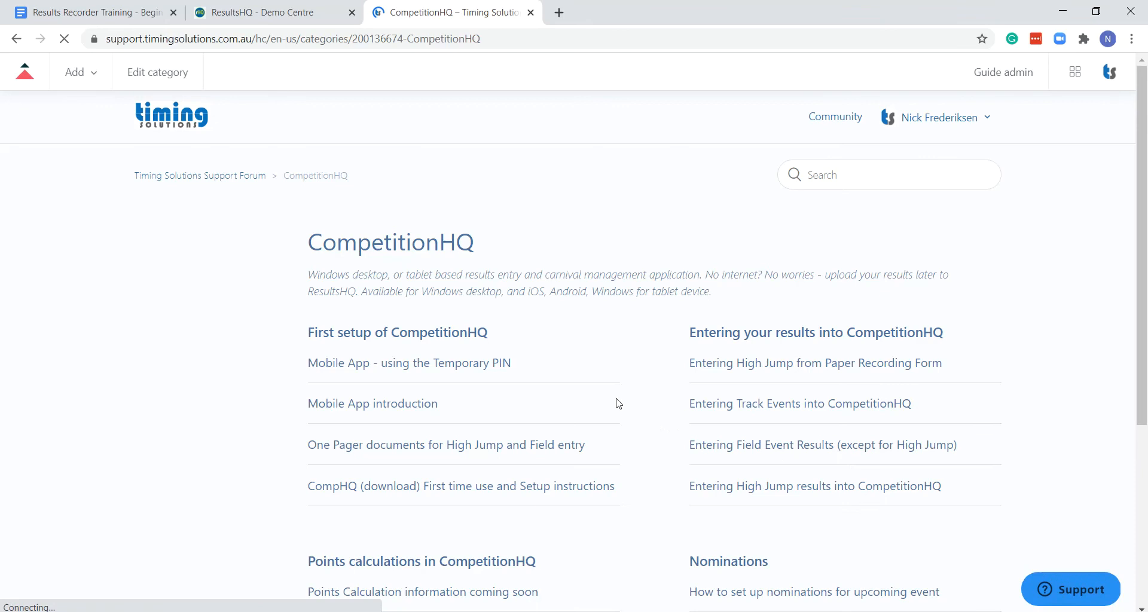
click(374, 411)
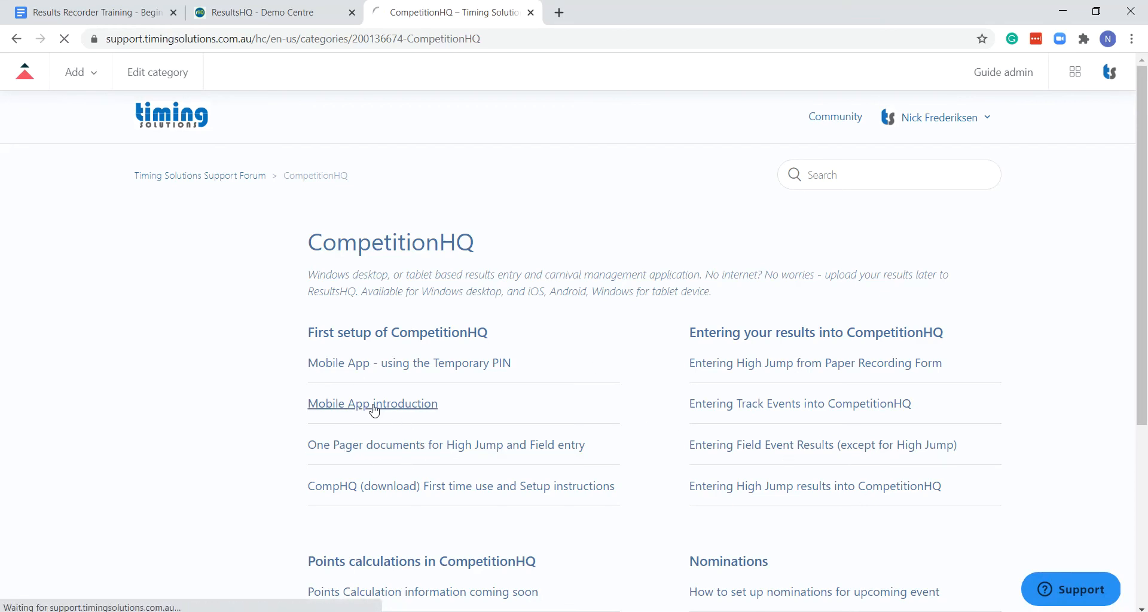
scroll(625, 436, down, 4)
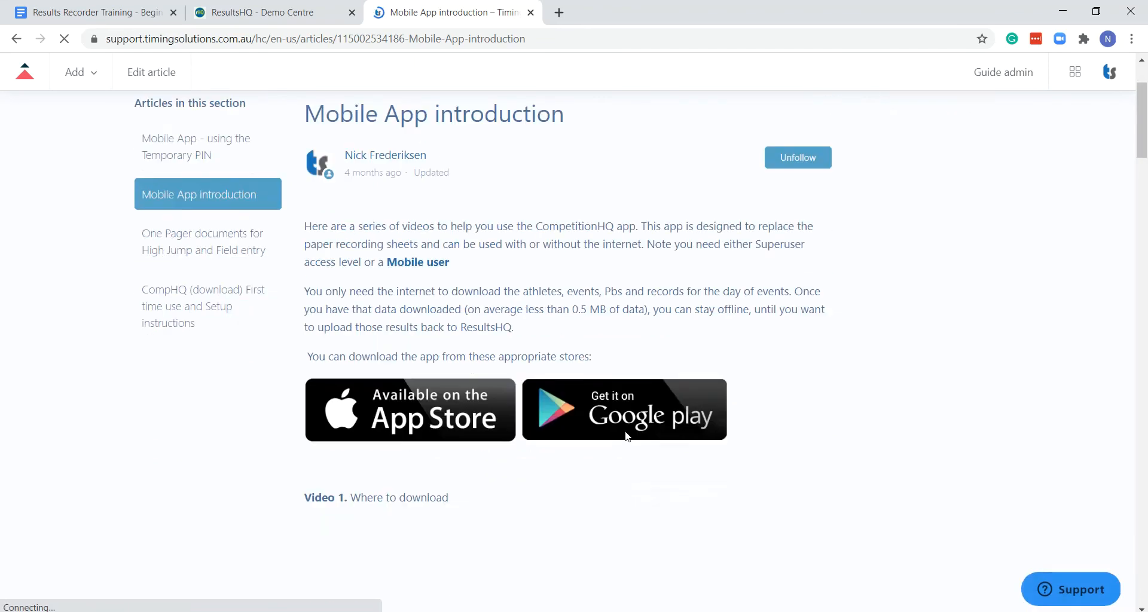
scroll(627, 436, down, 10)
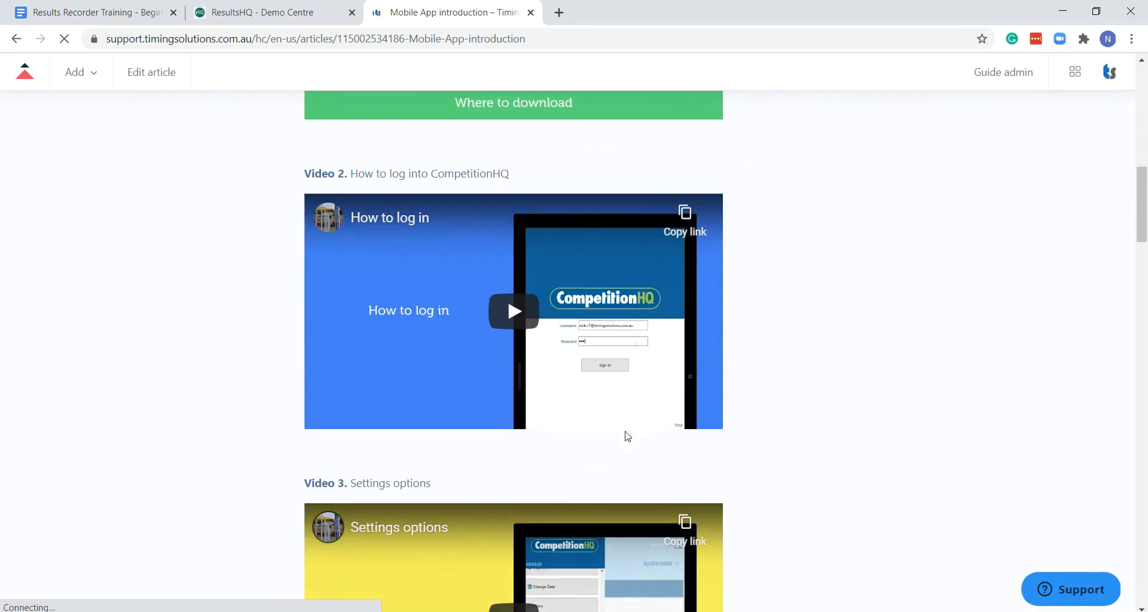
scroll(627, 435, up, 14)
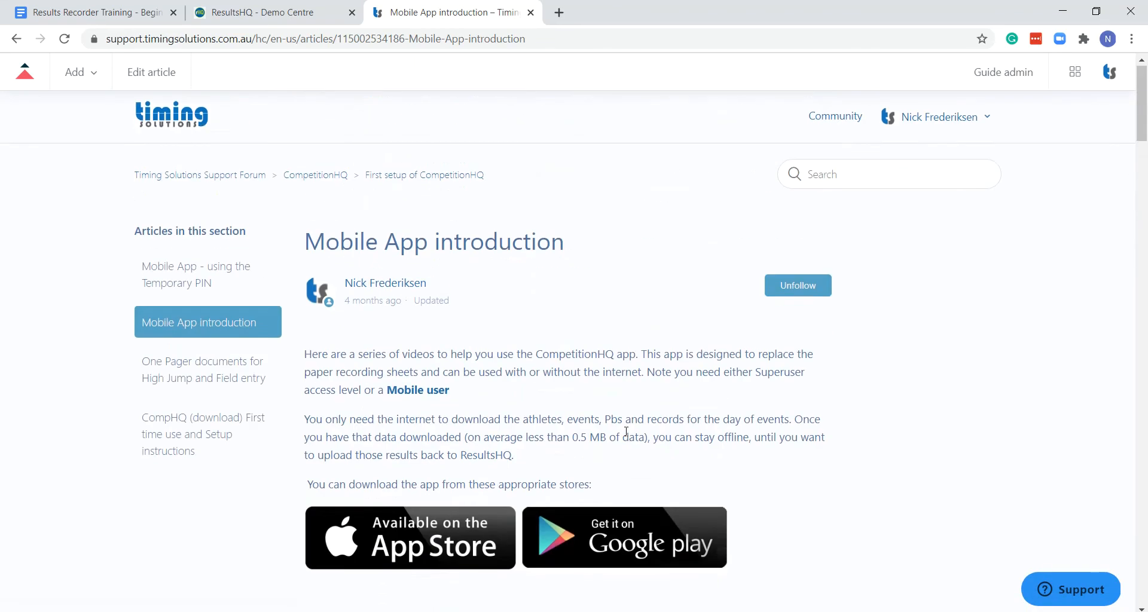
- Open 'CompHQ (download) First time use and Setup instructions', then close the help tab
click(329, 181)
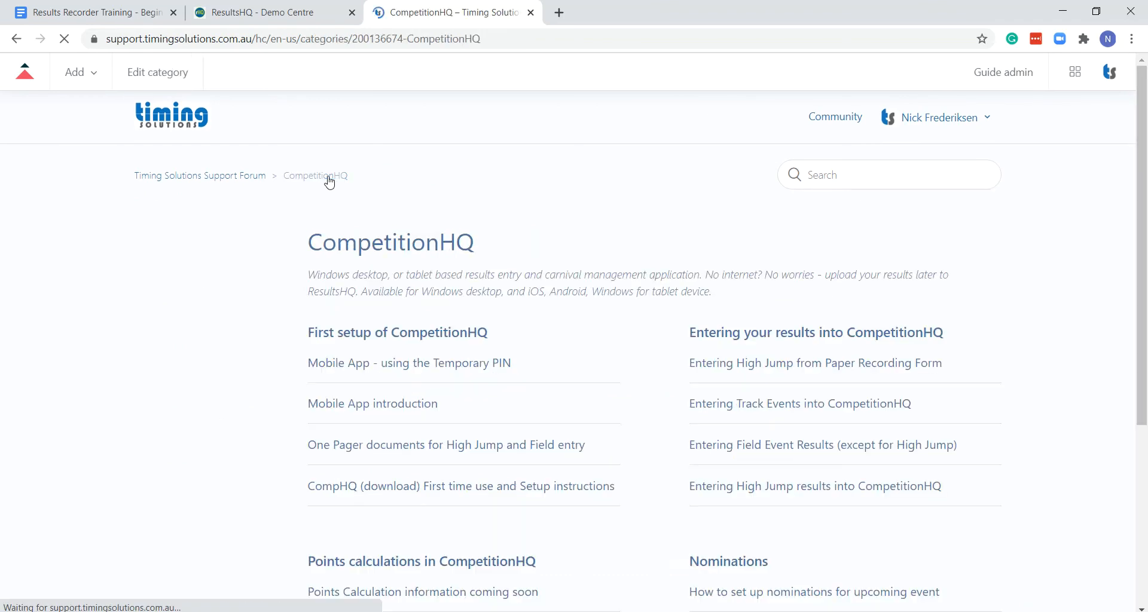
click(513, 486)
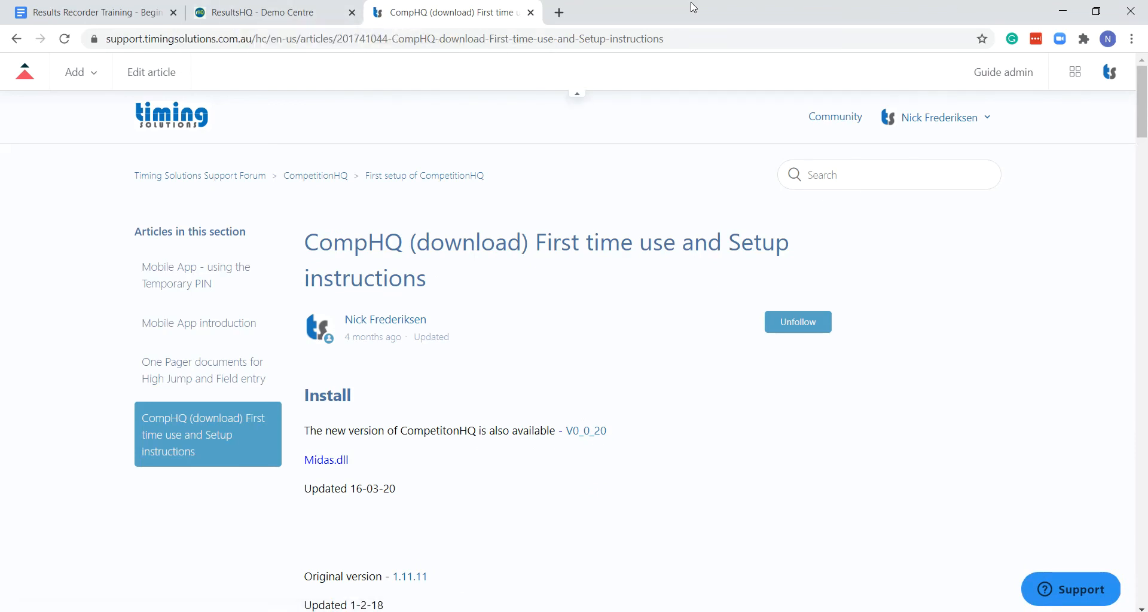
click(531, 13)
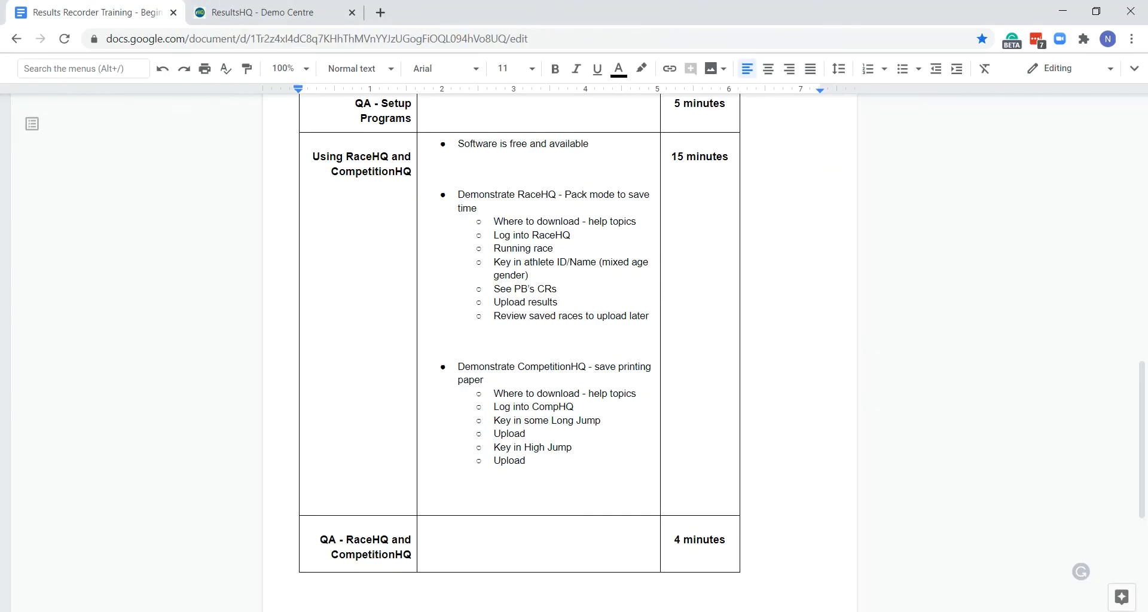
- Bring the 24/07/2020 Event Selection window forward, make it taller, and open its hamburger menu
key(alt+Tab)
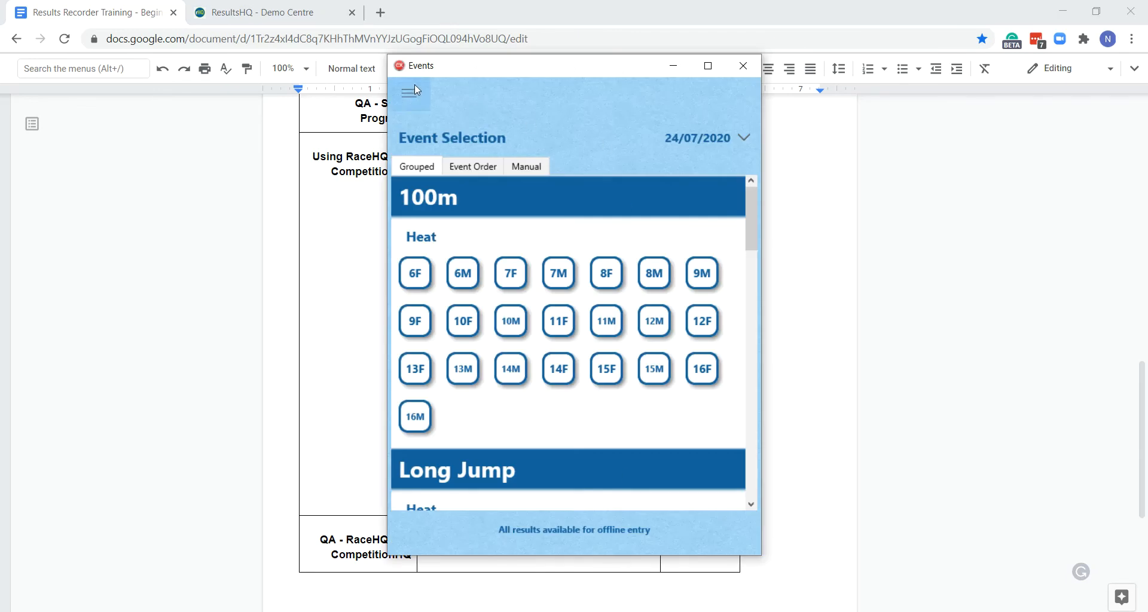
drag(484, 66, 507, 6)
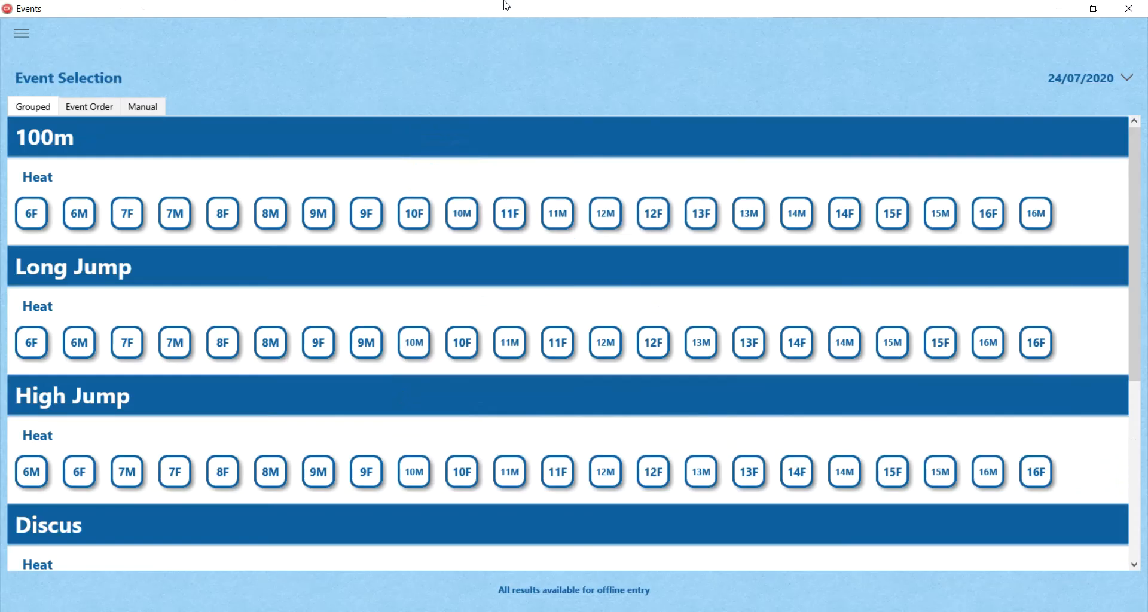
click(1094, 9)
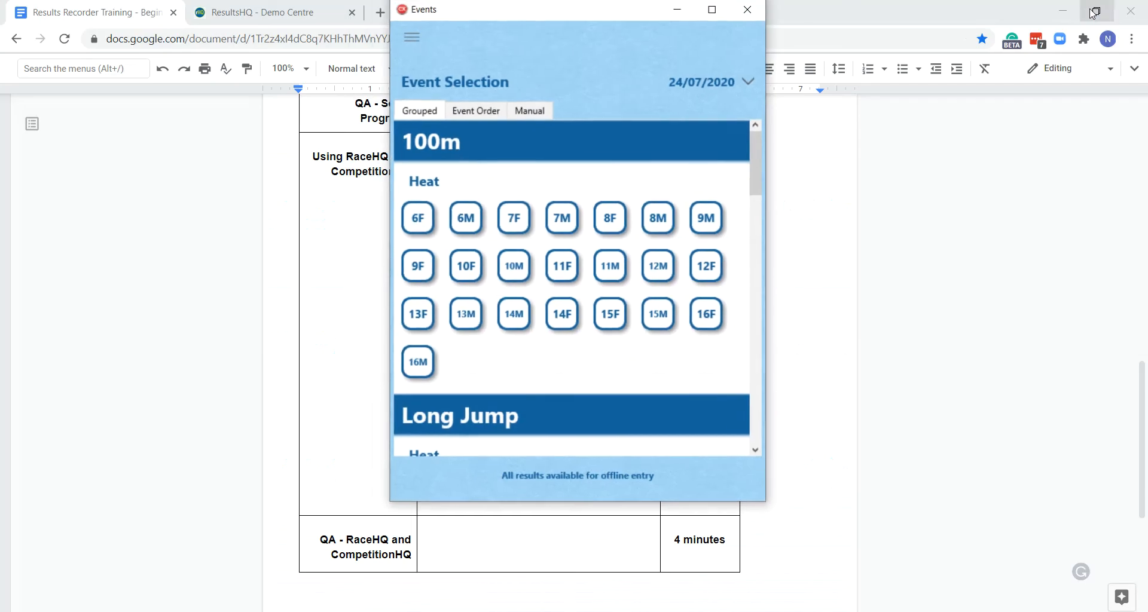
drag(625, 503, 618, 594)
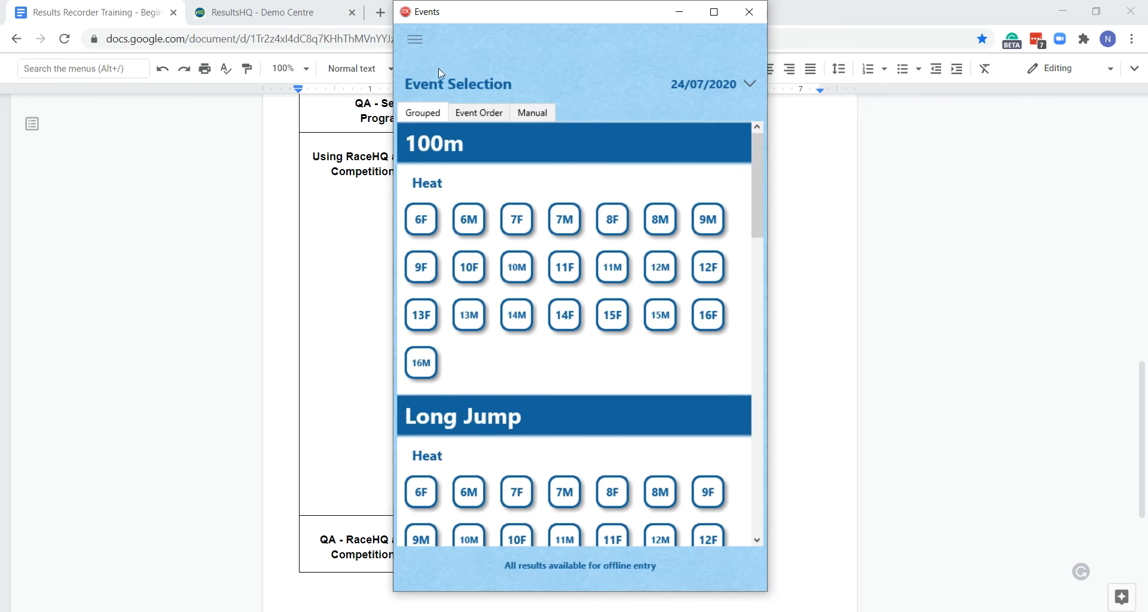
click(416, 41)
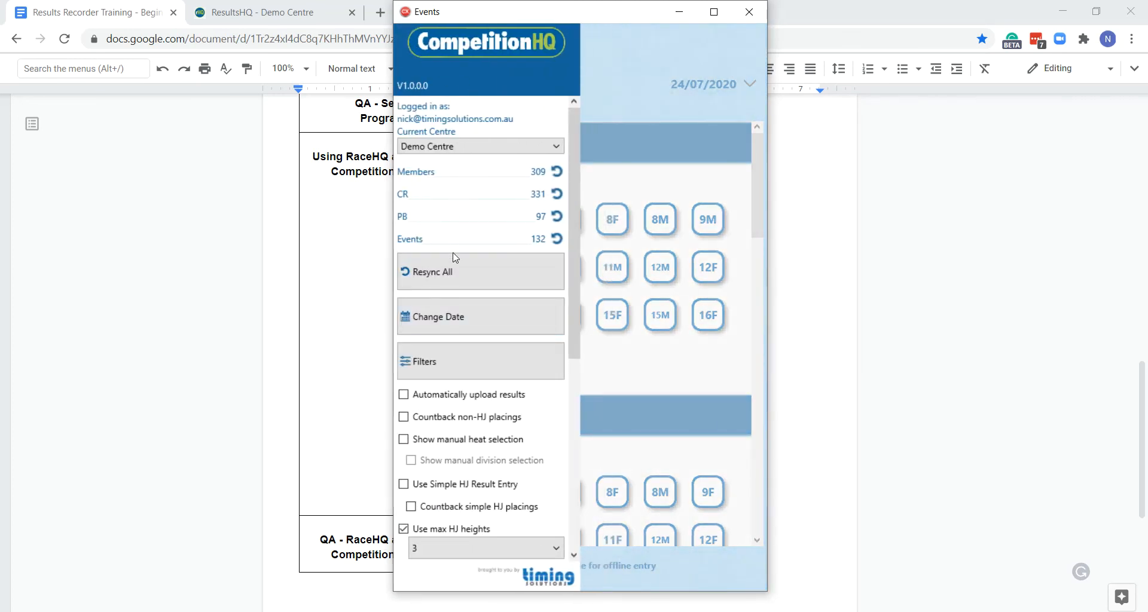
- Resync all members, records, PBs and events, then check the updated 126 PB count and settings
click(449, 274)
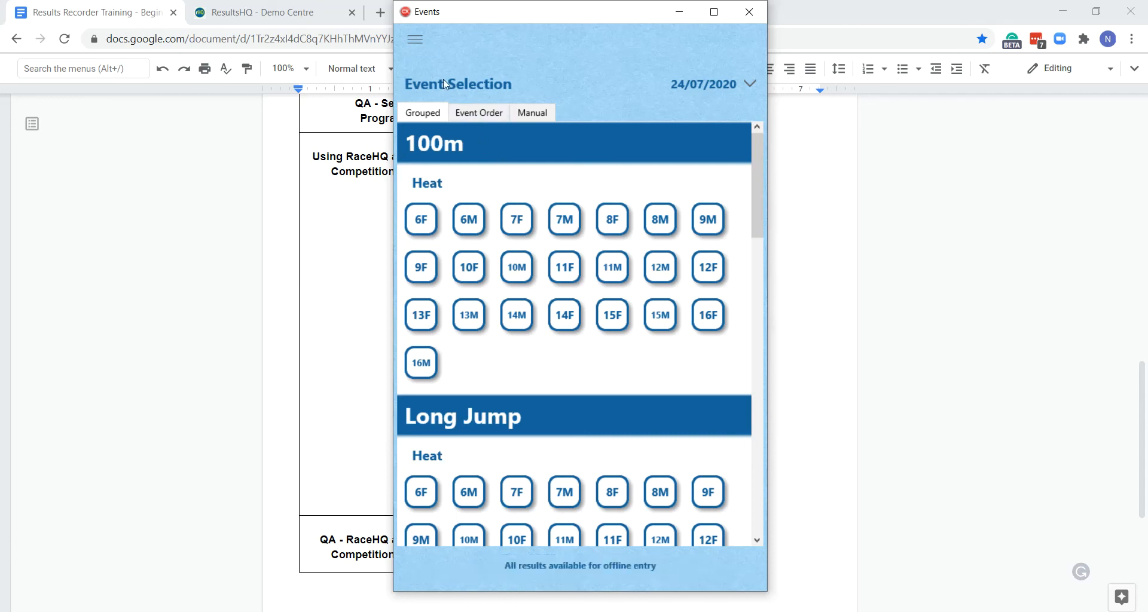
click(413, 39)
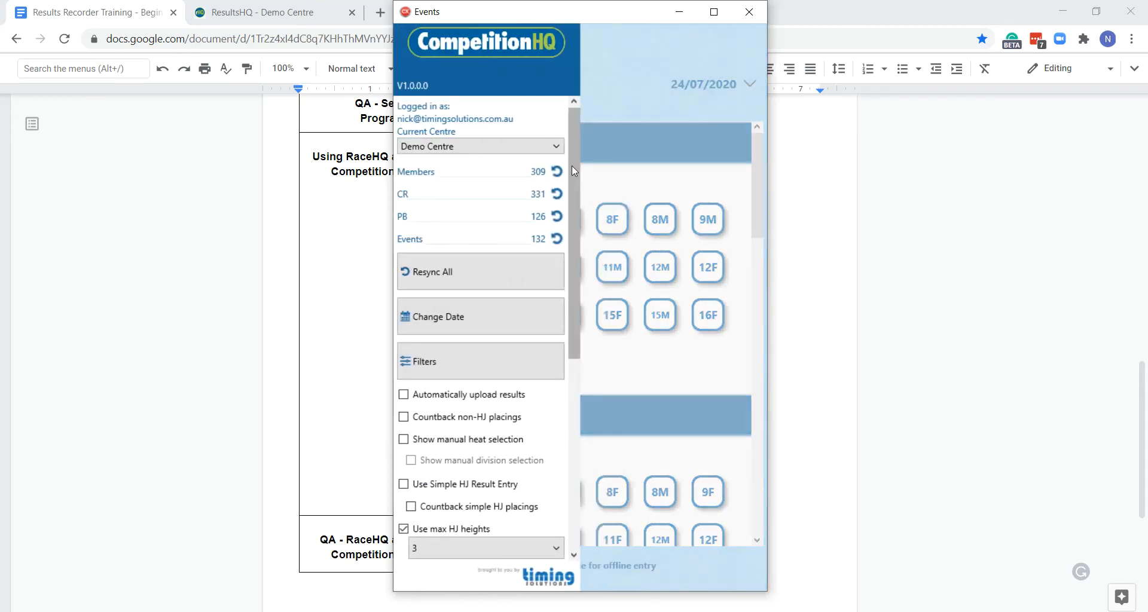
drag(572, 168, 573, 310)
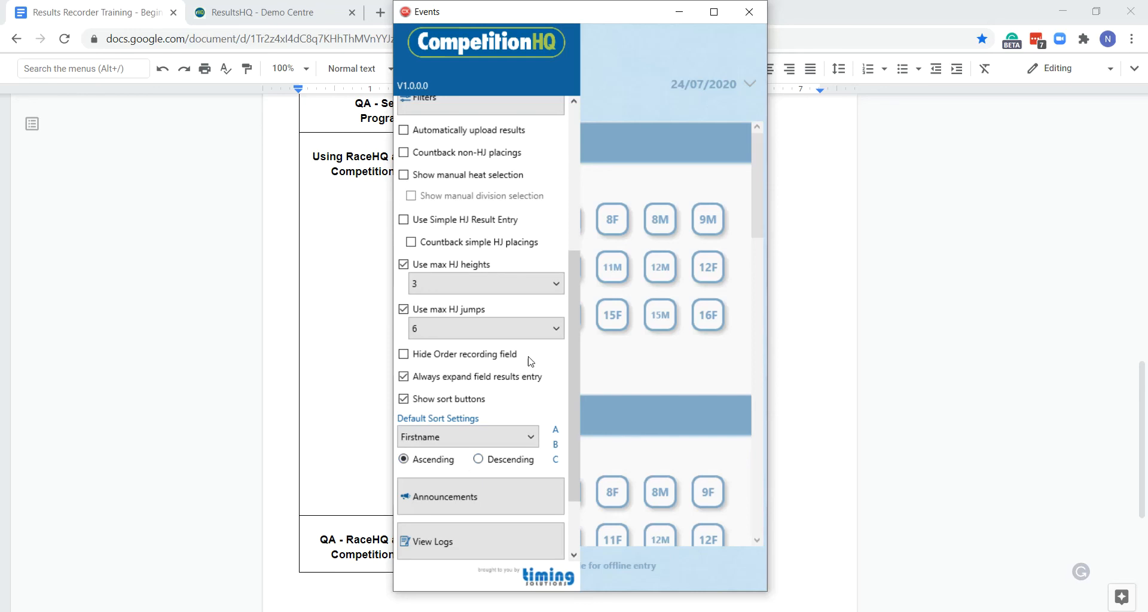
click(712, 181)
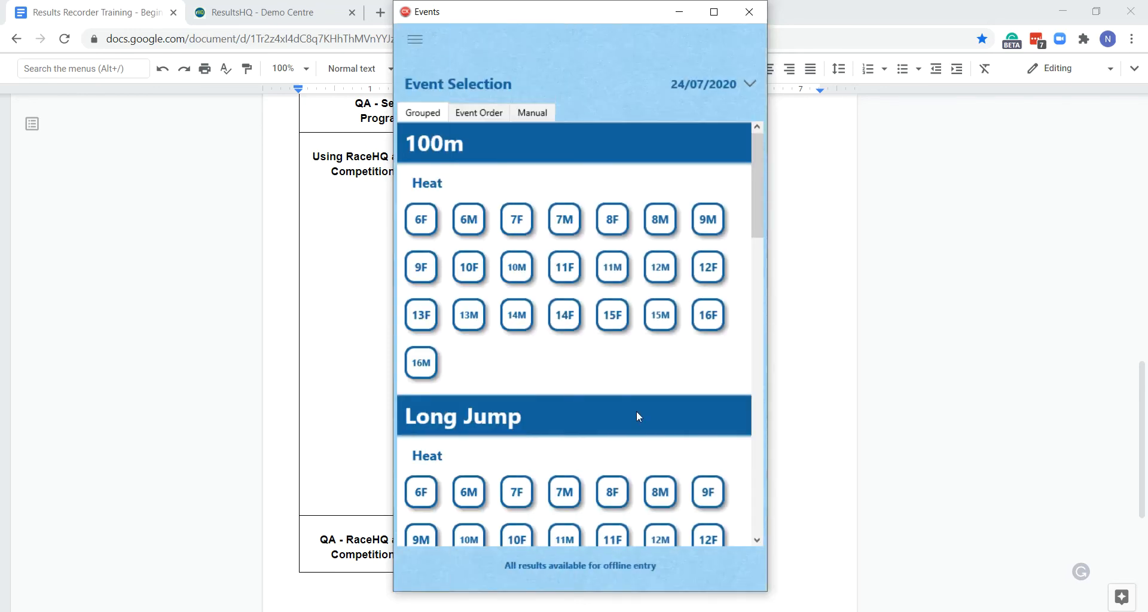
- Scroll to High Jump and open the 13F heat for results entry
scroll(637, 416, down, 4)
scroll(637, 416, down, 6)
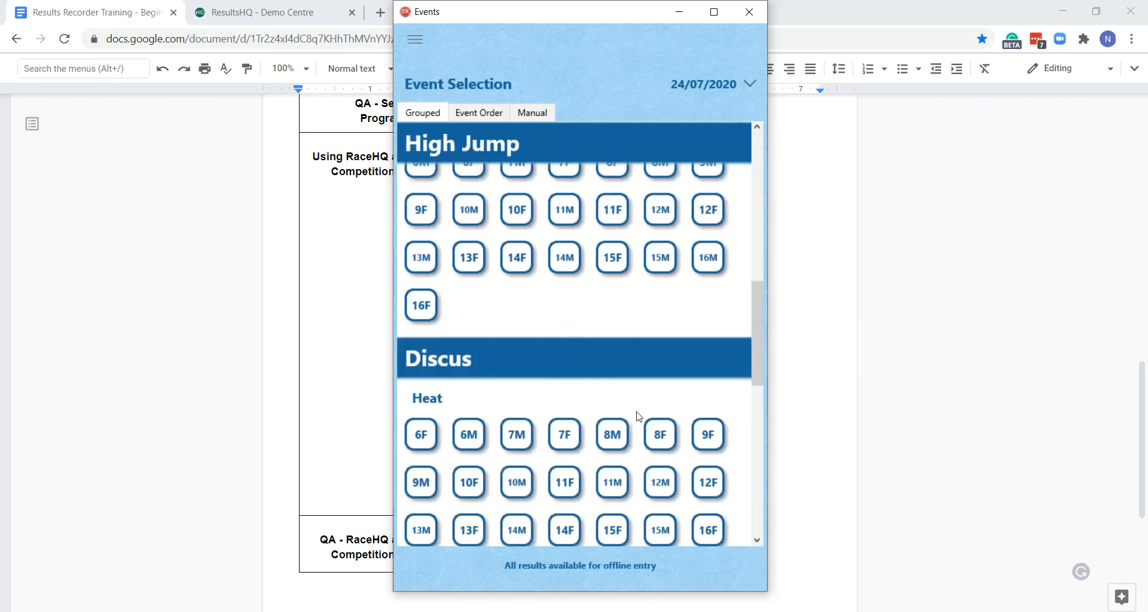
drag(759, 322, 759, 286)
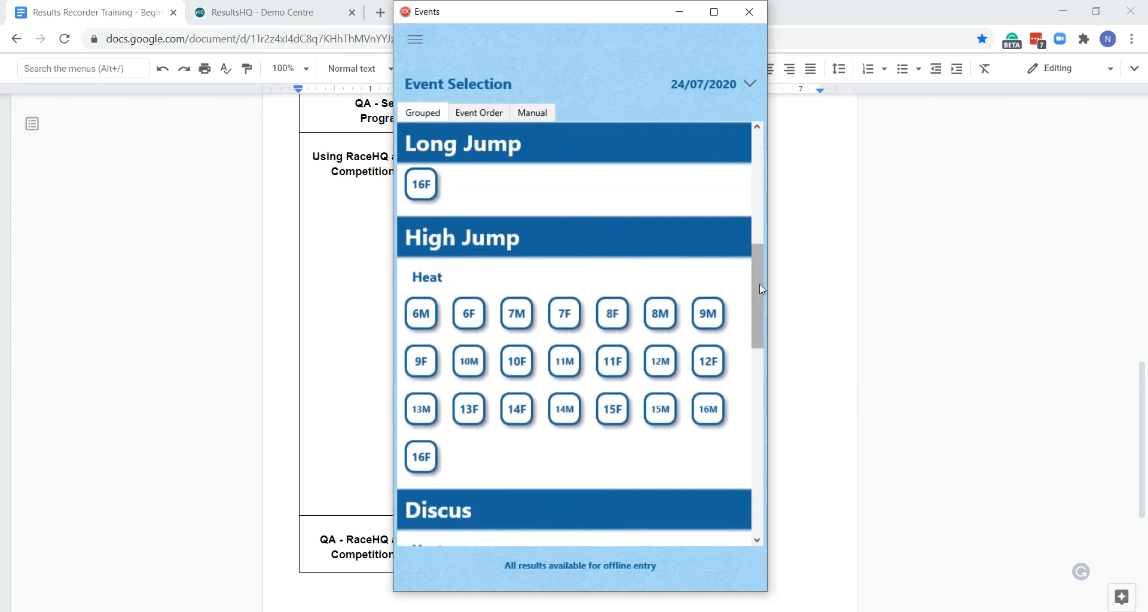
click(472, 410)
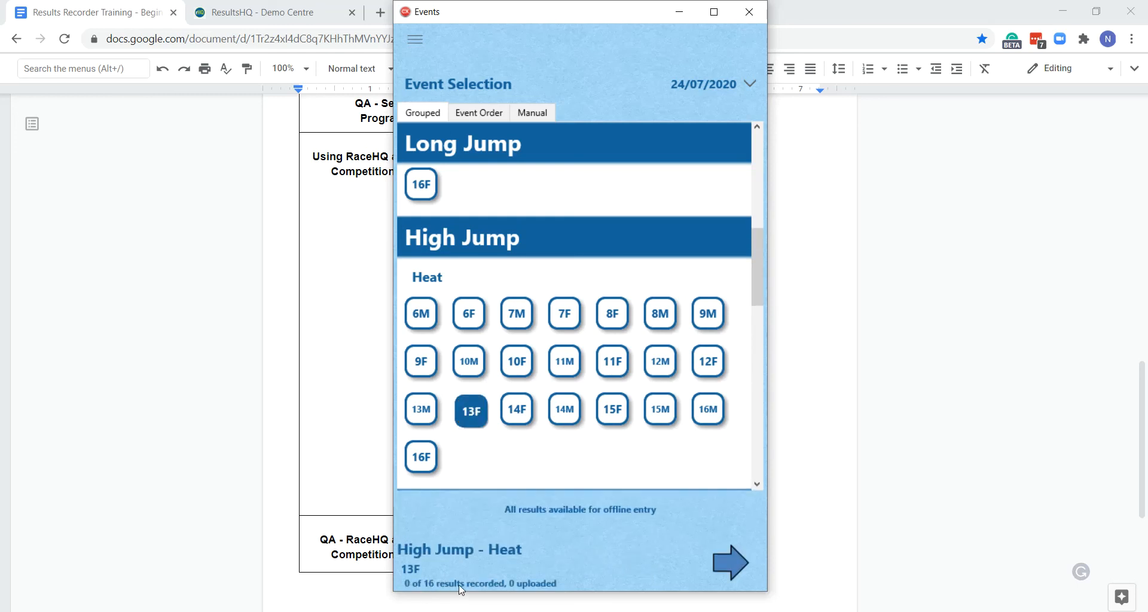
click(732, 565)
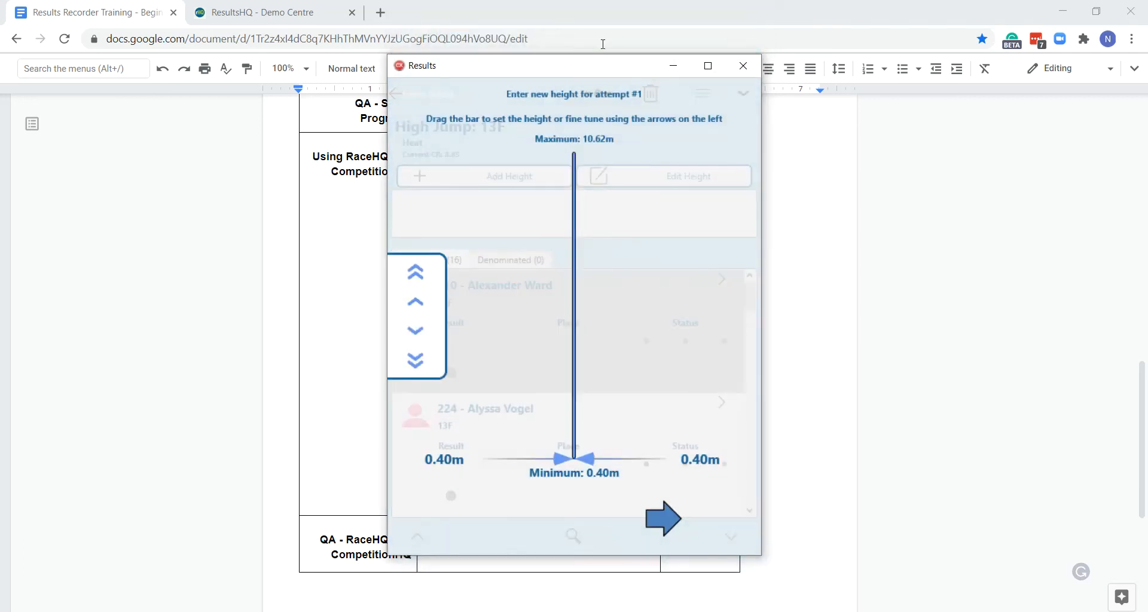
- Enlarge the results window and set the first High Jump bar height to 1.01m
drag(595, 67, 588, 28)
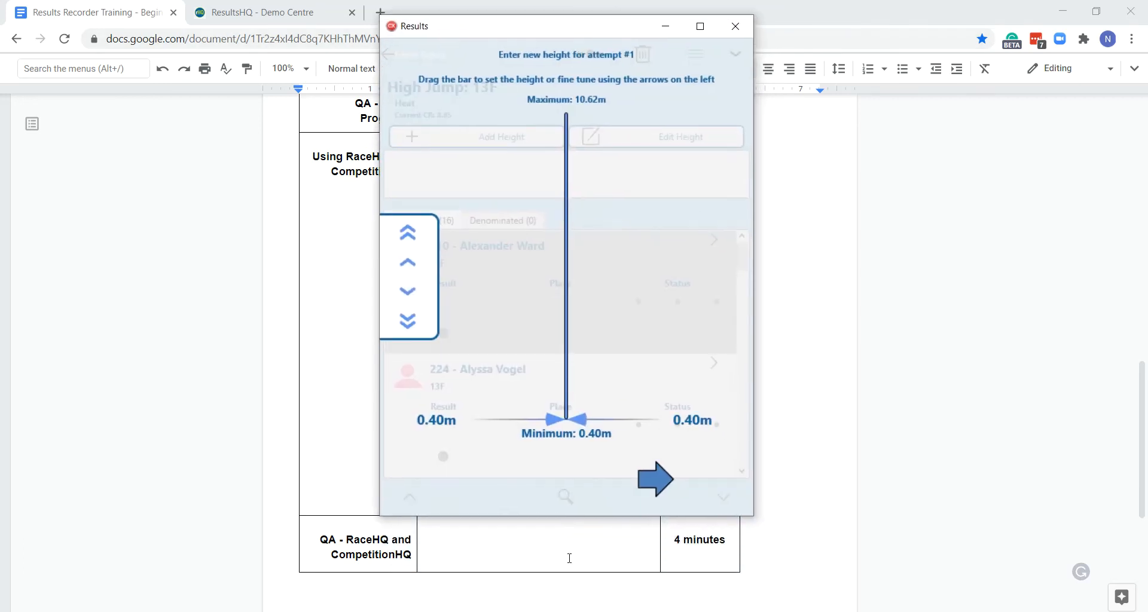
drag(580, 518, 584, 599)
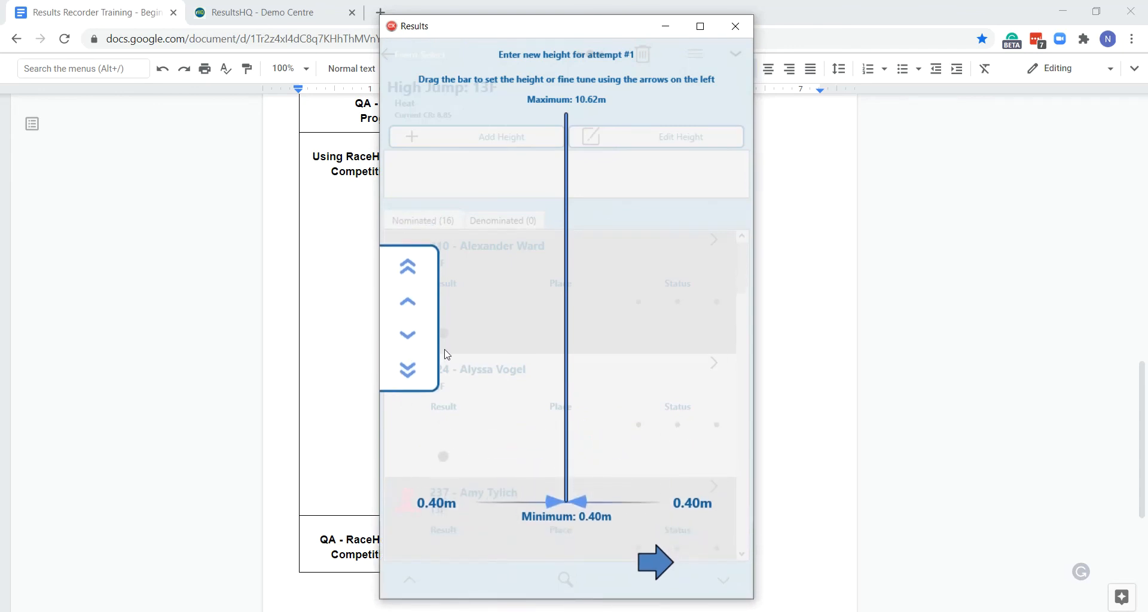
mouse_move(583, 504)
mouse_down()
mouse_move(584, 371)
mouse_move(588, 501)
mouse_up()
click(408, 302)
click(408, 302)
click(408, 302)
click(408, 302)
click(407, 302)
click(407, 301)
click(408, 302)
click(409, 267)
click(409, 267)
click(409, 267)
click(409, 267)
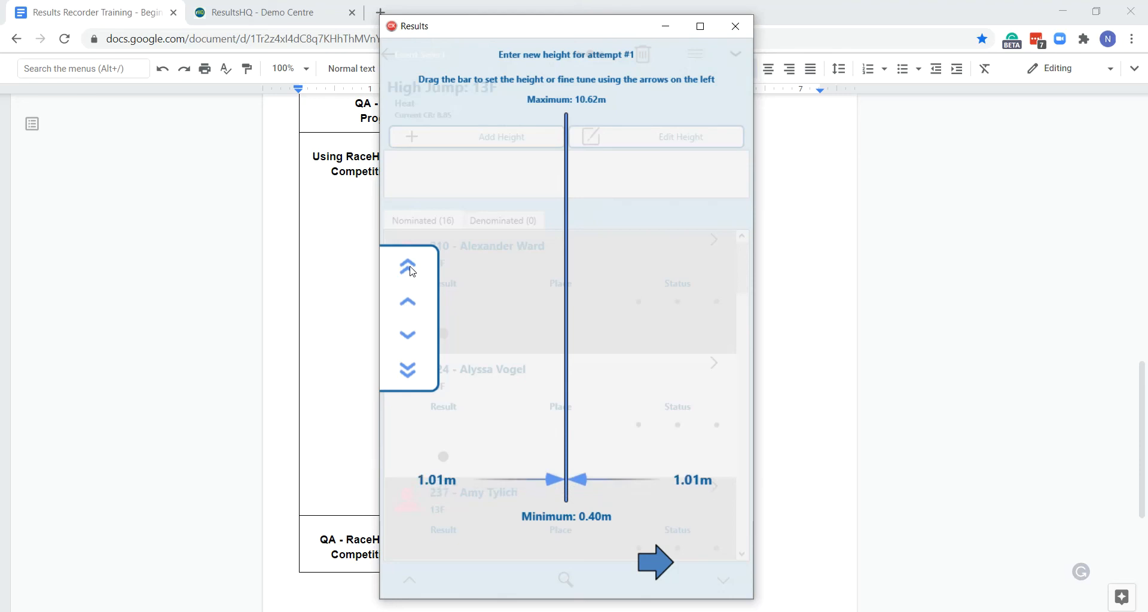
click(662, 567)
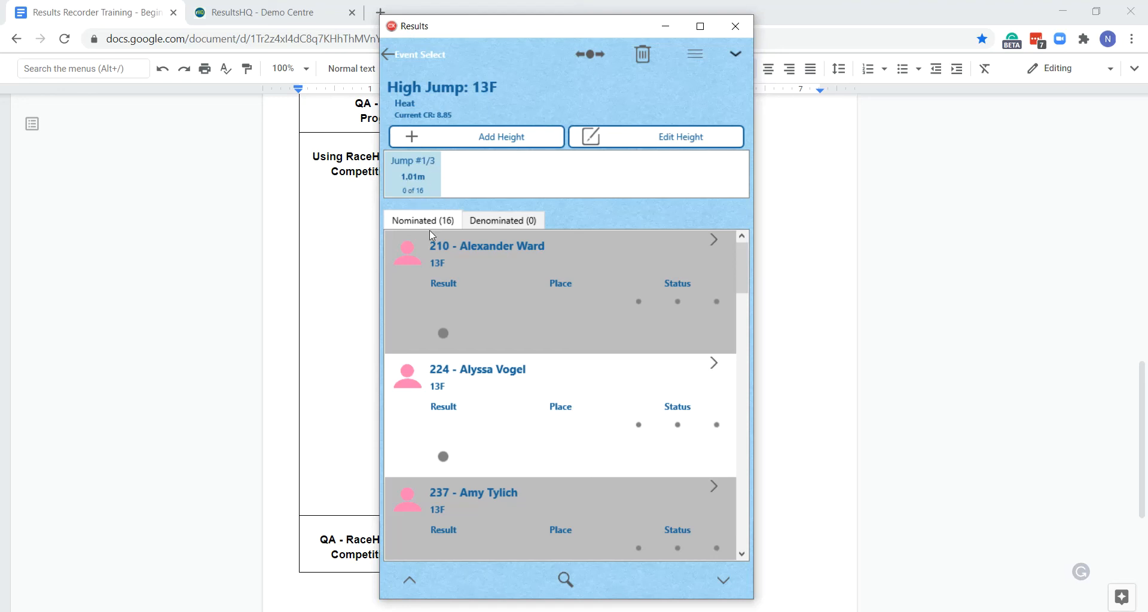
- Record 1.01m attempts for the first three athletes: O, XO and XXO
click(443, 333)
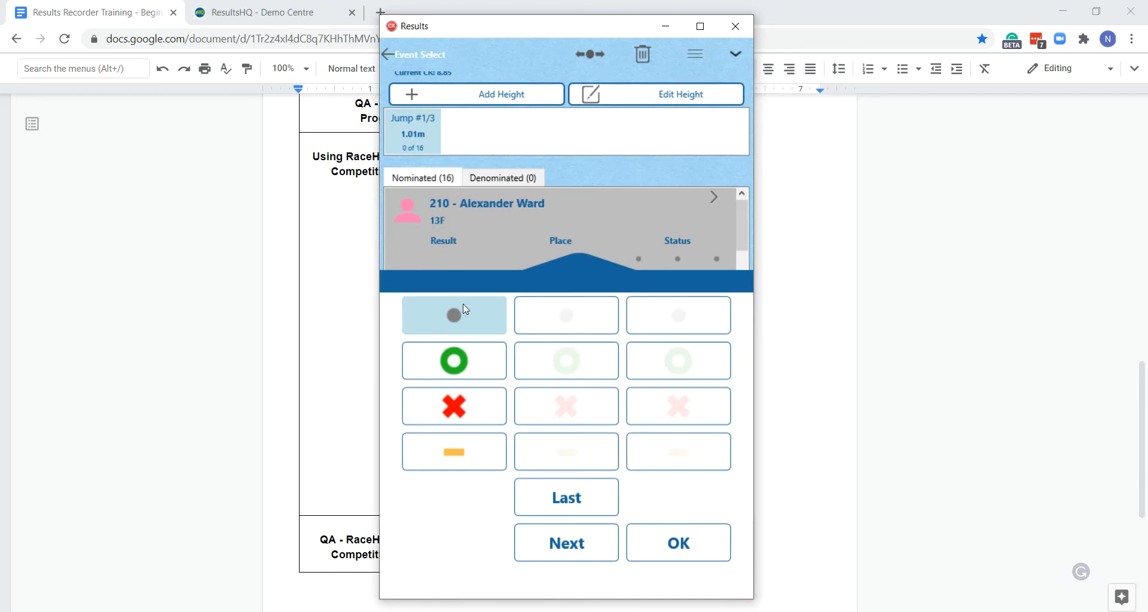
click(453, 360)
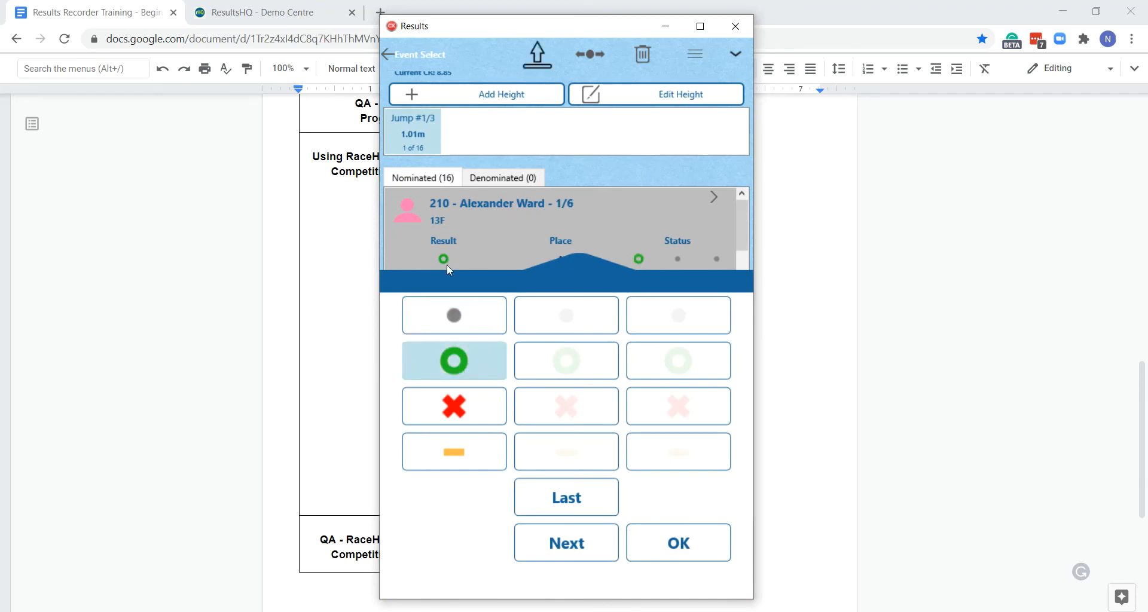
click(581, 547)
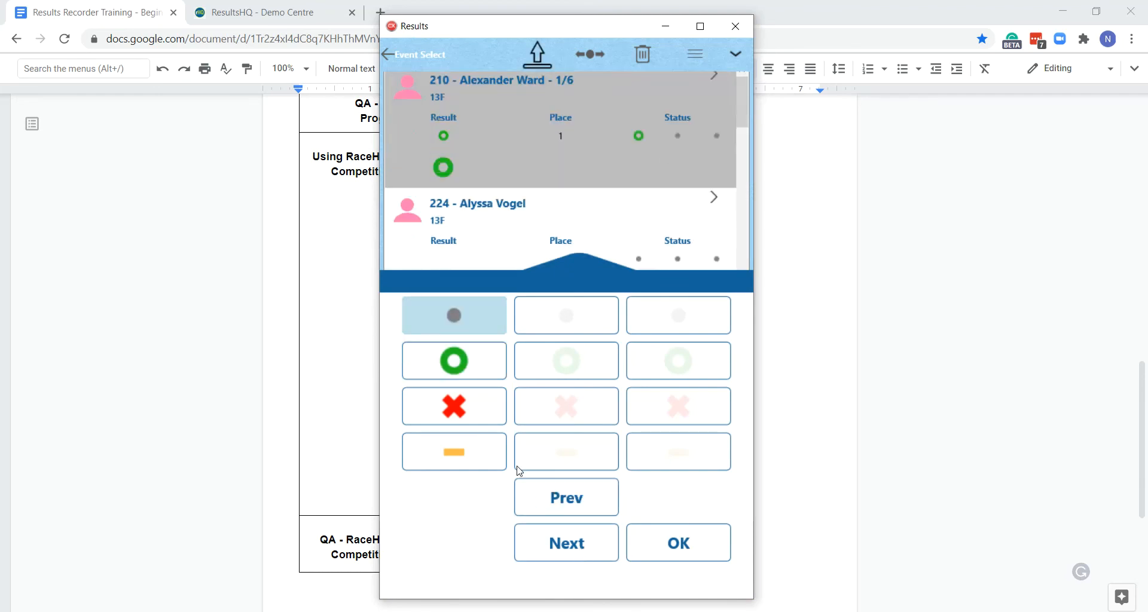
click(469, 411)
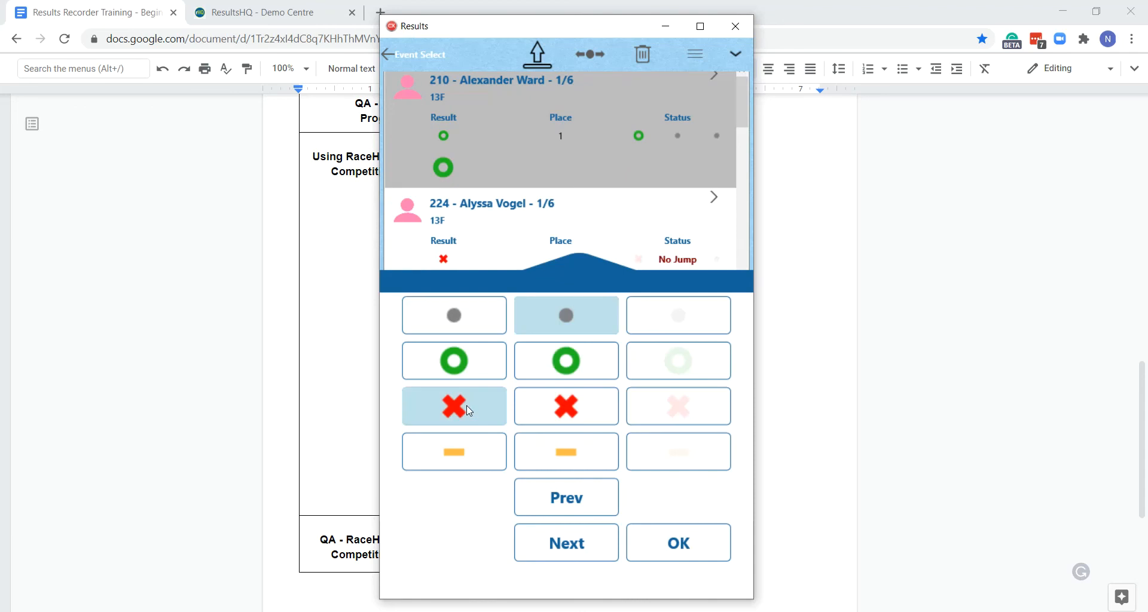
click(567, 362)
click(585, 544)
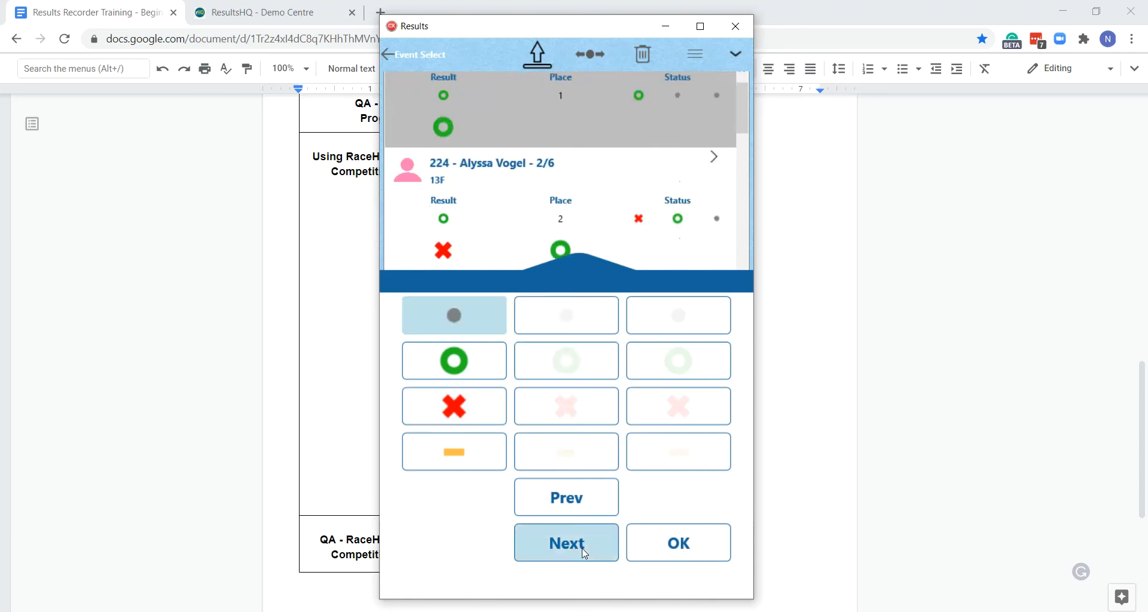
click(482, 406)
click(574, 409)
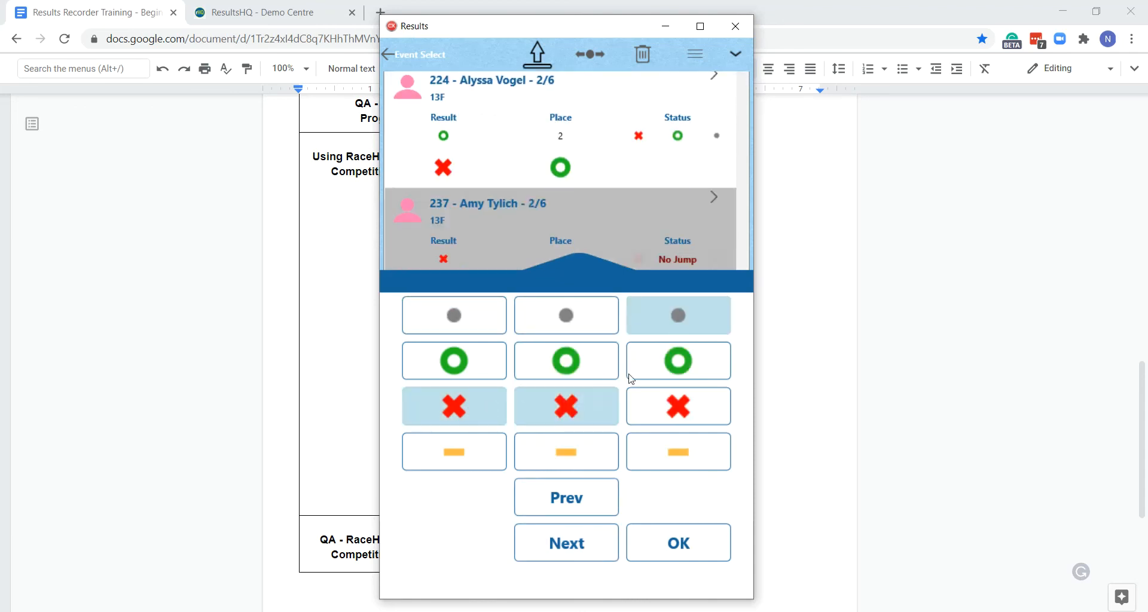
click(664, 361)
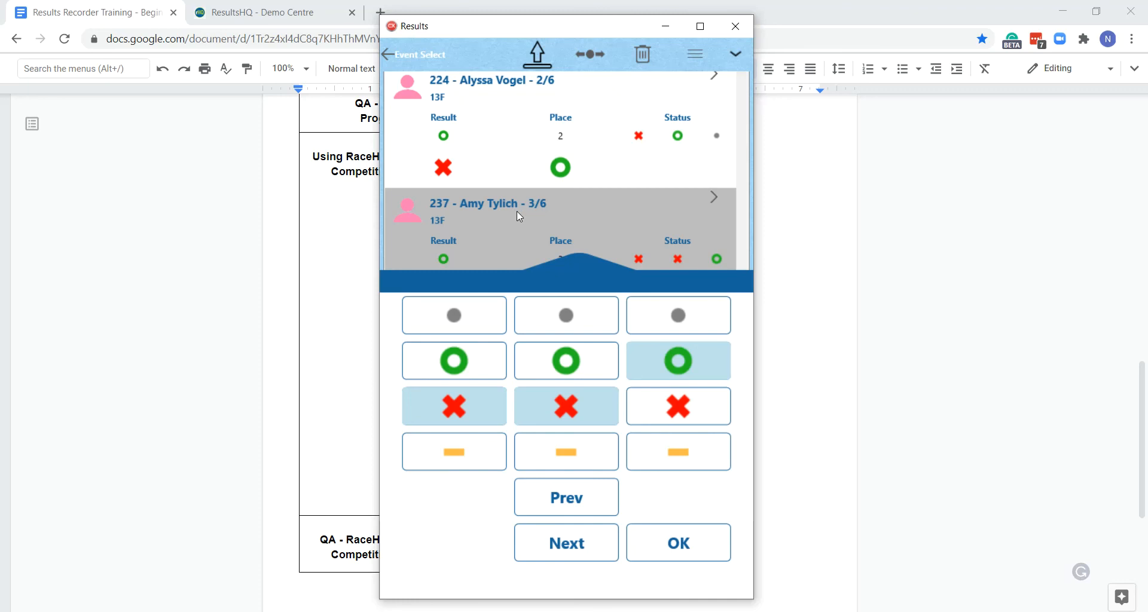
click(591, 545)
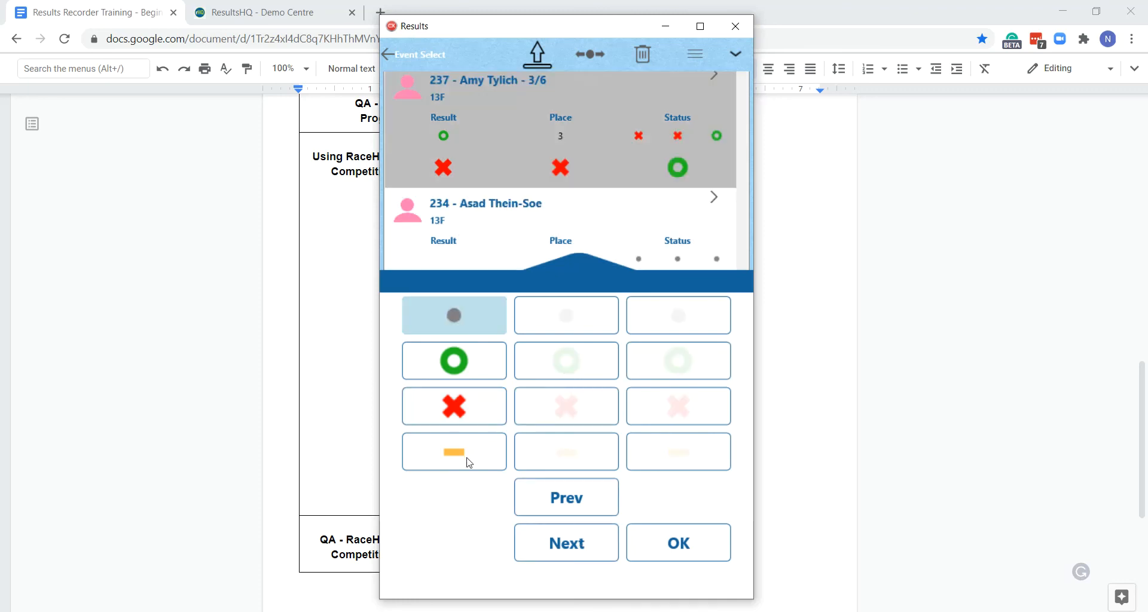
- Mark athlete 234 as passing, the next athlete XXX, and the following one XXO
click(470, 461)
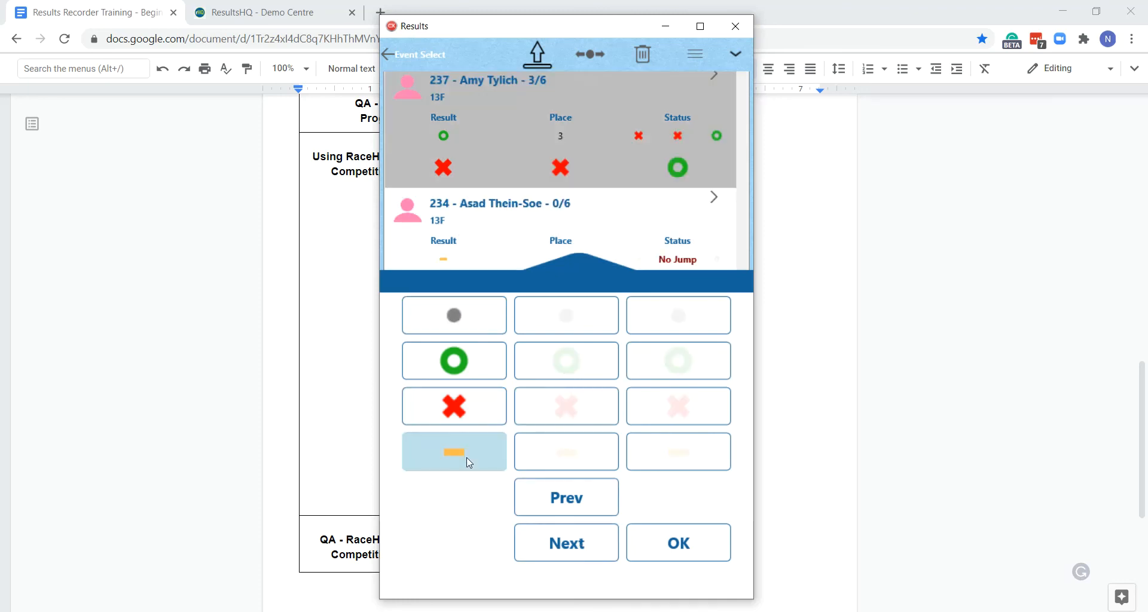
click(583, 542)
click(457, 408)
click(563, 408)
click(680, 409)
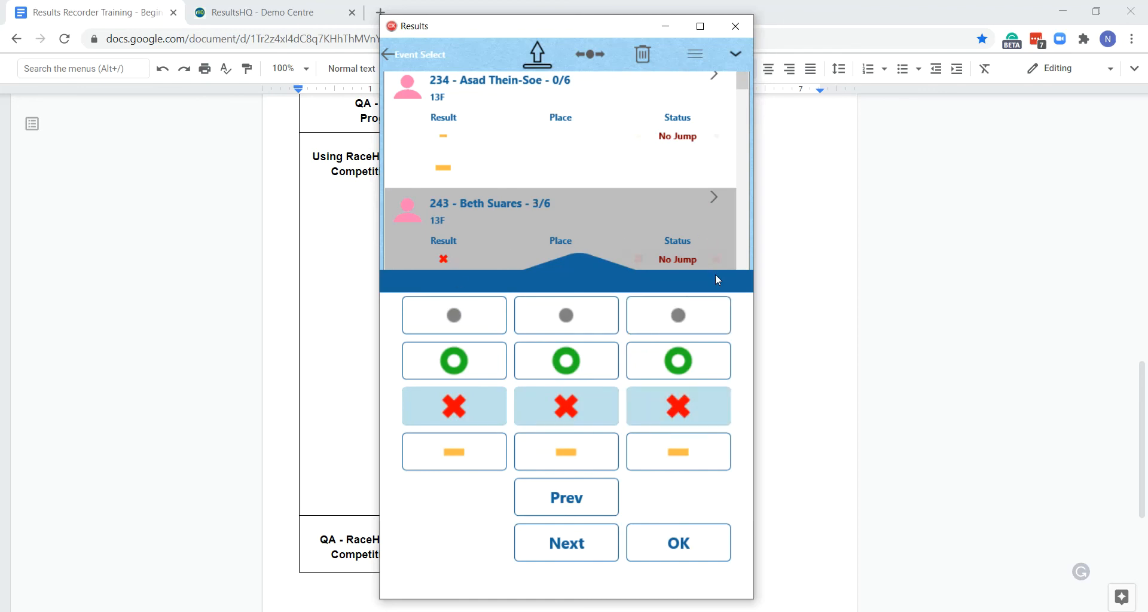
click(583, 536)
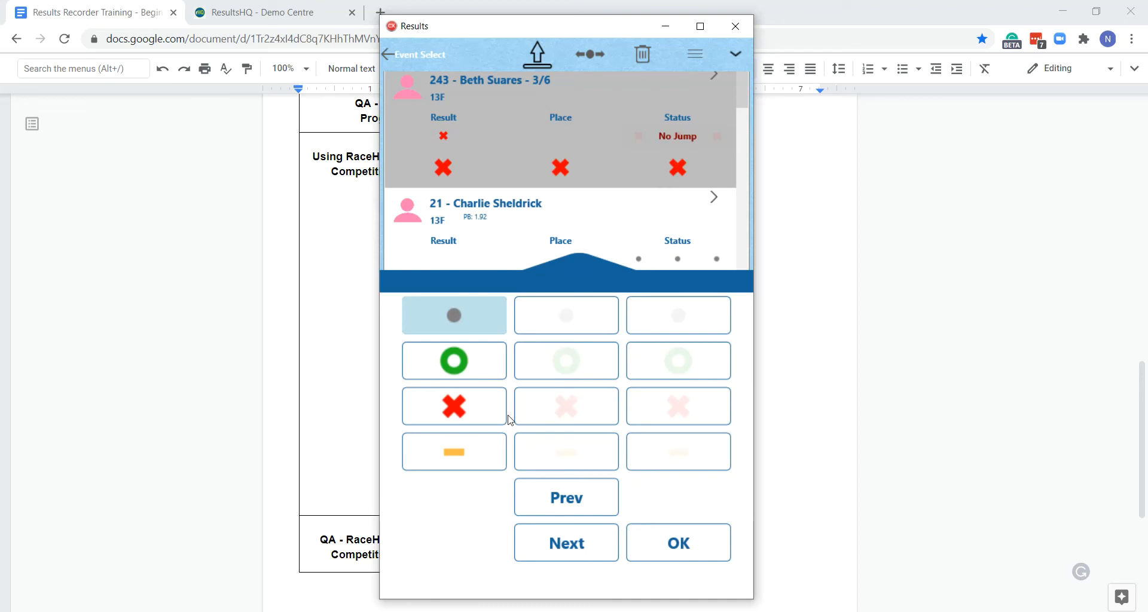
click(486, 410)
click(568, 412)
click(673, 372)
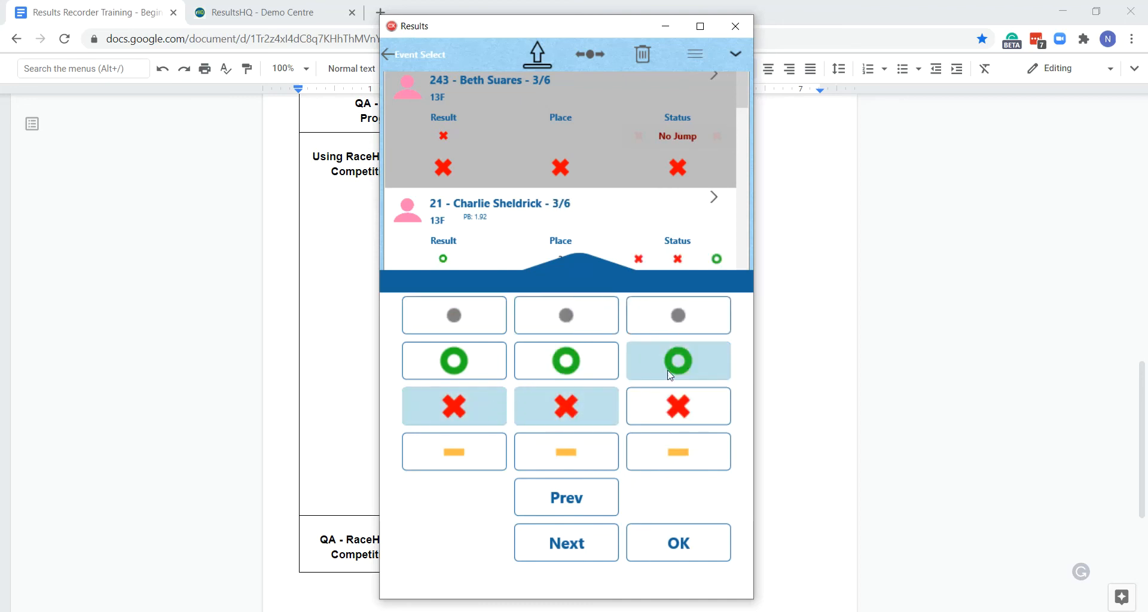
click(596, 545)
- Record first-try clearances for athletes 37 and 97, XO for athlete 127, and finish
click(458, 357)
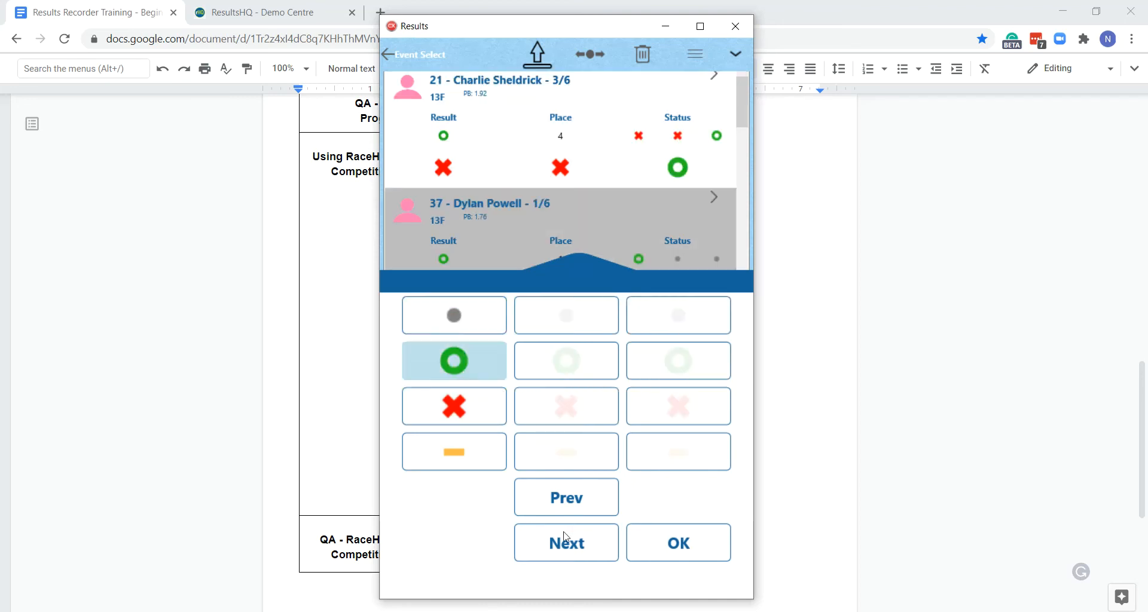
click(583, 545)
click(477, 359)
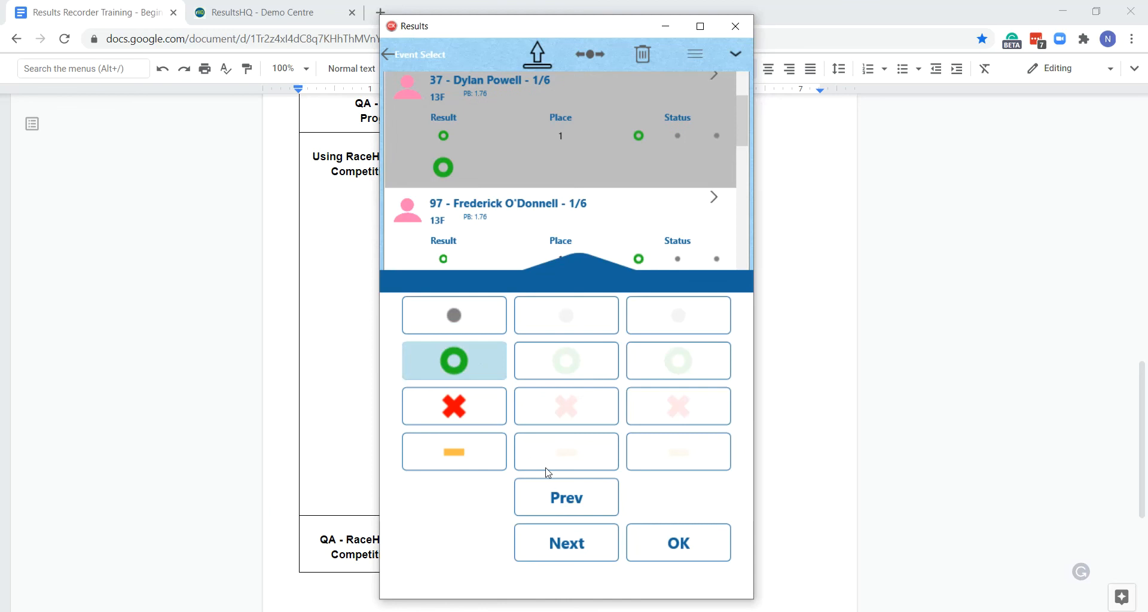
click(584, 540)
click(477, 413)
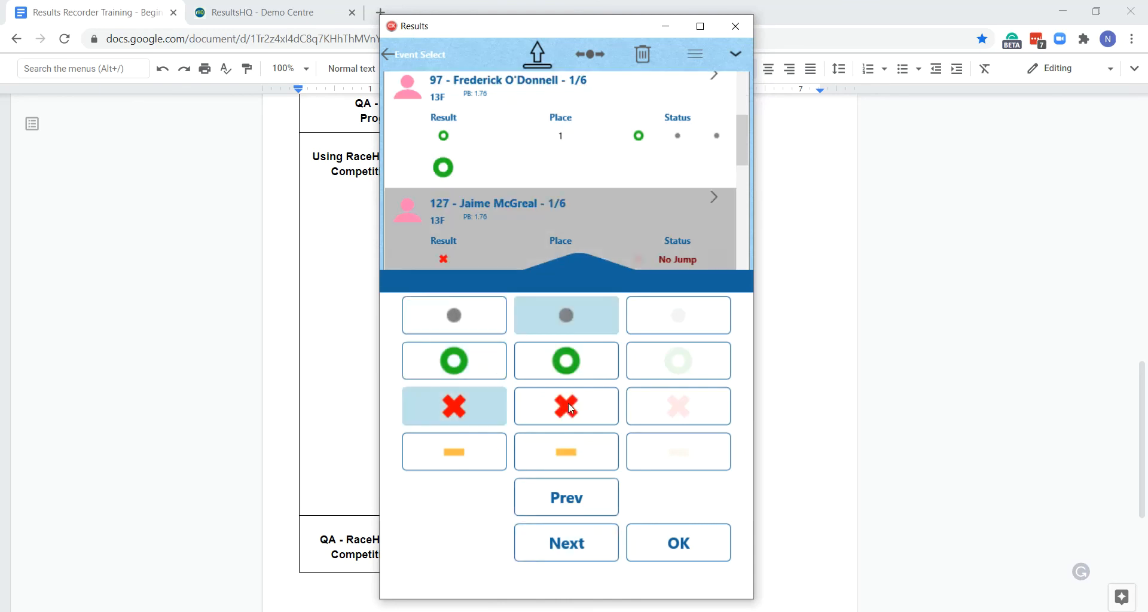
click(561, 366)
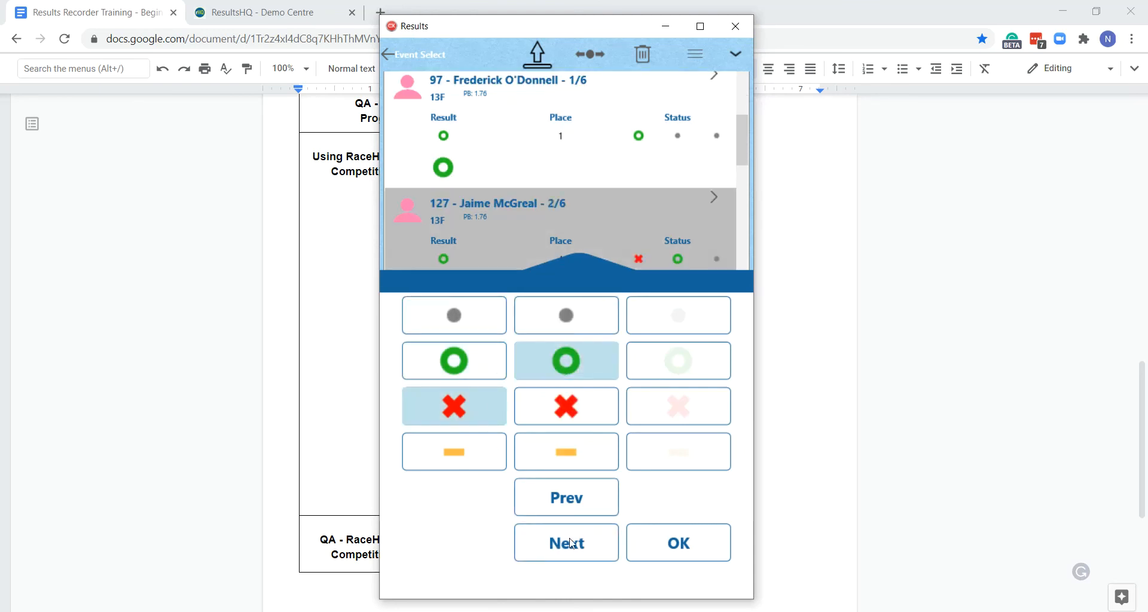
click(678, 545)
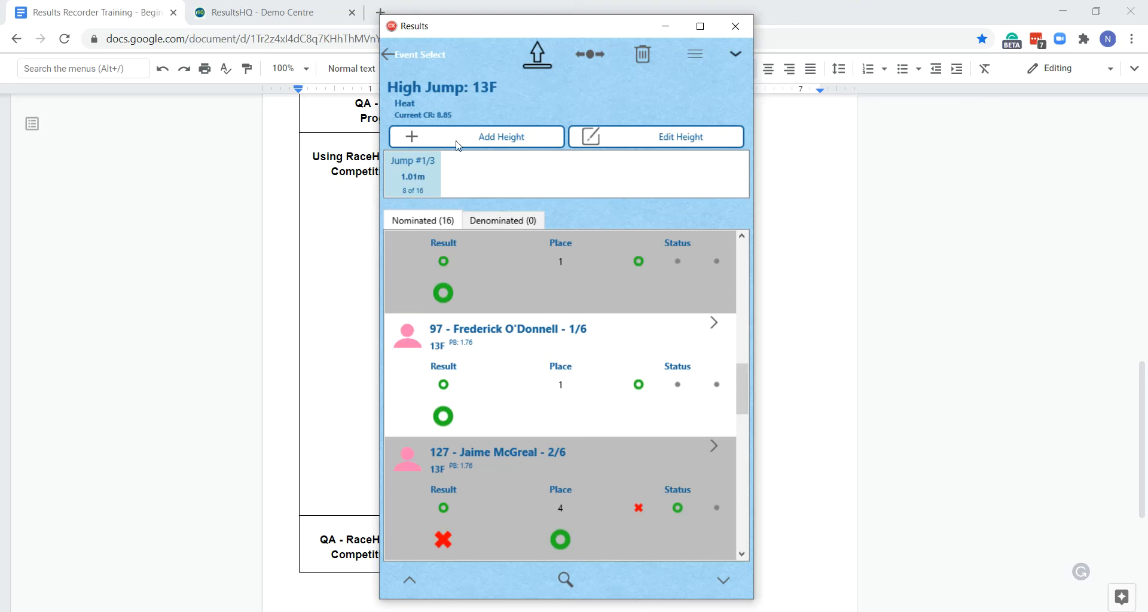
- Add a new bar height of 1.06m as the second High Jump 13F jump
click(477, 138)
click(409, 302)
click(409, 302)
click(409, 302)
click(409, 302)
click(409, 302)
click(661, 563)
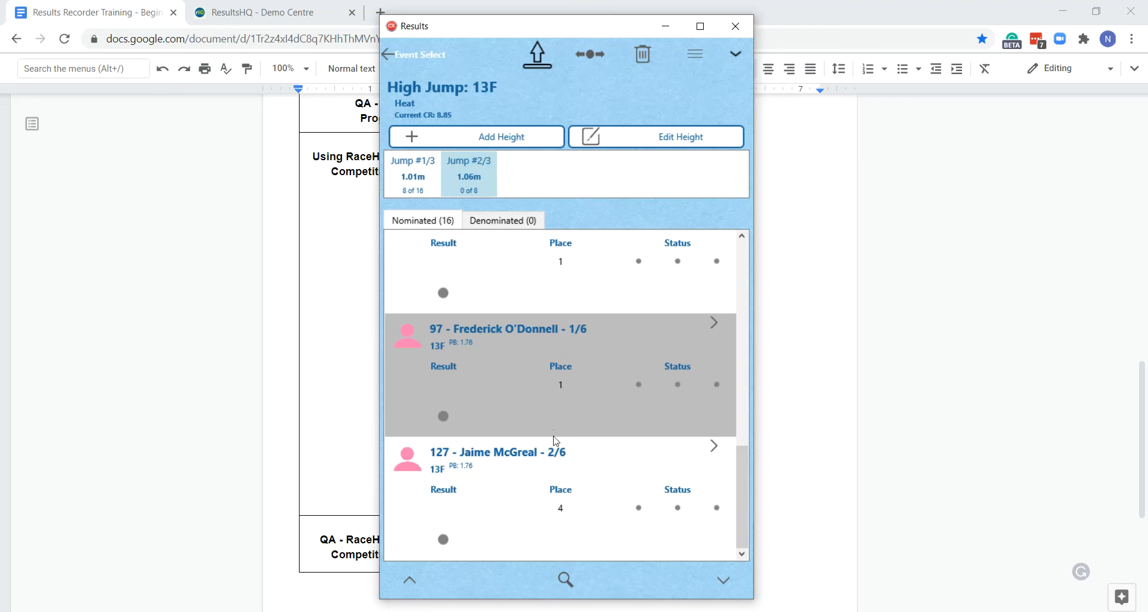
scroll(528, 420, up, 5)
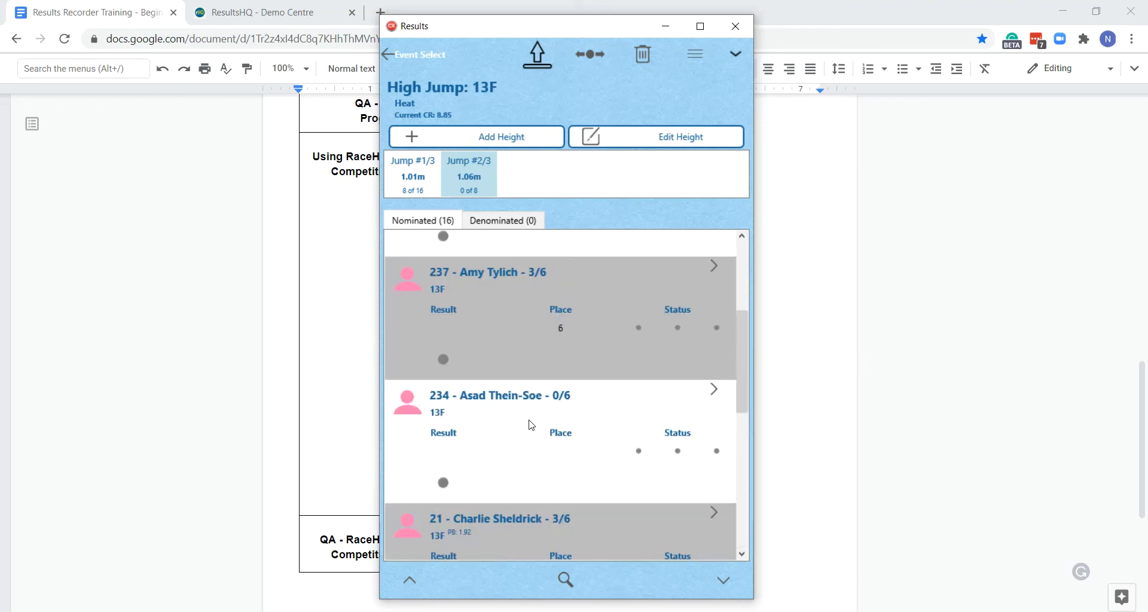
drag(742, 336, 741, 256)
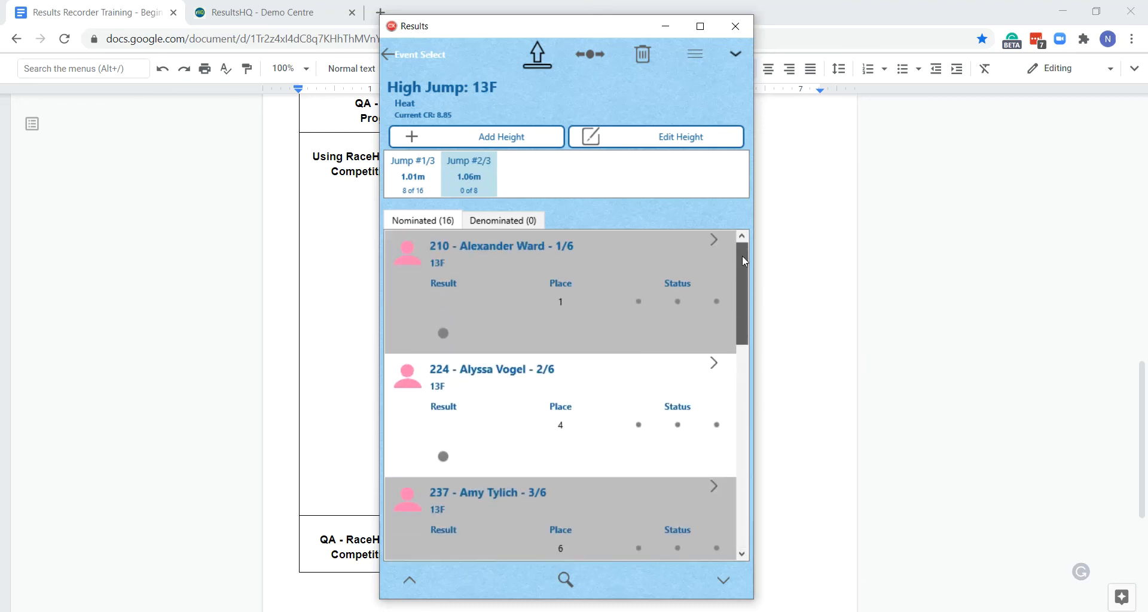
- Record 1.06m attempts for the first three athletes: O, XO and XXO
click(447, 333)
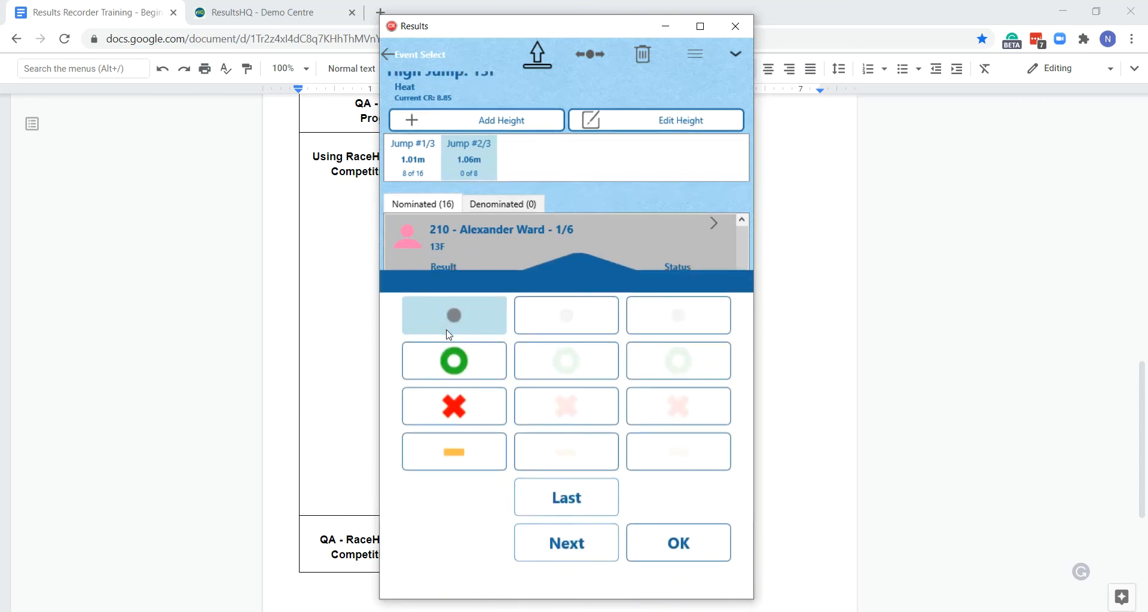
click(465, 361)
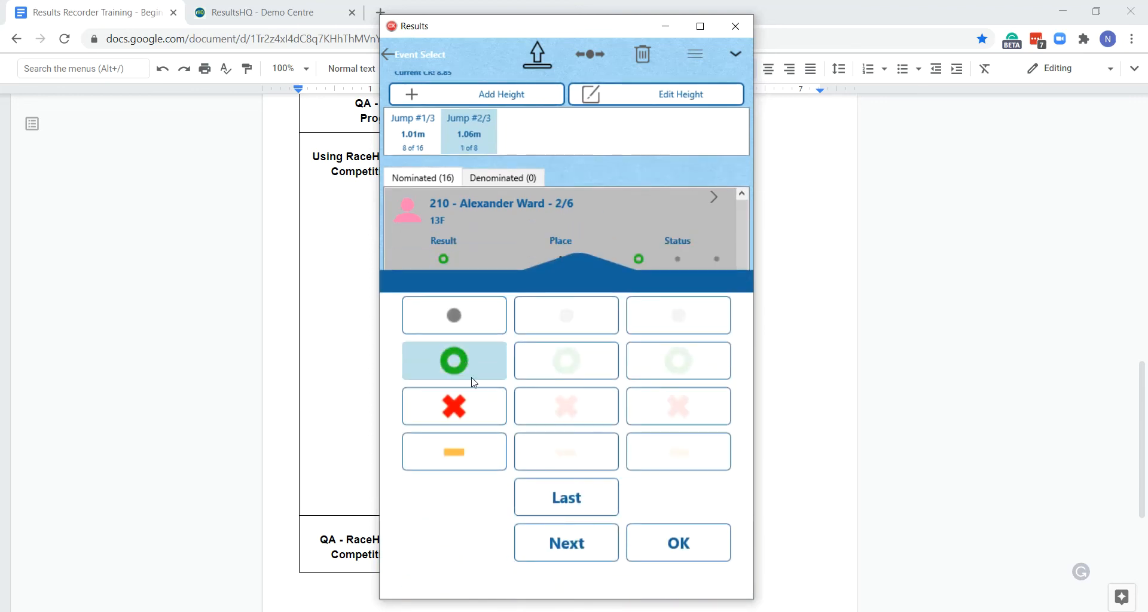
click(595, 543)
click(474, 396)
click(561, 361)
click(585, 555)
click(476, 413)
click(541, 408)
click(660, 363)
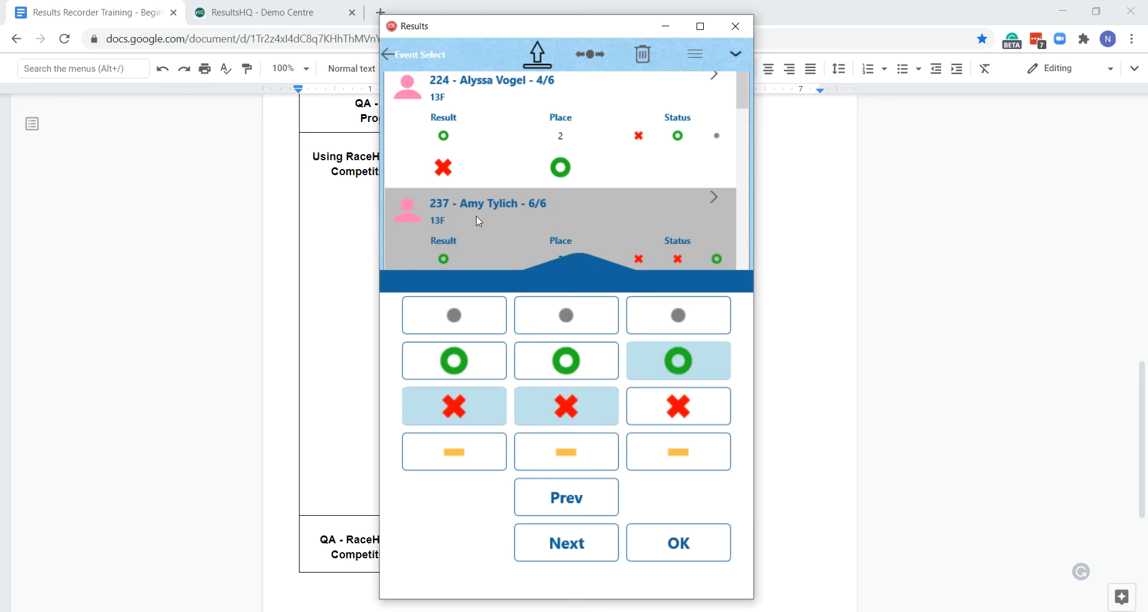
click(584, 543)
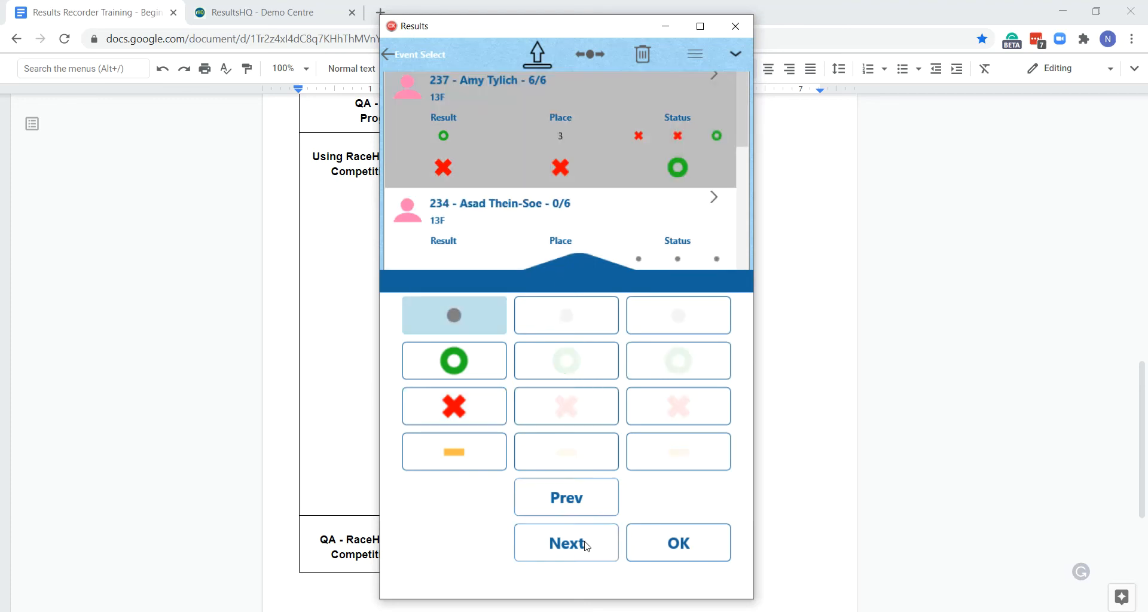
- Record XXO, XO and a first-attempt clearance for the next three athletes
click(487, 405)
click(554, 403)
click(657, 365)
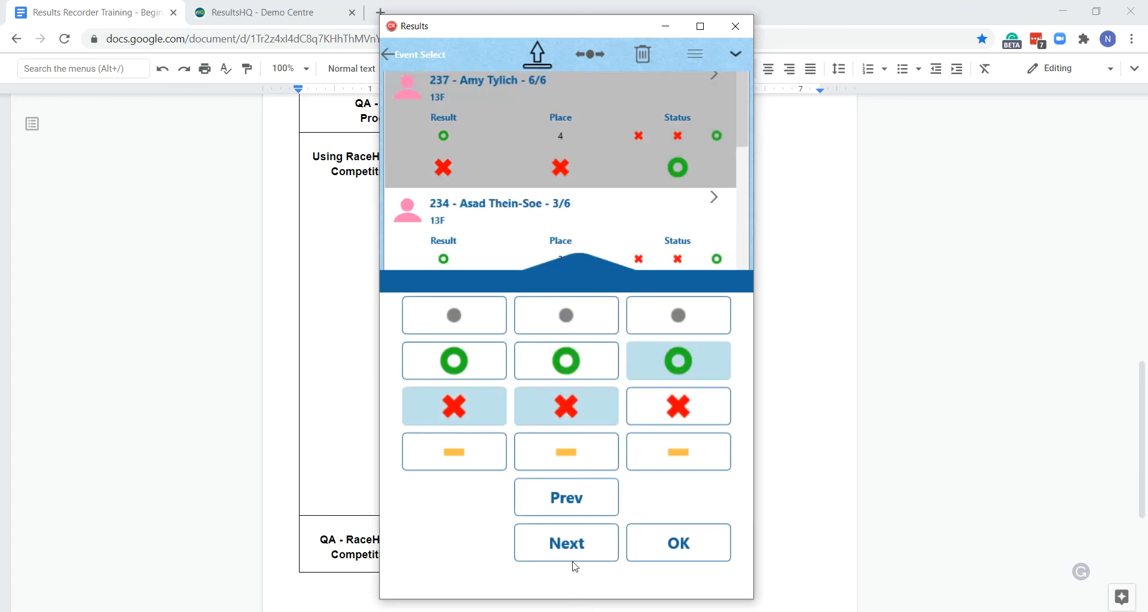
click(573, 561)
click(478, 410)
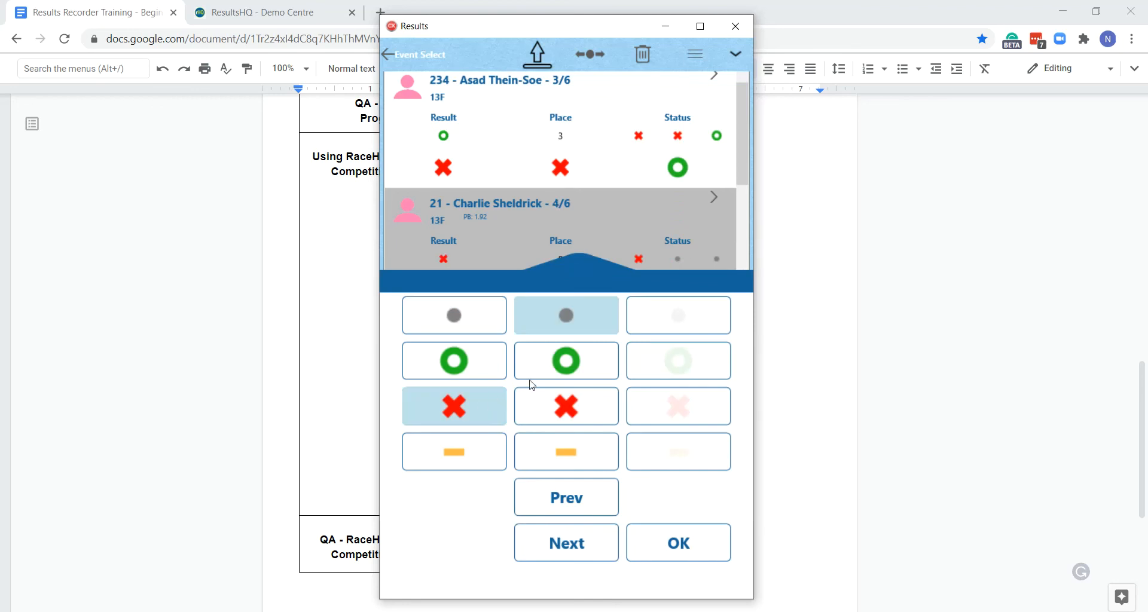
click(553, 372)
click(565, 553)
click(477, 362)
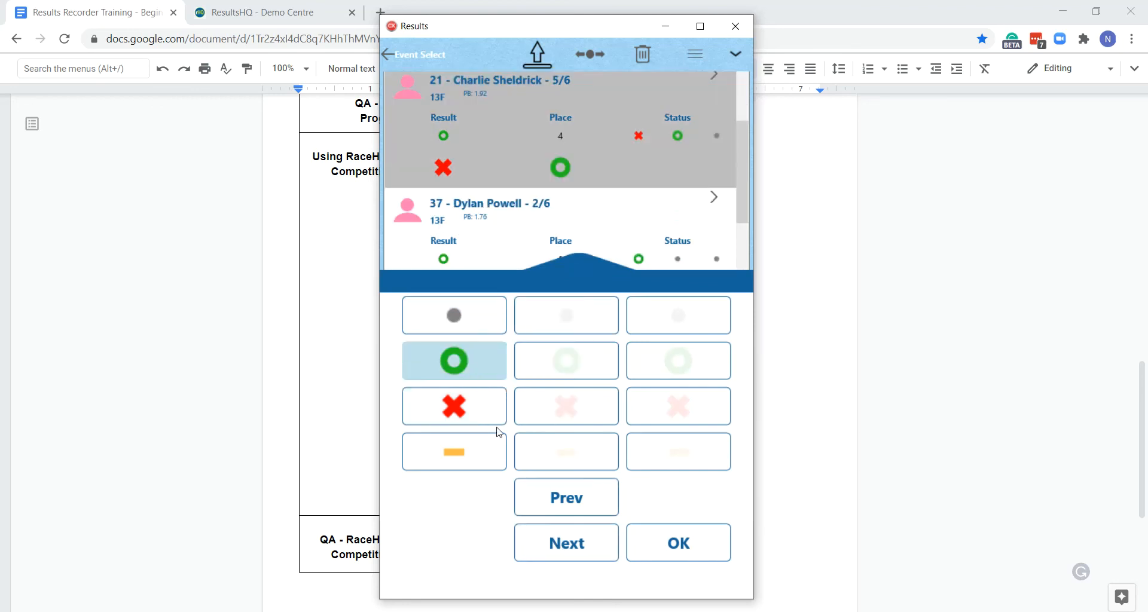
click(595, 541)
- Record XXX and XXO for the last two athletes, then return to the list
click(475, 413)
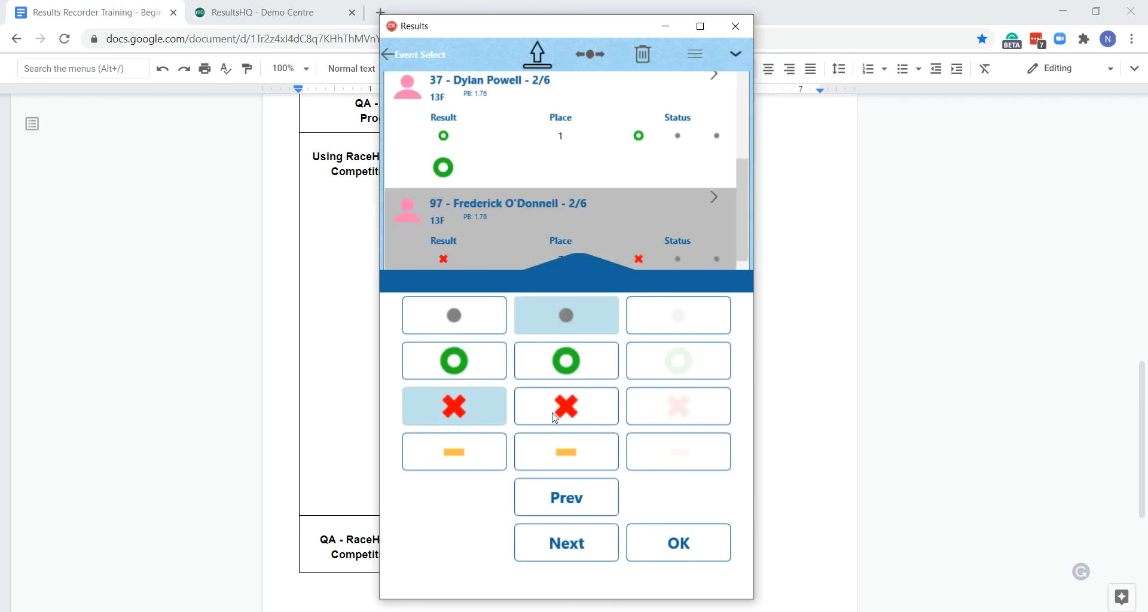
click(539, 420)
click(691, 408)
click(584, 545)
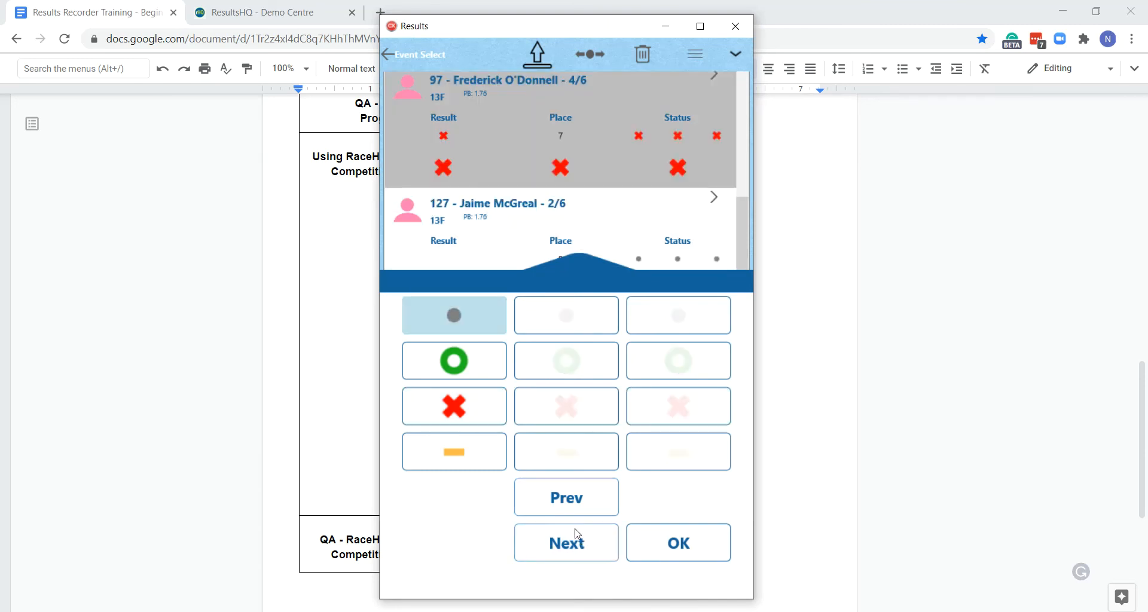
click(486, 405)
click(584, 402)
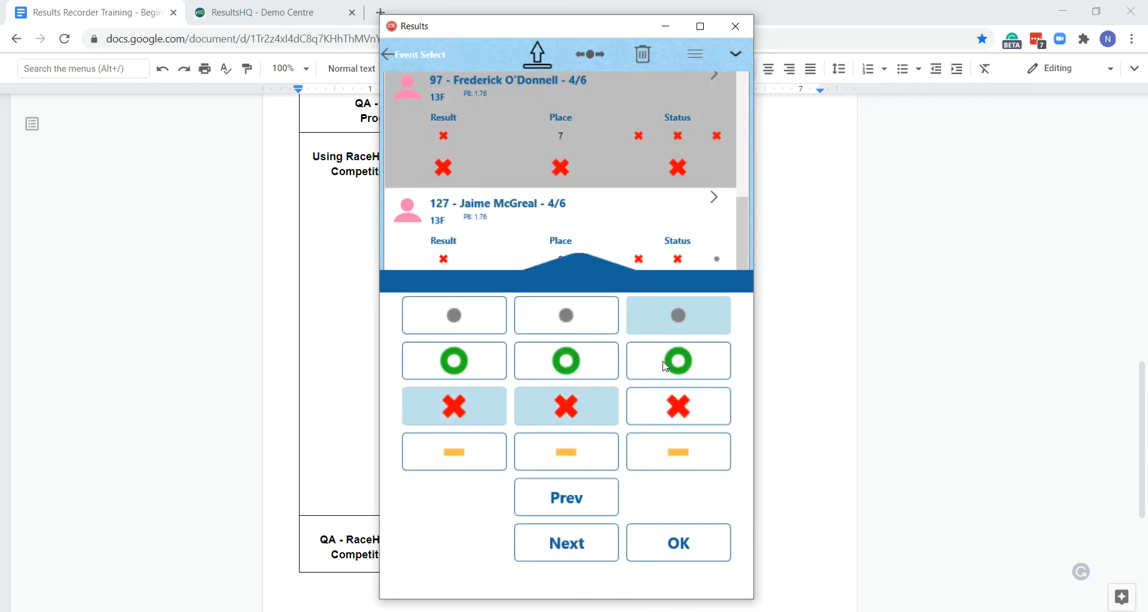
click(666, 366)
click(588, 554)
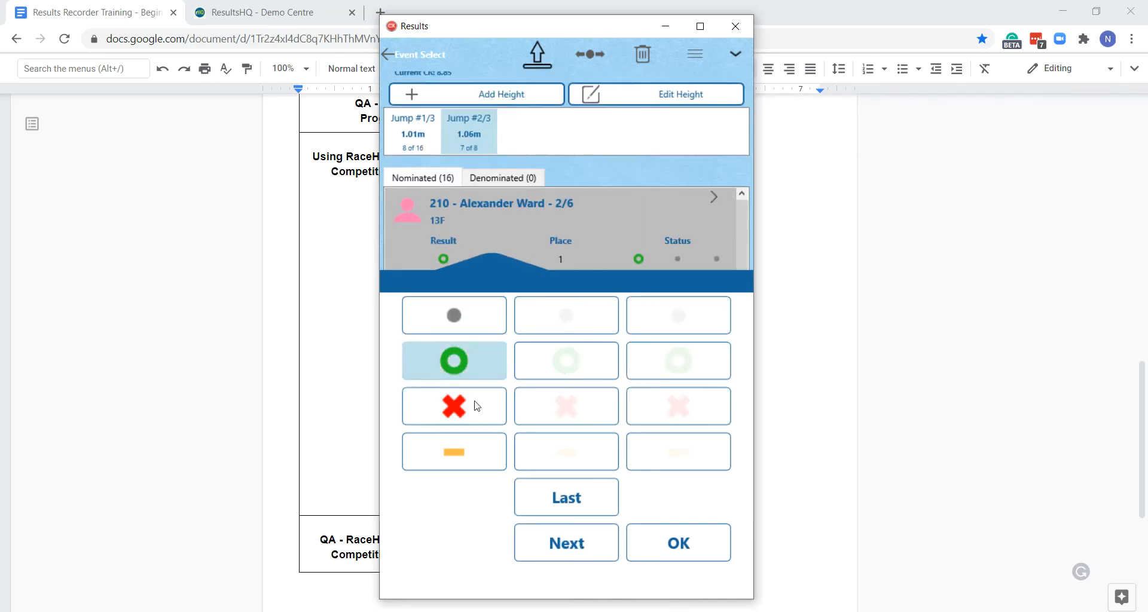
click(680, 555)
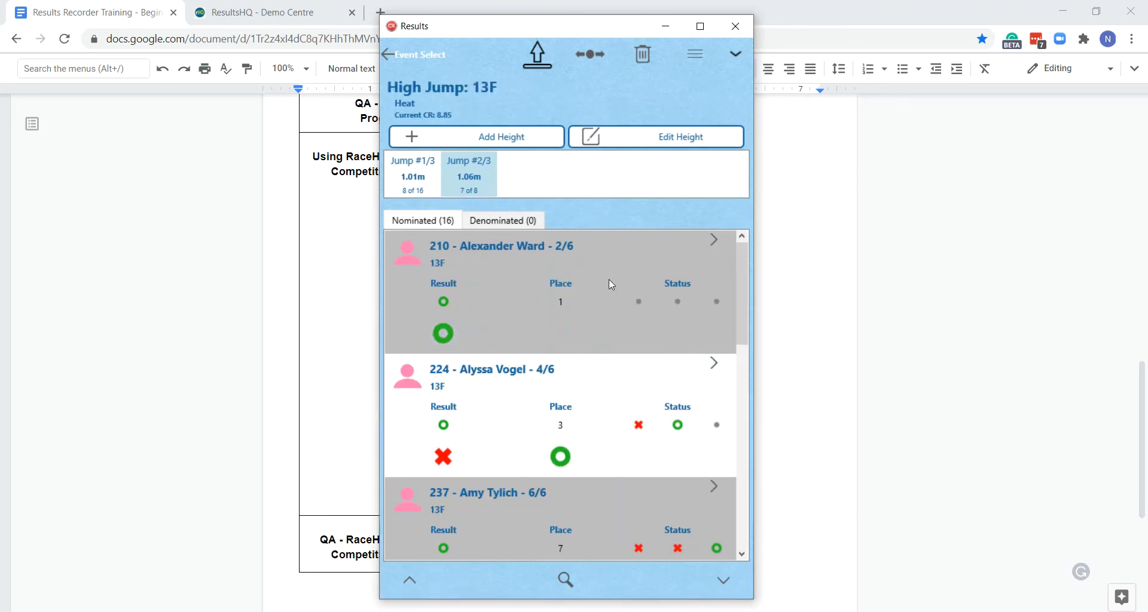
- Add a third High Jump 13F bar height of 1.12m
click(529, 140)
click(405, 303)
click(402, 306)
click(400, 308)
click(660, 558)
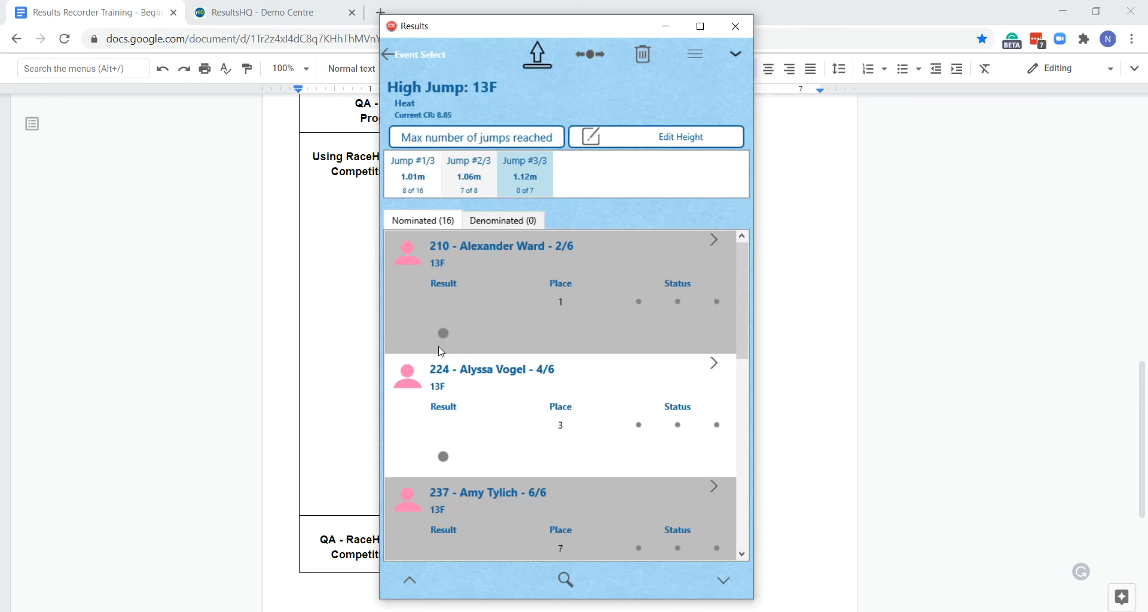
- Record a first-try clearance at 1.12m and three misses for the other athlete
click(444, 331)
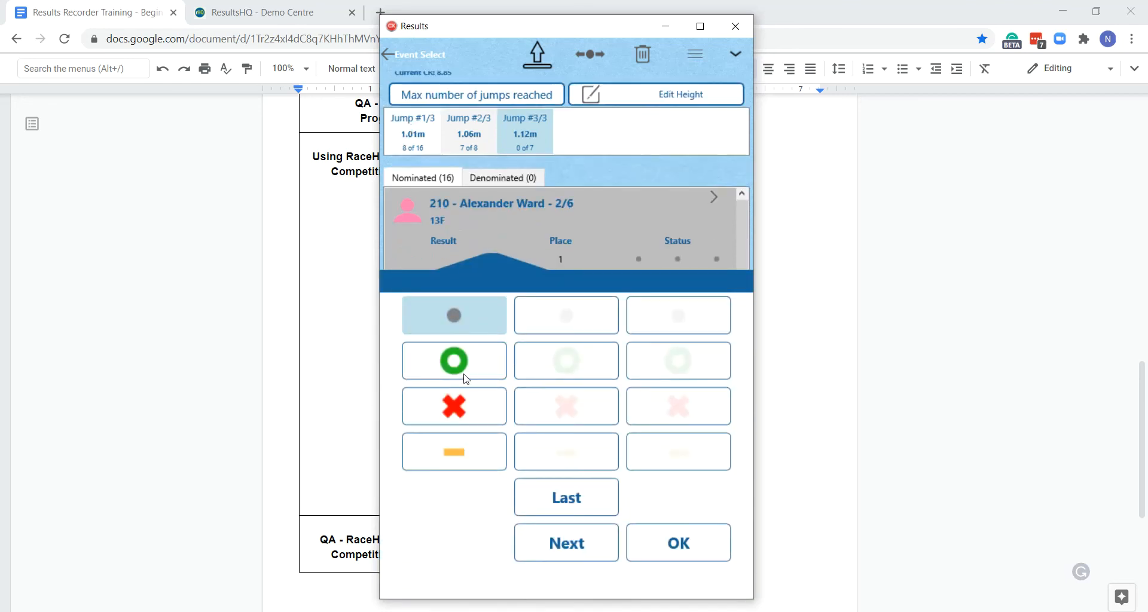
click(468, 367)
click(565, 543)
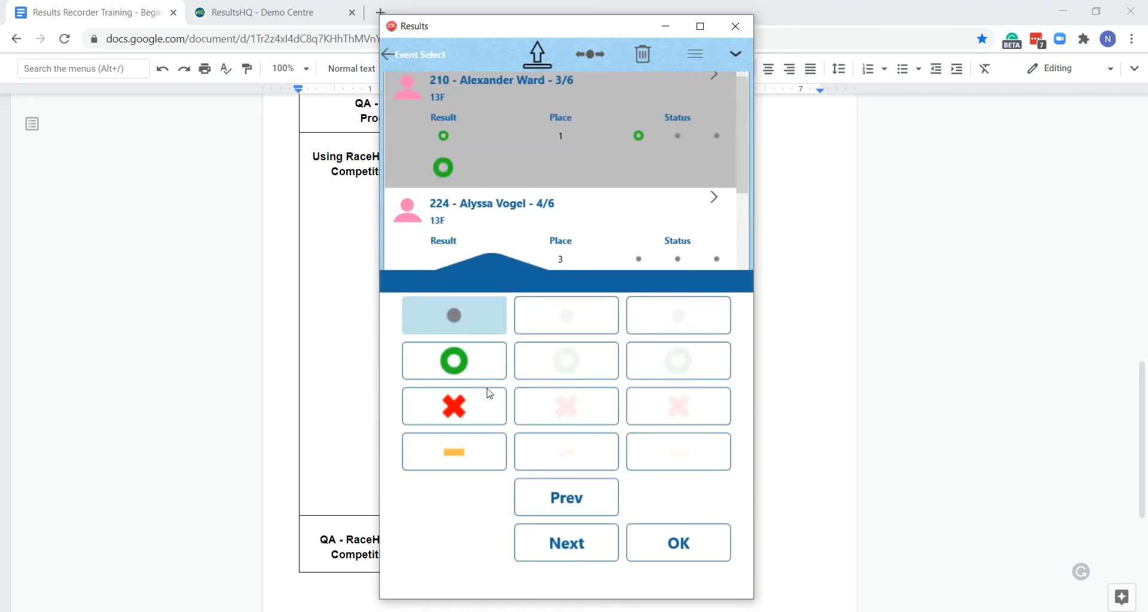
click(494, 418)
click(565, 412)
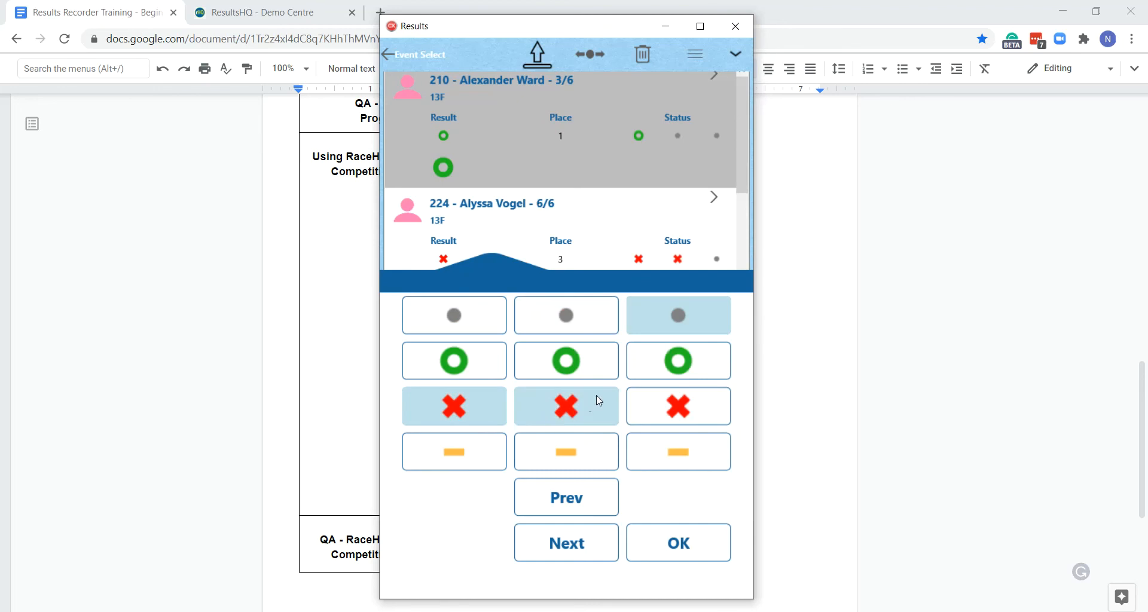
click(676, 373)
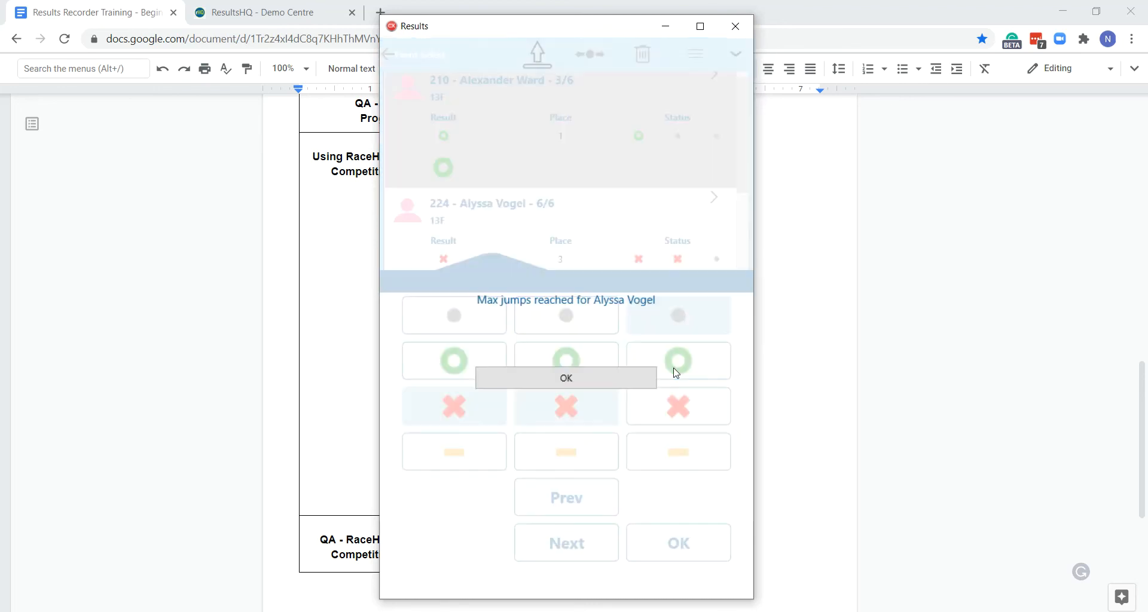
click(589, 386)
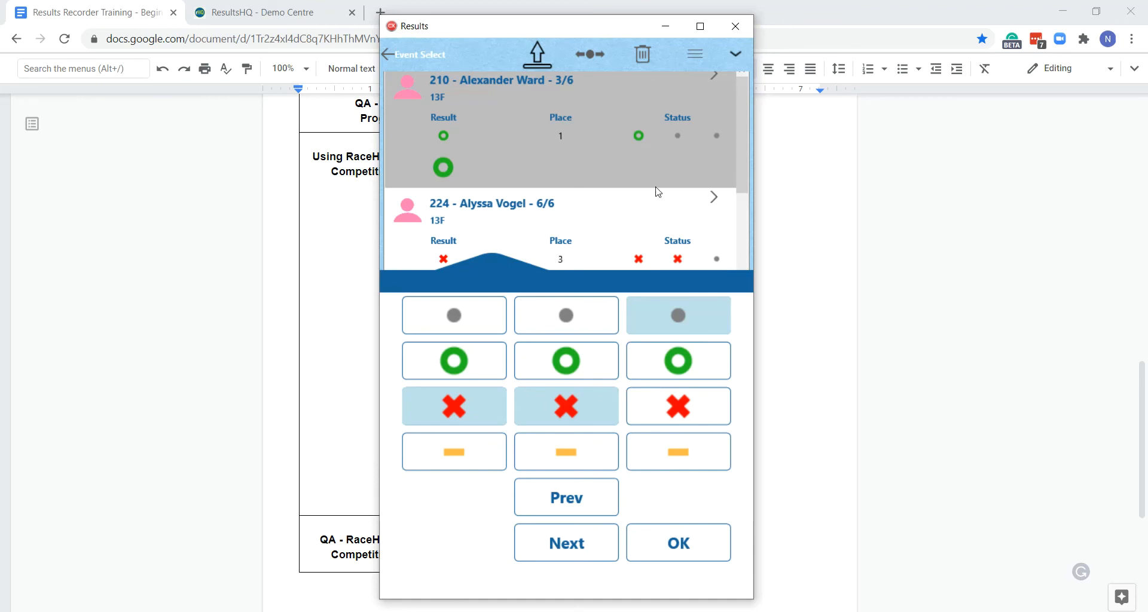
click(602, 543)
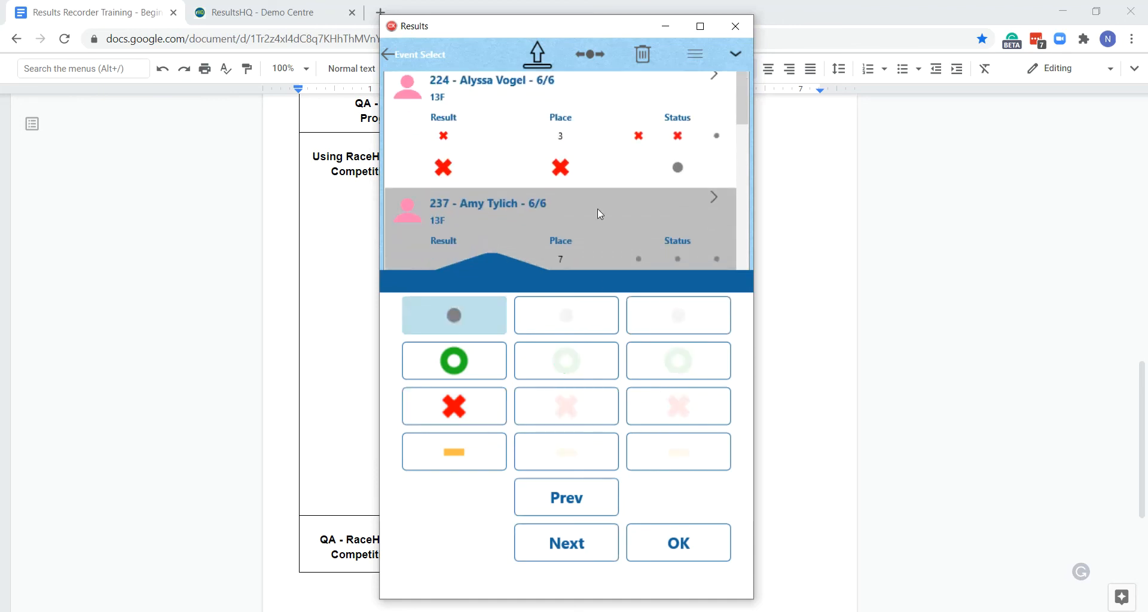
click(671, 541)
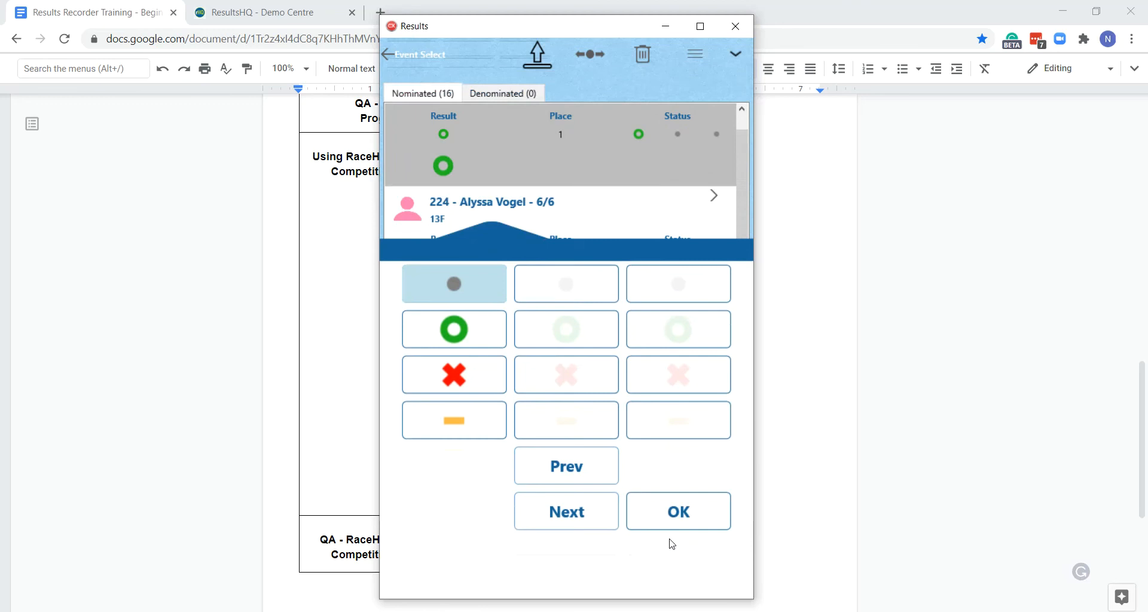
- Upload the High Jump 13F results and bring the ResultsHQ browser window forward
click(539, 59)
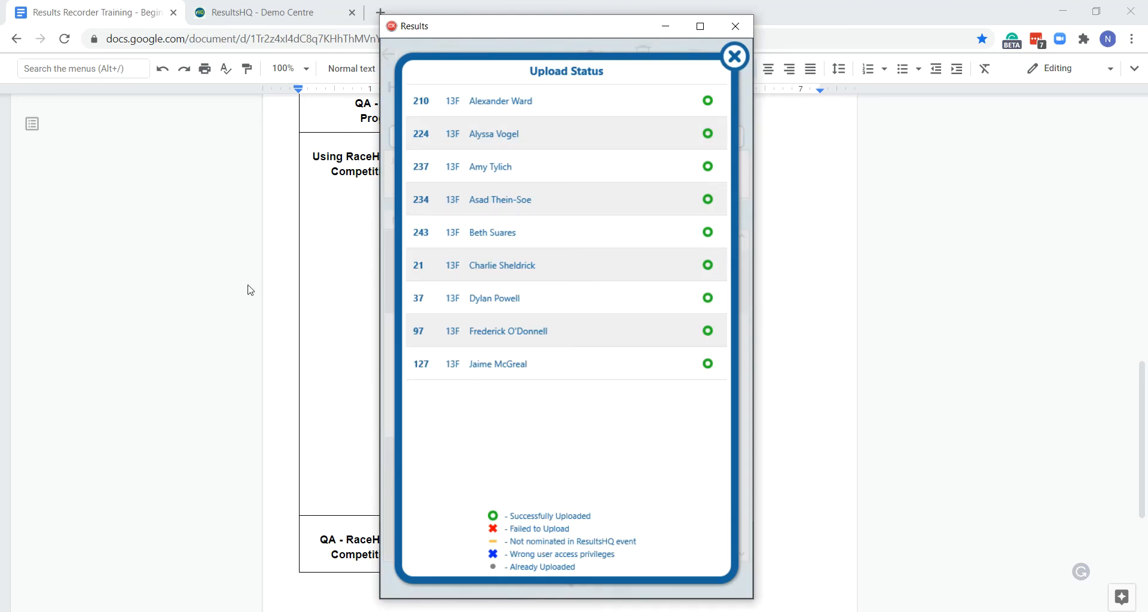
click(199, 271)
- View the 24 Jul 2020 High Jump 13F results sorted by position, then return to CompetitionHQ
click(263, 12)
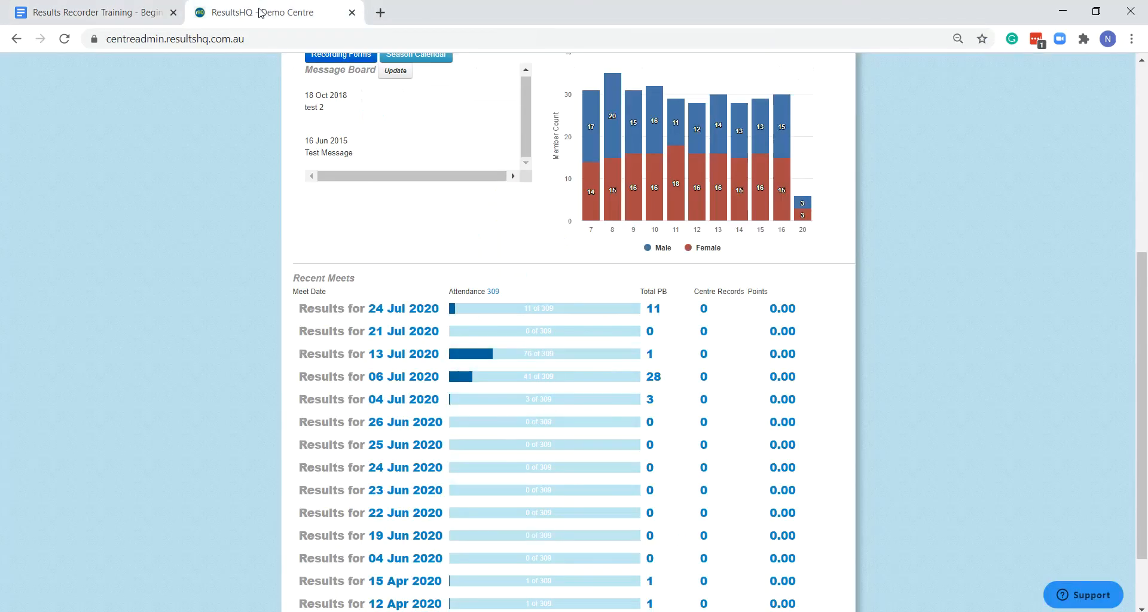
click(402, 308)
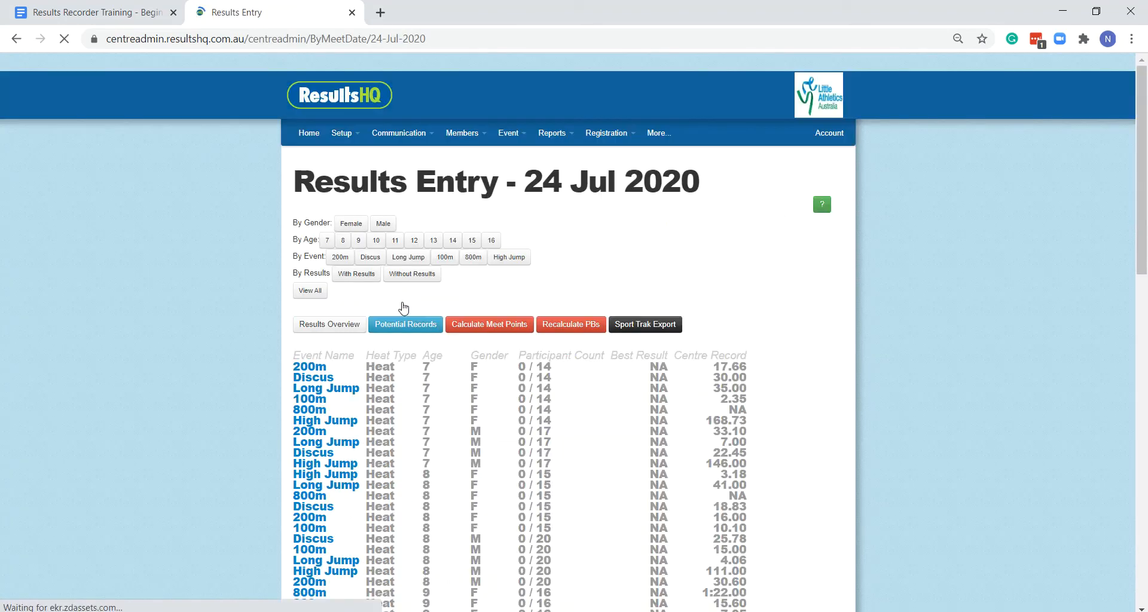
click(359, 275)
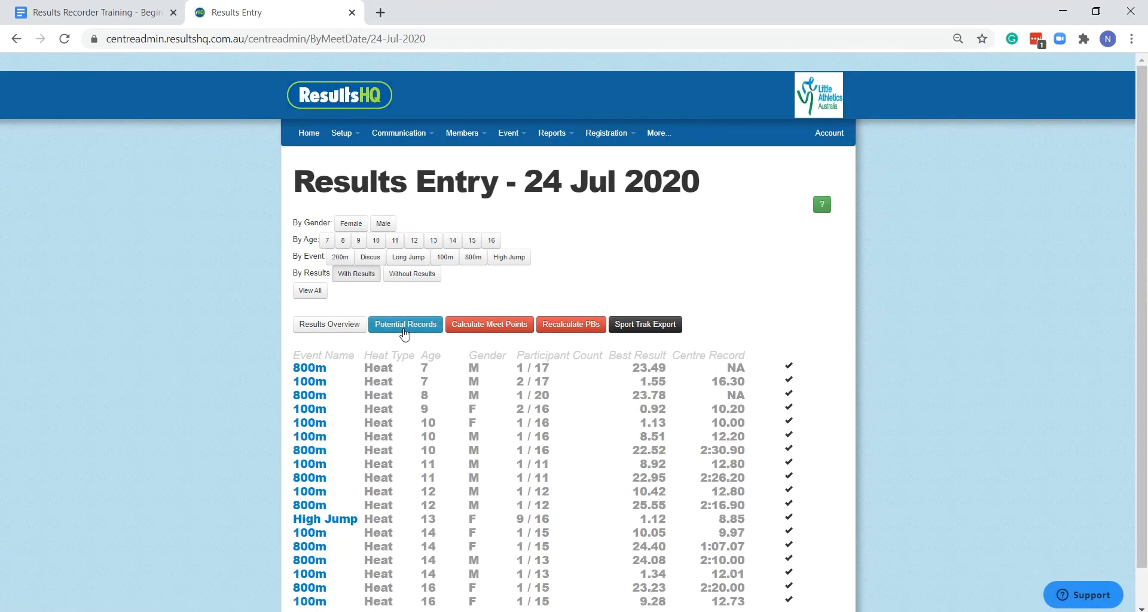
click(343, 358)
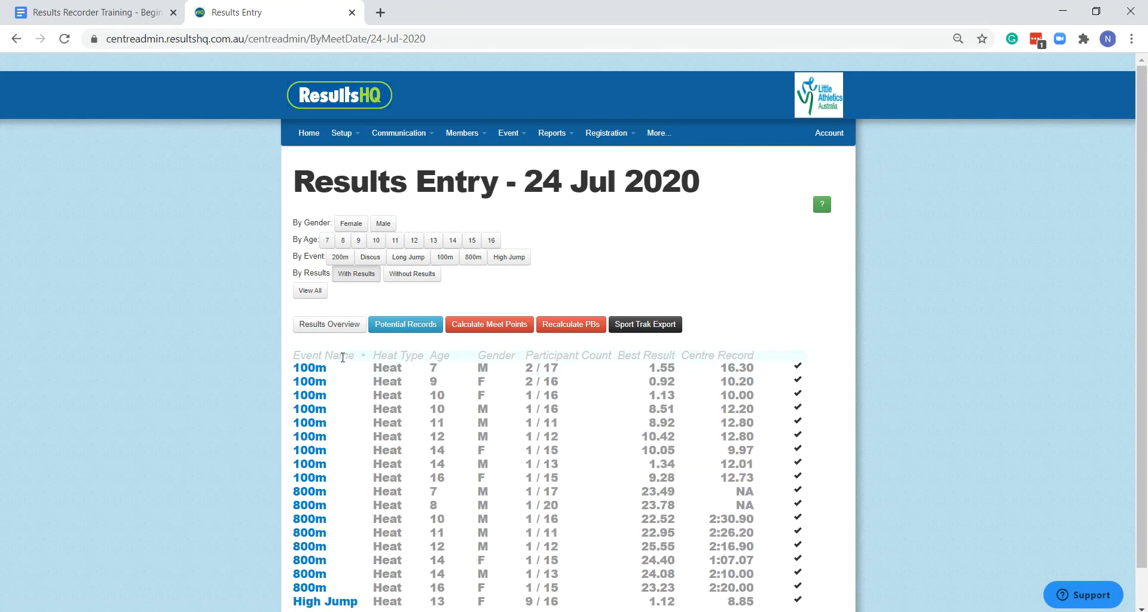
scroll(343, 362, down, 1)
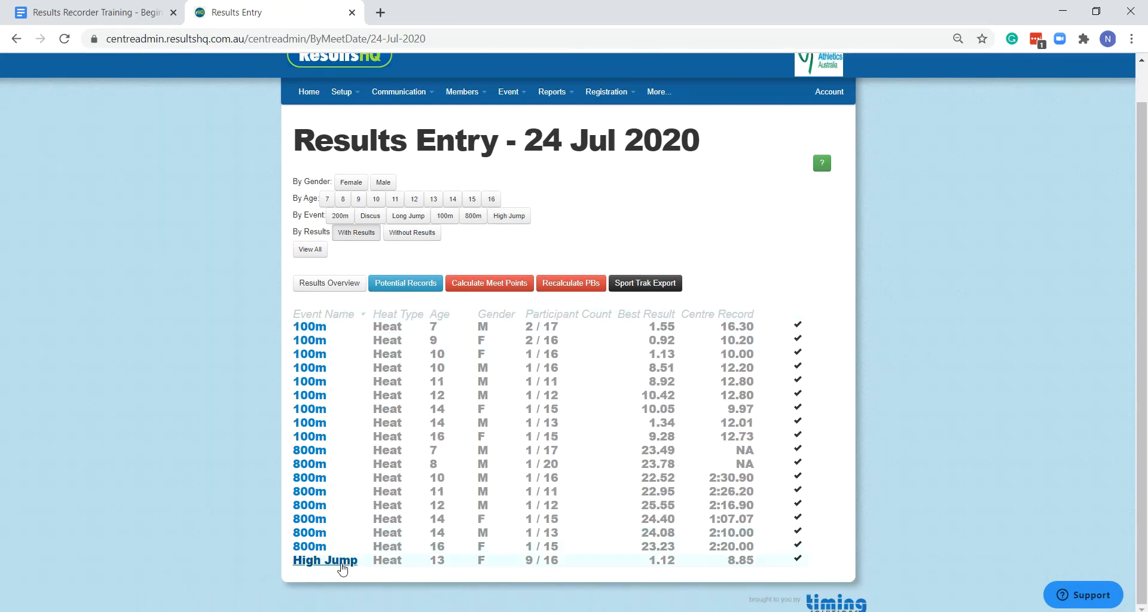
click(336, 562)
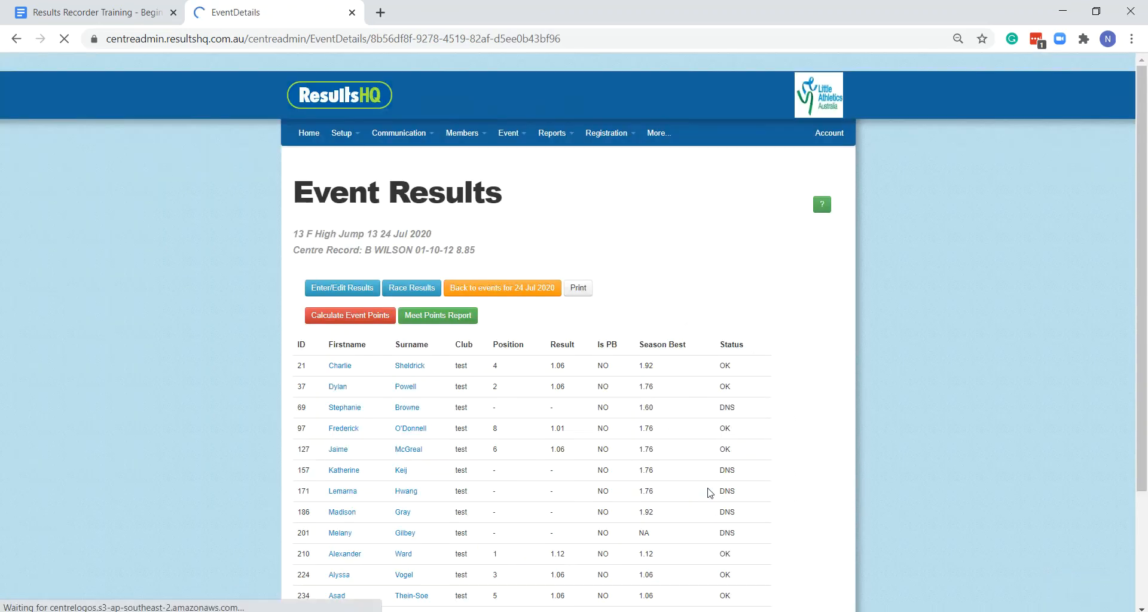
scroll(707, 491, down, 1)
click(495, 258)
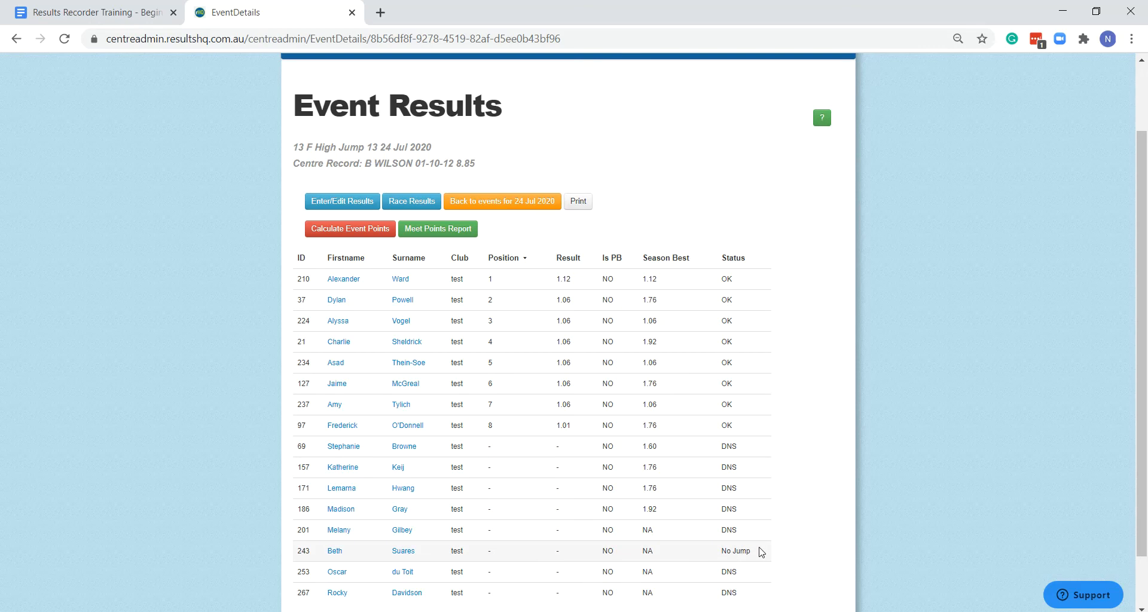
scroll(771, 551, down, 2)
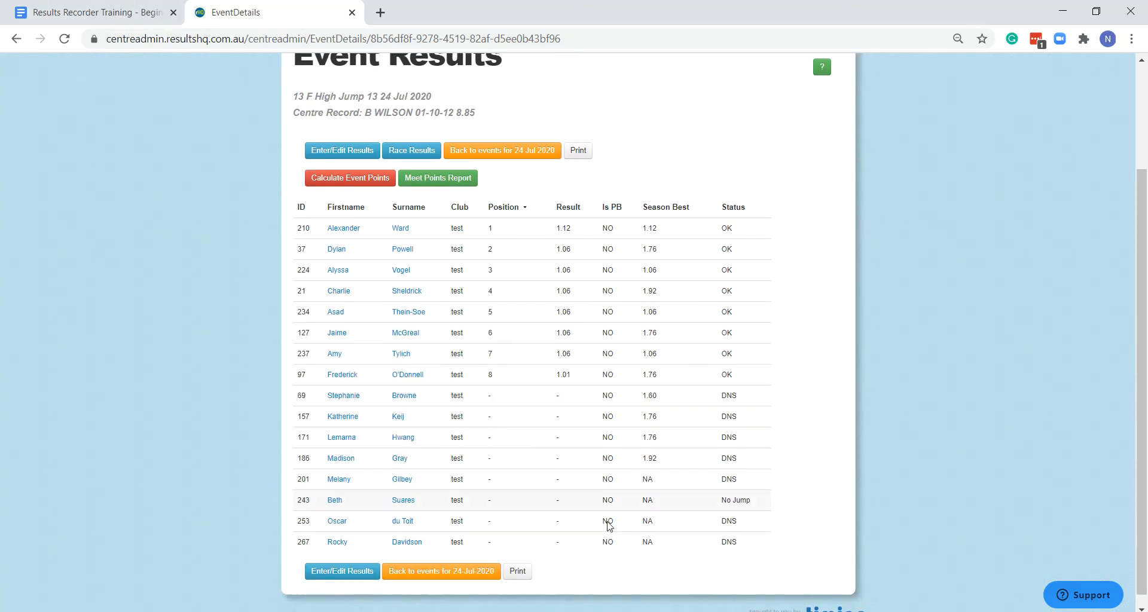
key(alt+Tab)
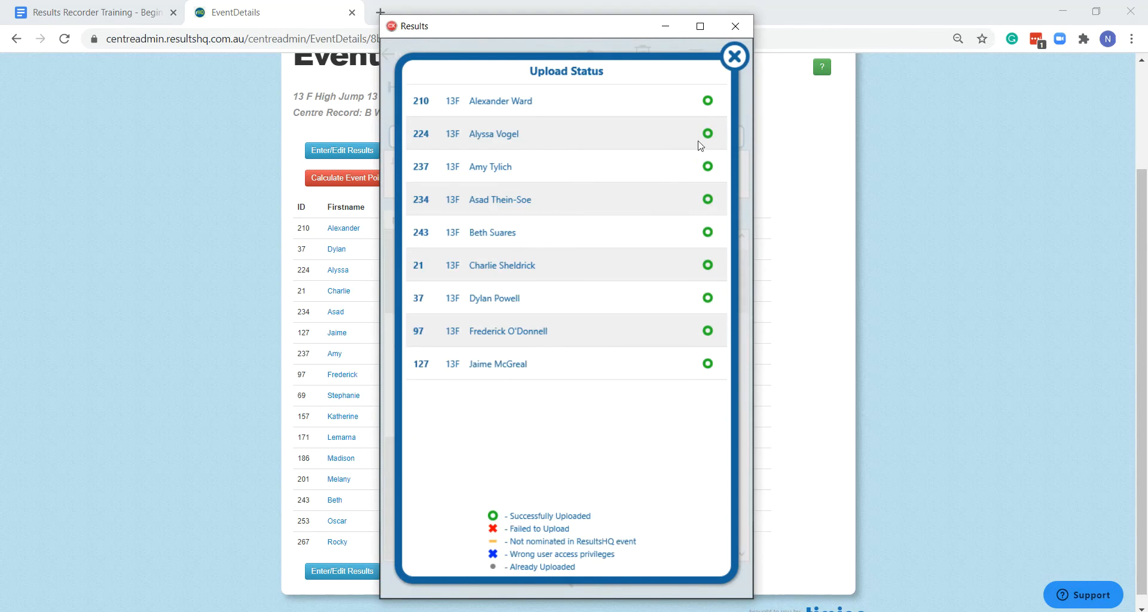
- Close the upload status, deselect High Jump 13F, and open the Long Jump 7F heat
click(738, 57)
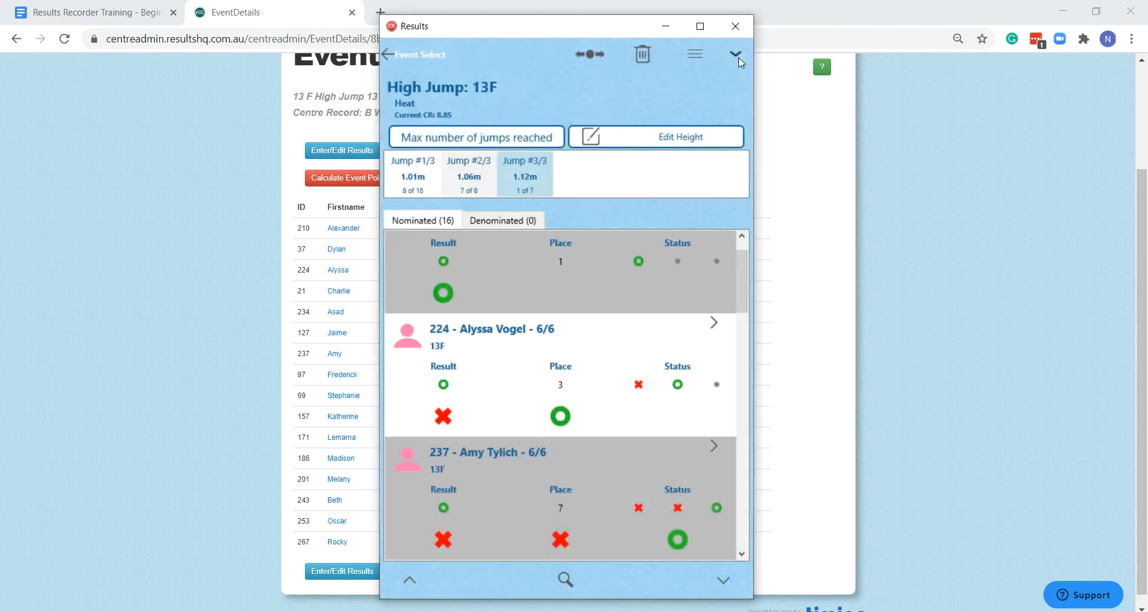
click(420, 58)
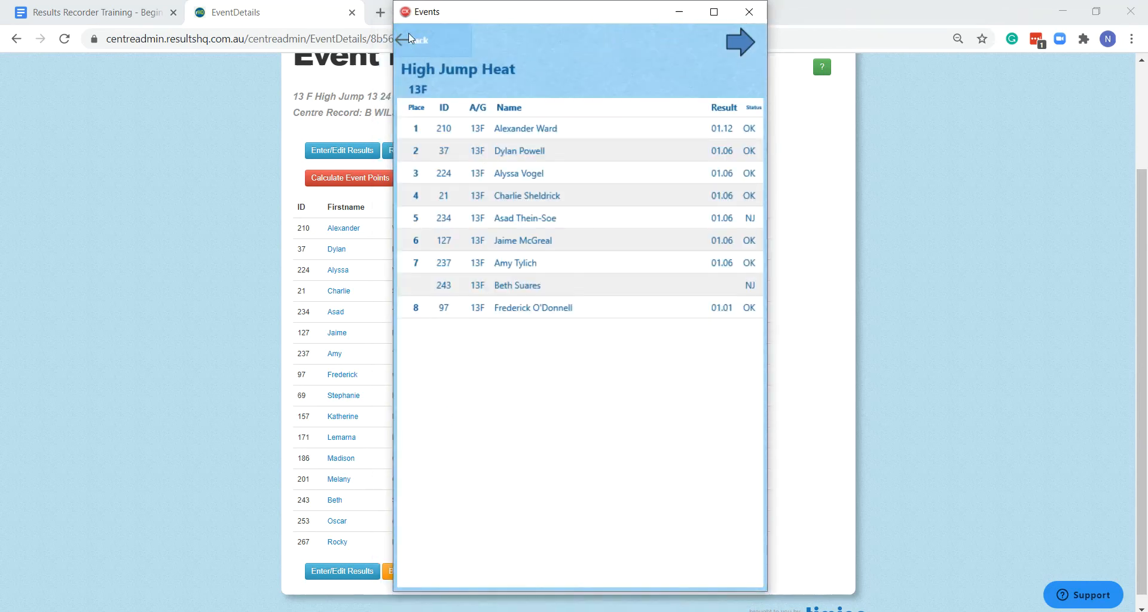
click(413, 36)
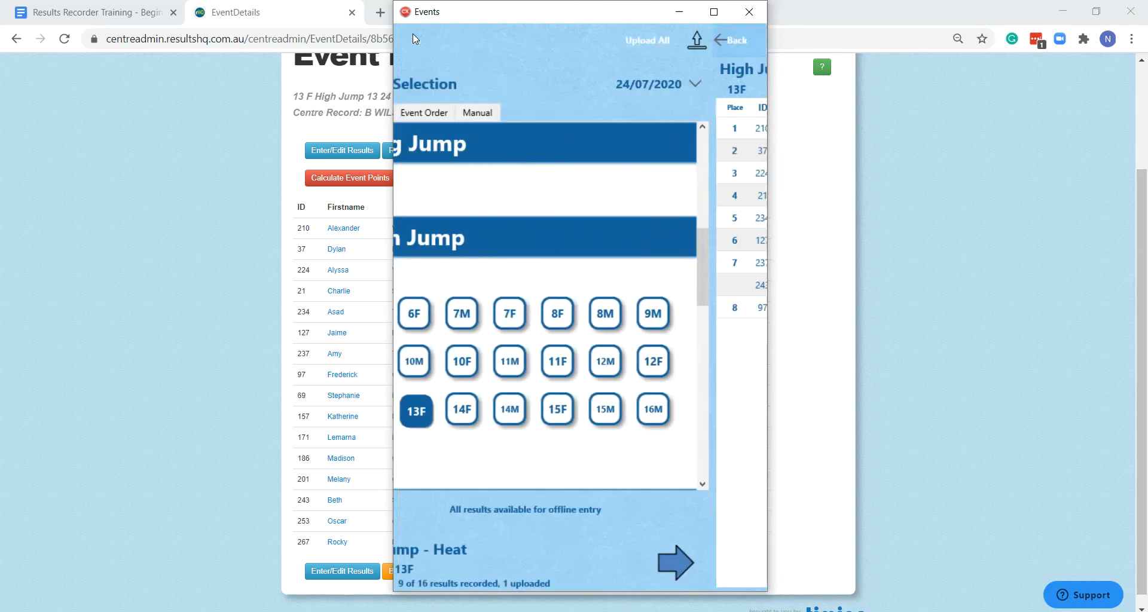
click(475, 412)
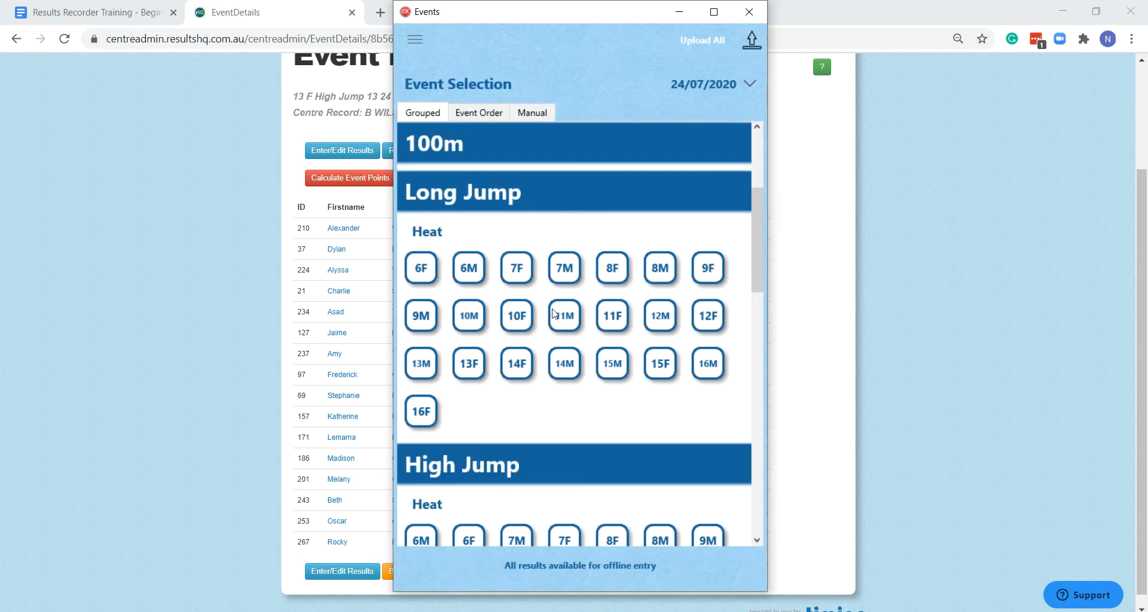
click(524, 271)
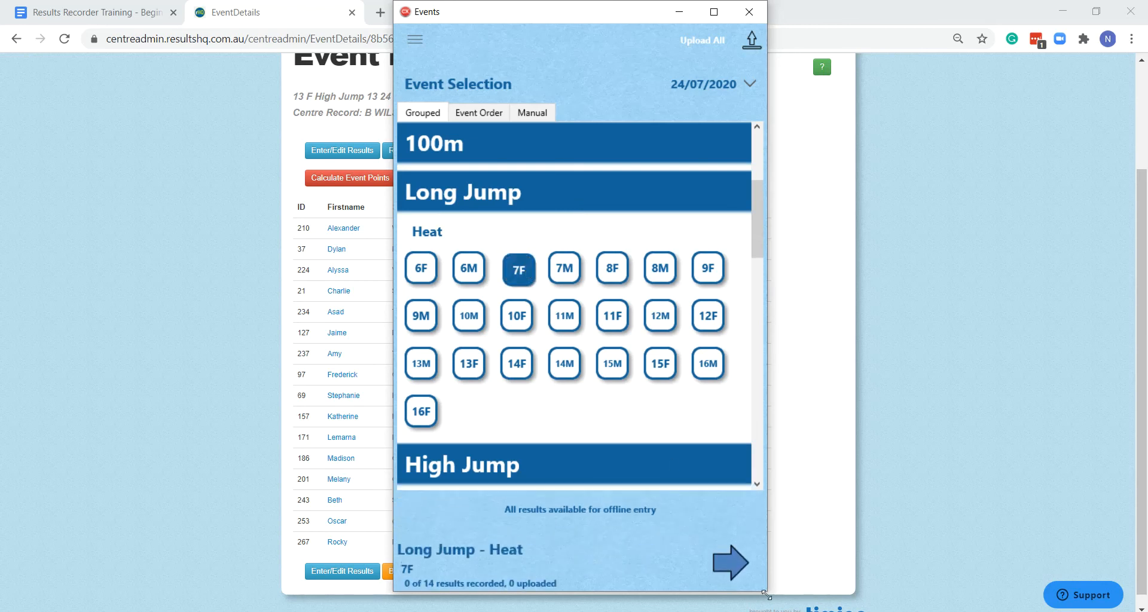
click(734, 562)
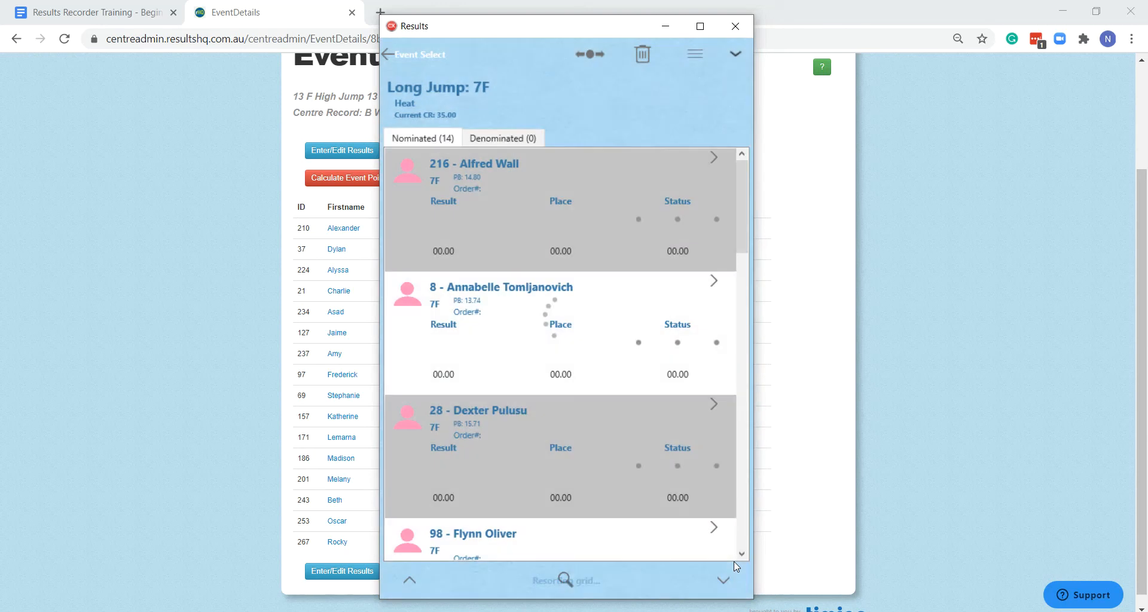
- Enter a 14.9 distance for the first Long Jump 7F athlete
click(442, 252)
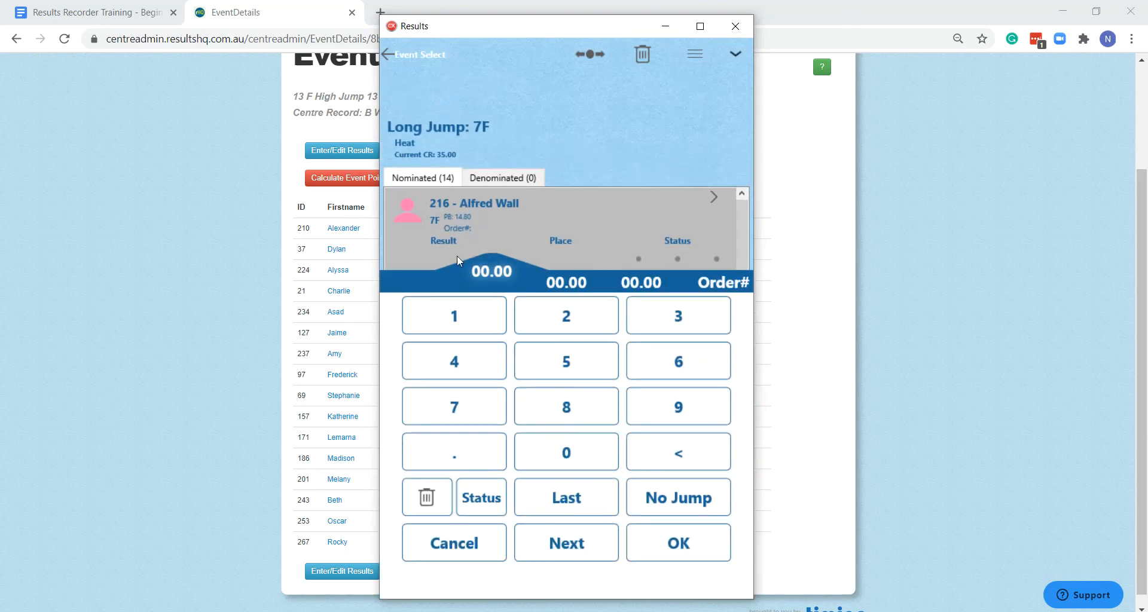
click(457, 323)
click(467, 361)
click(476, 469)
click(679, 410)
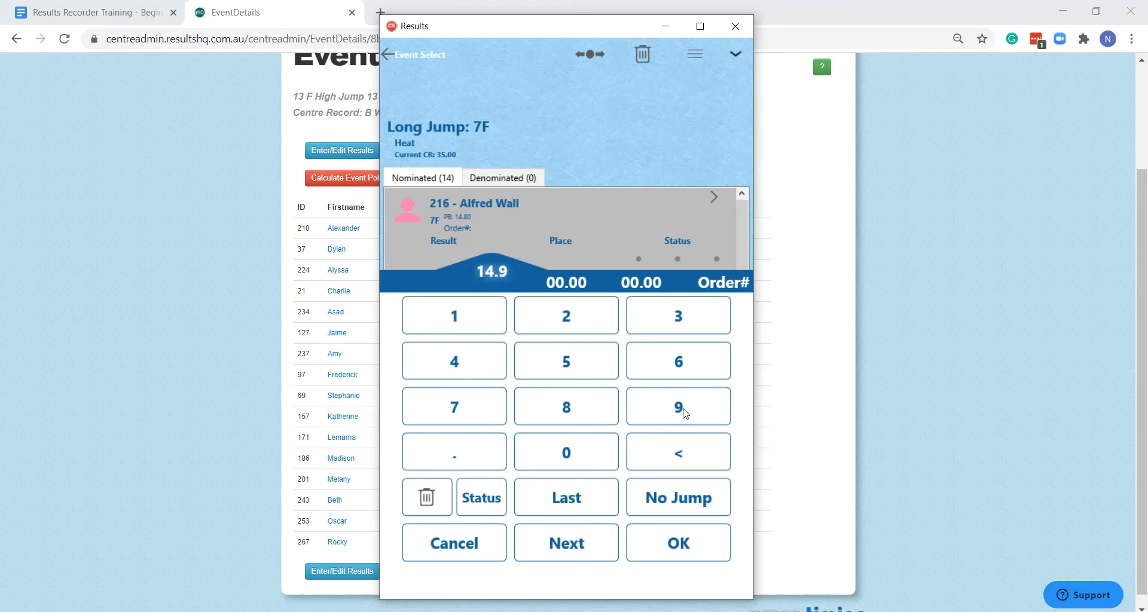
click(572, 549)
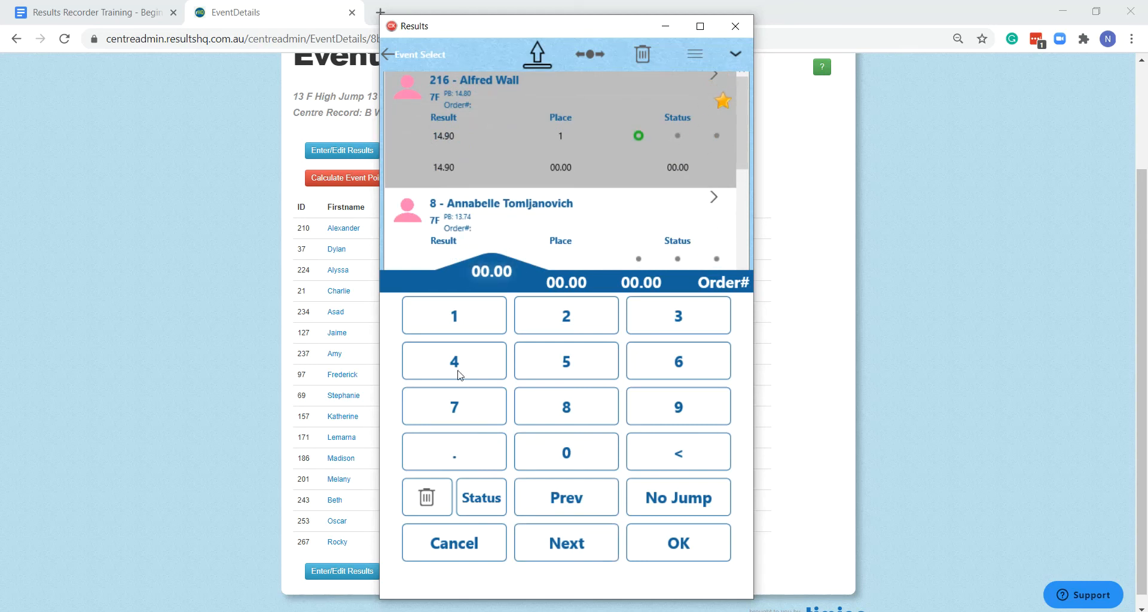
- Enter 13.5 for the second athlete, then reopen and confirm the result
click(457, 323)
click(667, 317)
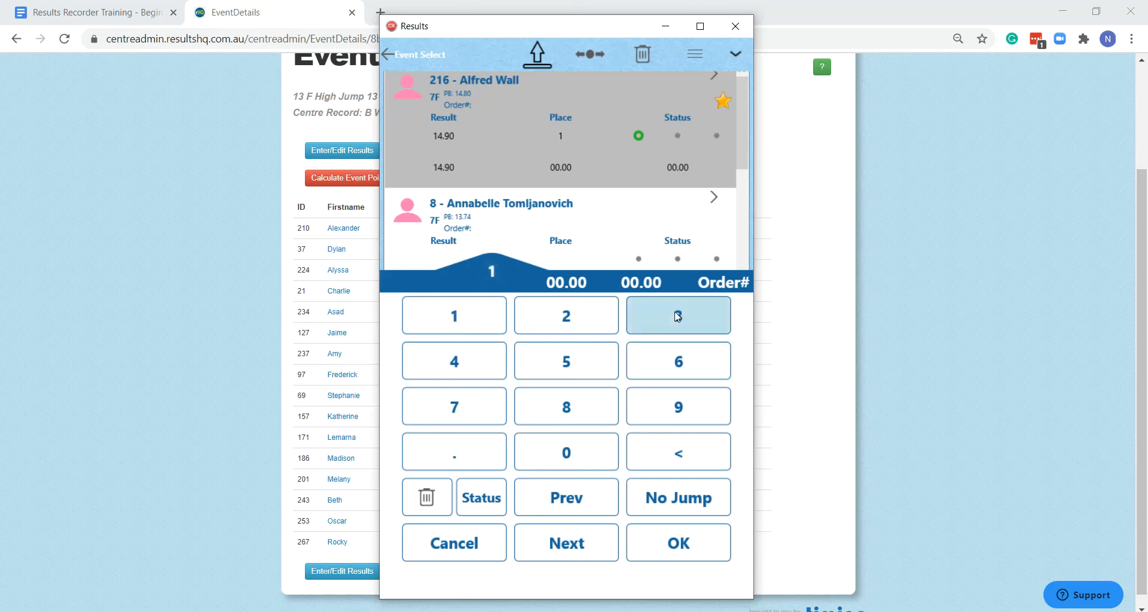
click(489, 442)
click(577, 363)
click(577, 547)
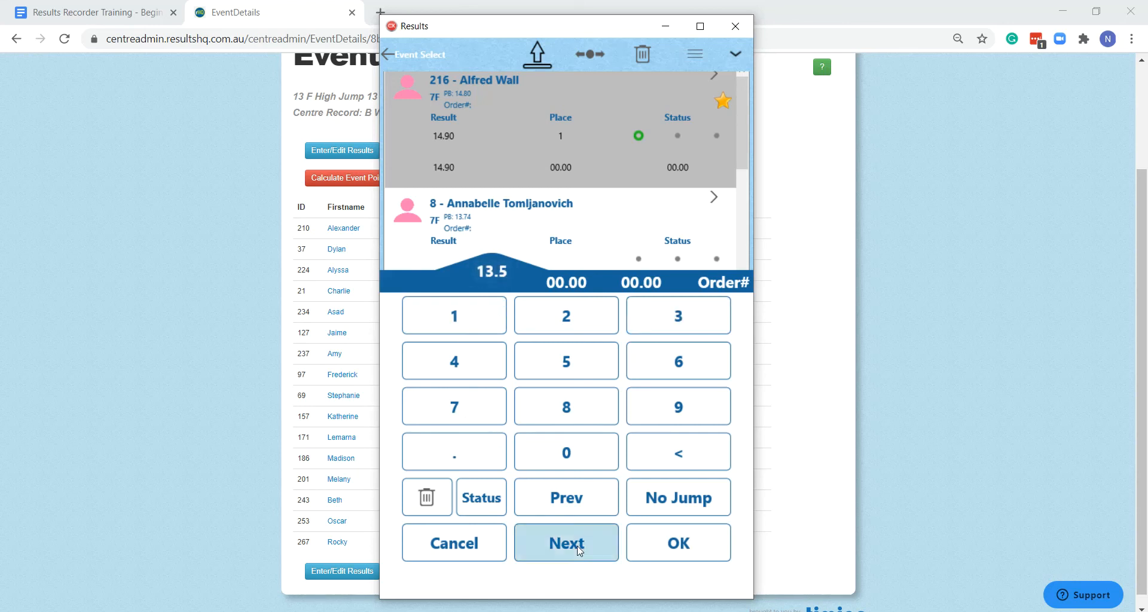
click(703, 546)
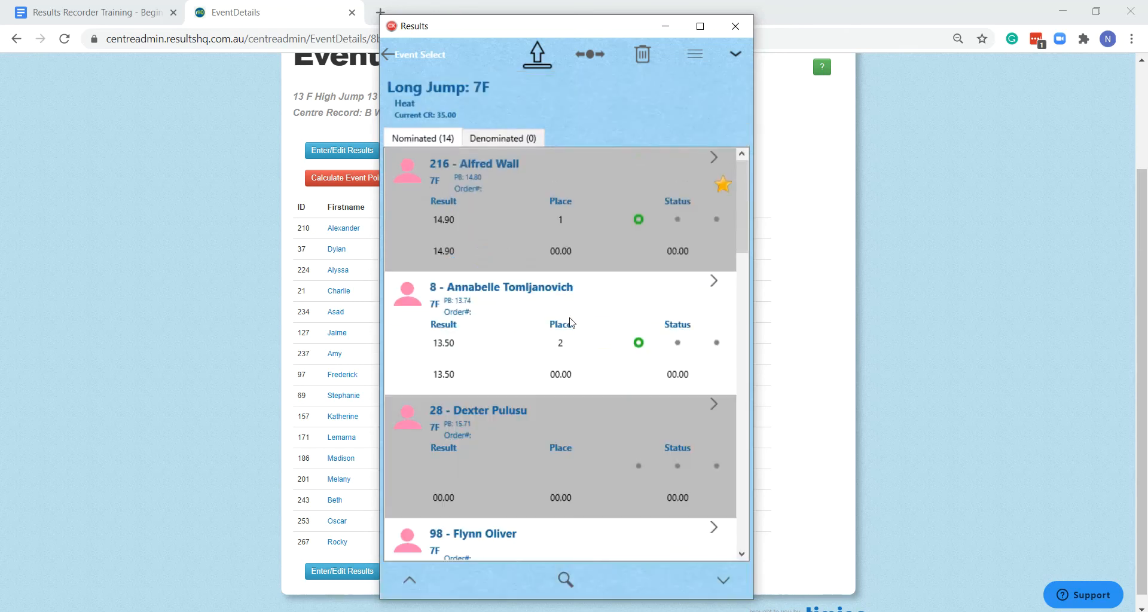
click(444, 374)
click(578, 278)
click(650, 281)
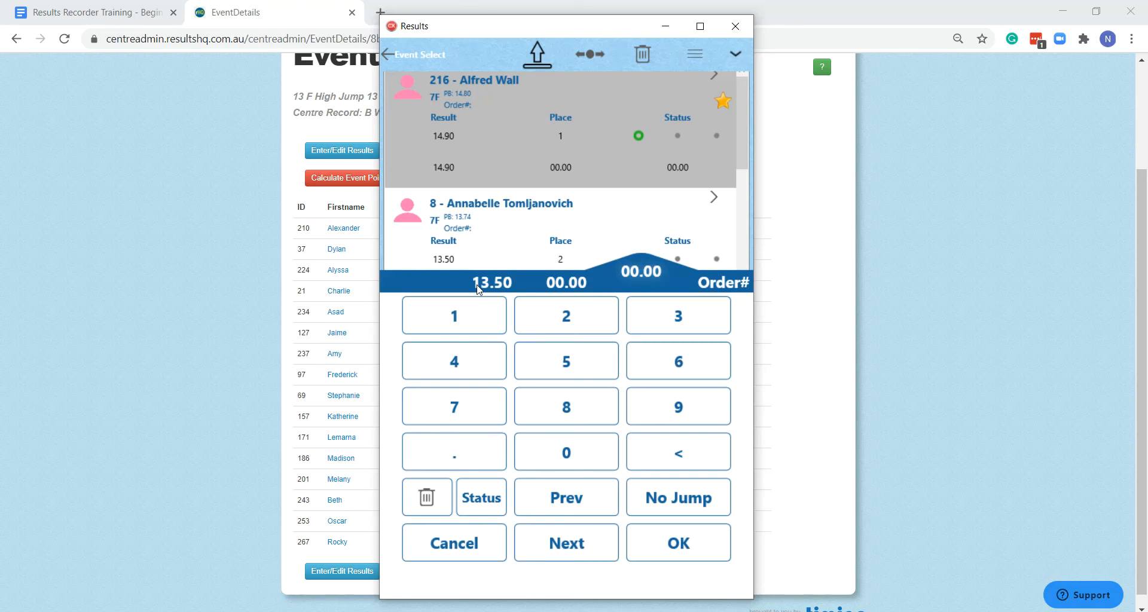
click(676, 547)
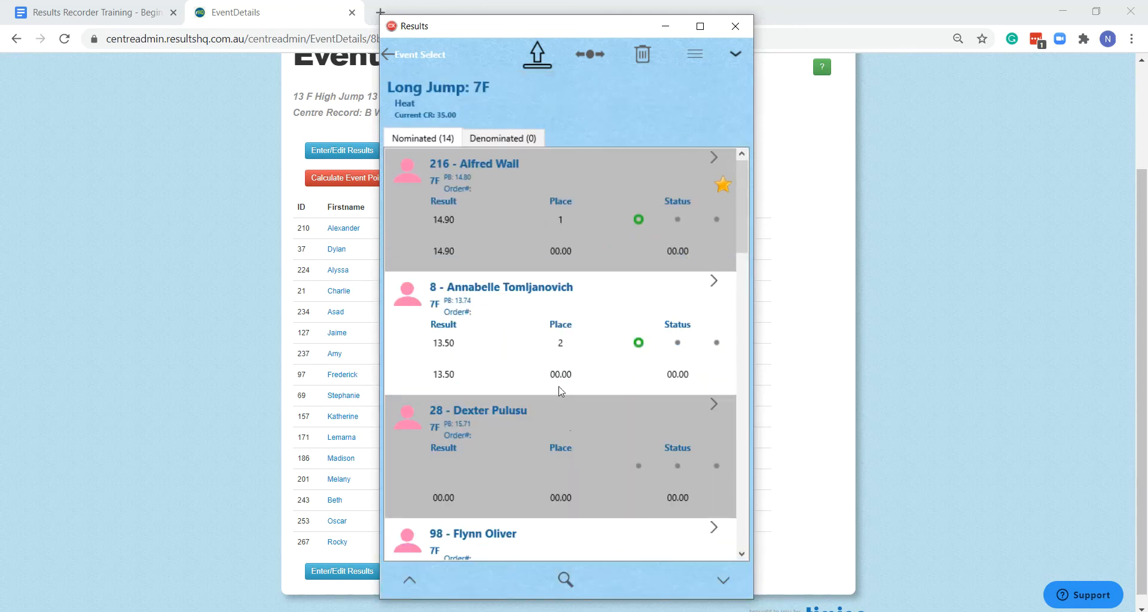
- Denominate five absent athletes from the Long Jump 7F nominated list
click(714, 403)
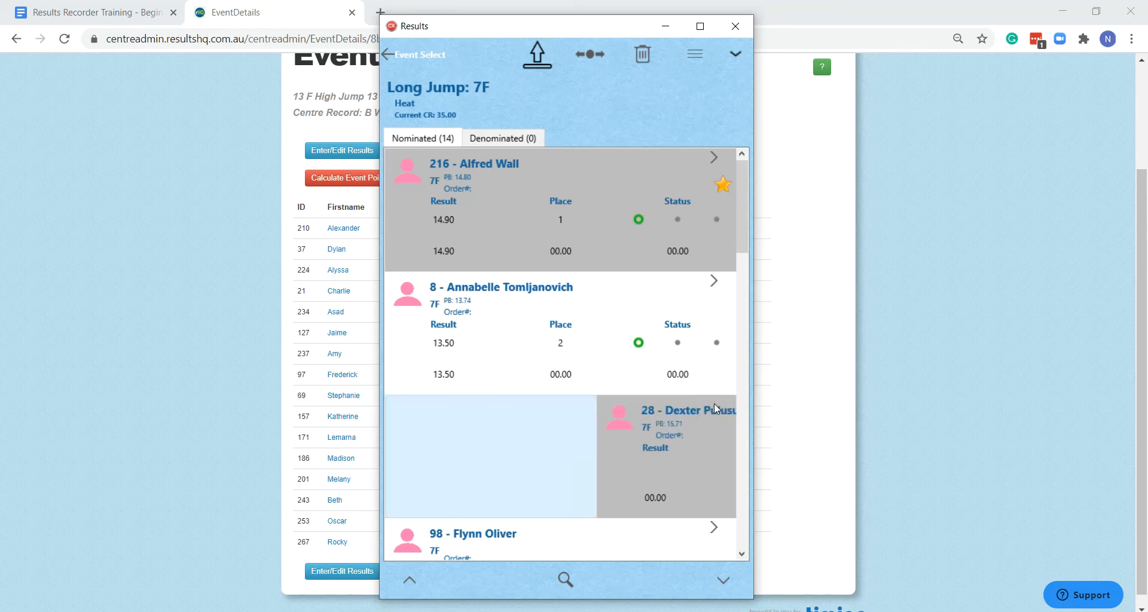
click(714, 404)
click(714, 404)
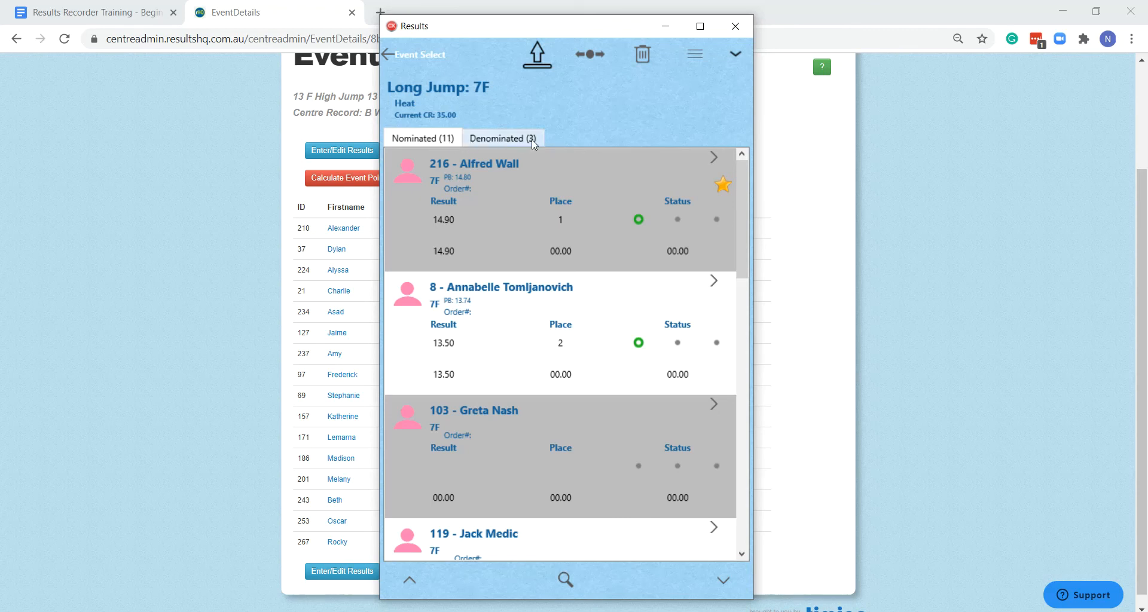
click(715, 404)
click(714, 404)
- Denominate three more absent athletes, leaving six nominated, and upload the Long Jump 7F results
scroll(716, 405, down, 5)
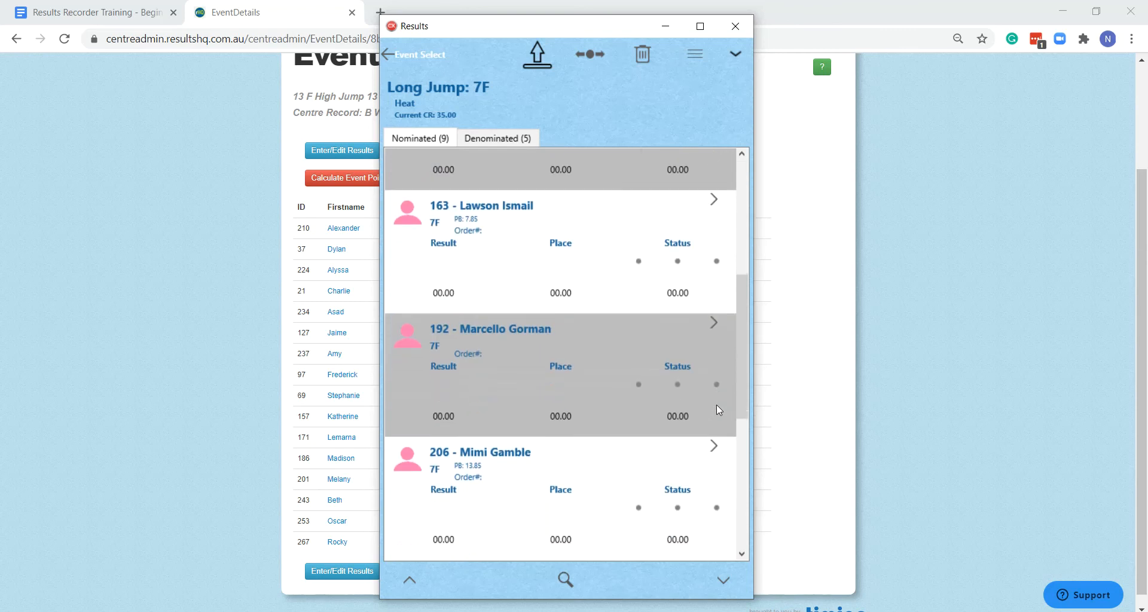
click(721, 453)
click(722, 453)
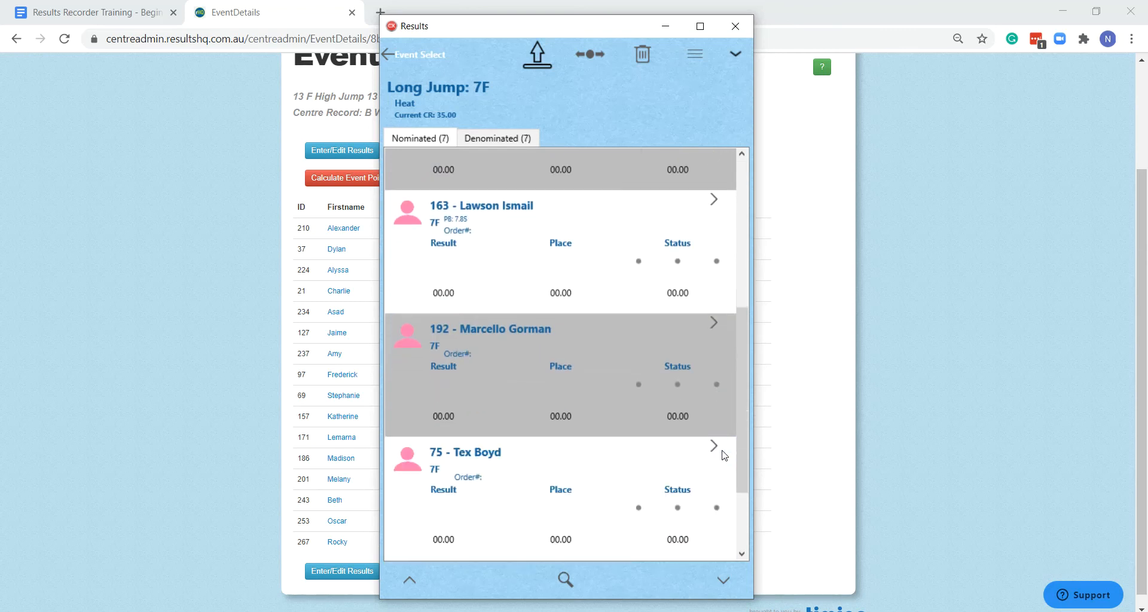
click(718, 454)
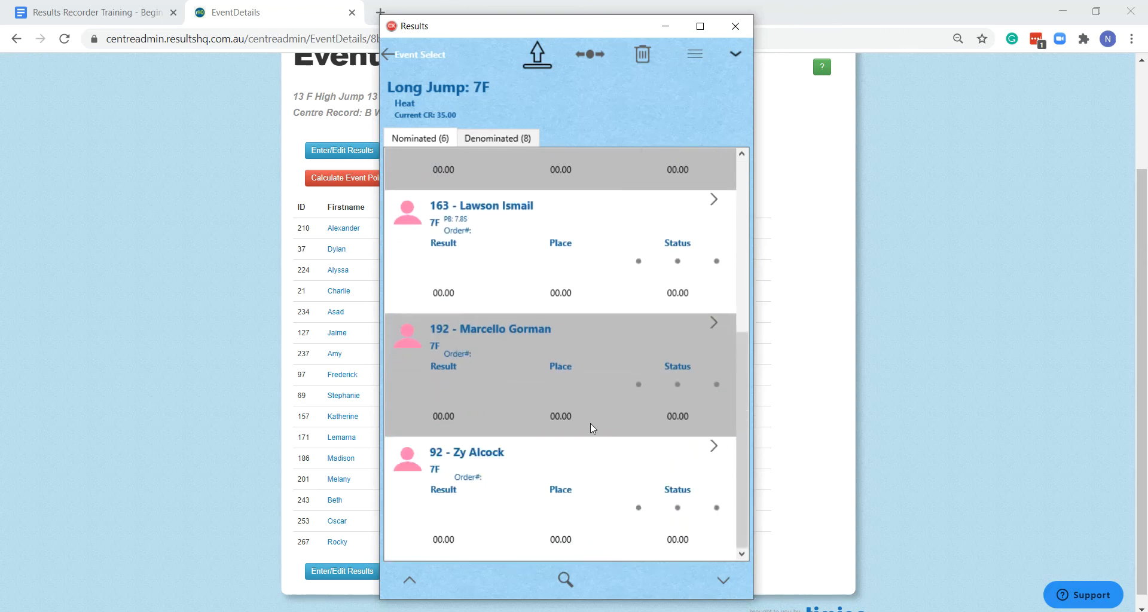
scroll(591, 423, up, 5)
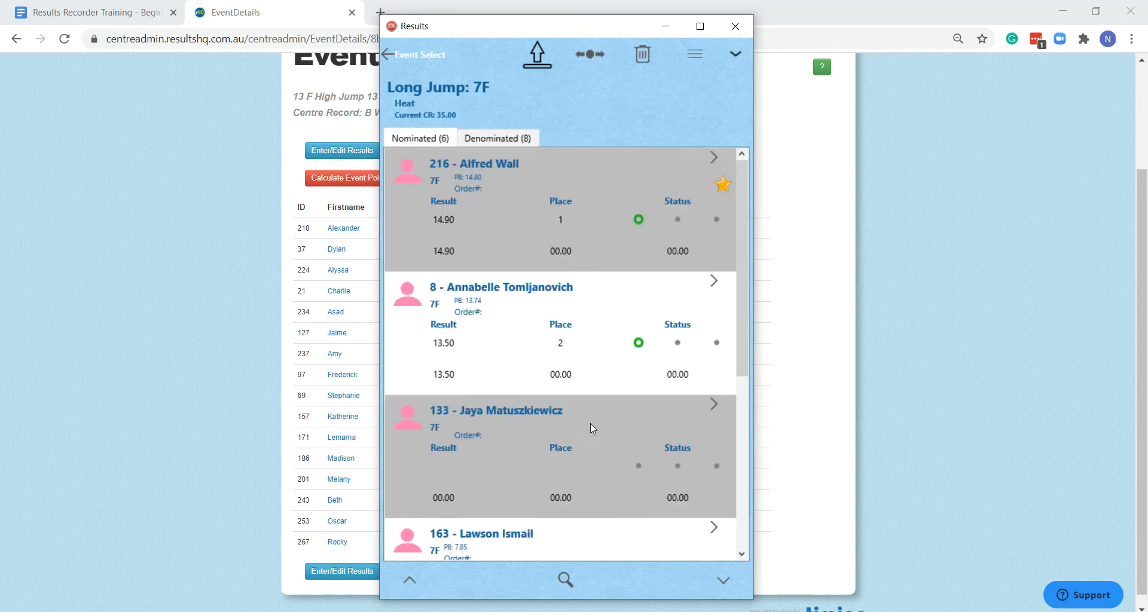
scroll(590, 423, down, 5)
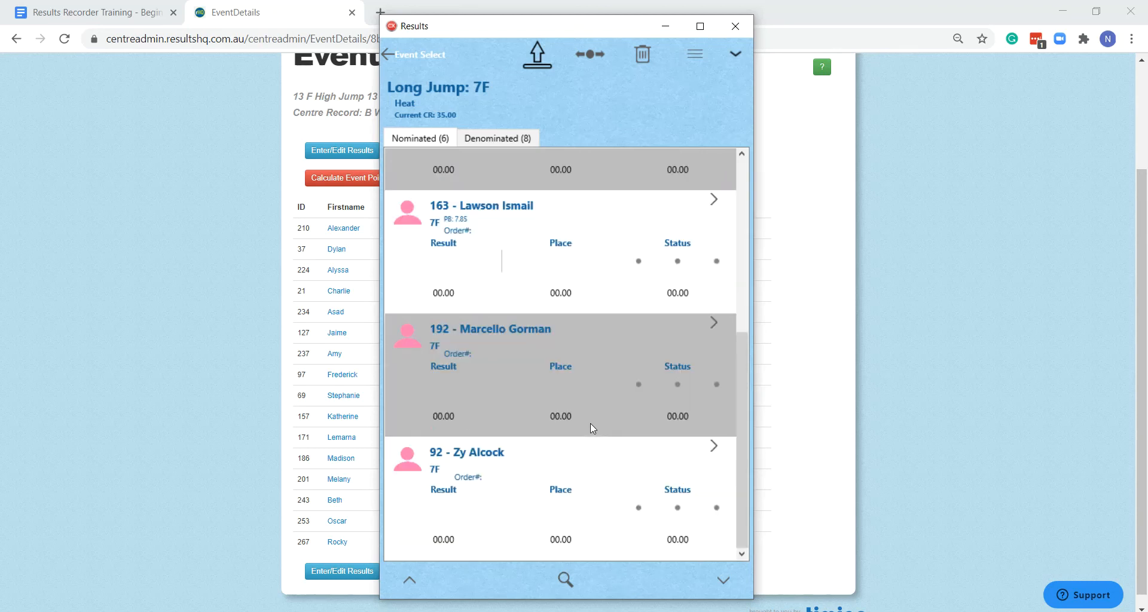
scroll(590, 424, up, 5)
click(534, 58)
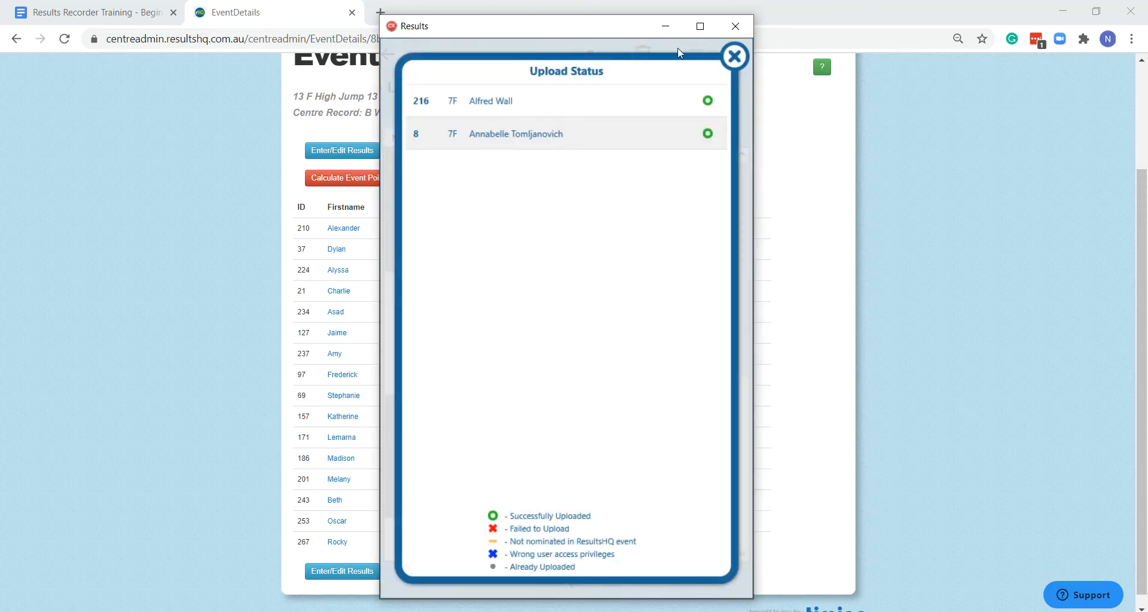
- Dismiss the upload report, return to Event Selection and deselect Long Jump 7F
click(733, 54)
click(405, 56)
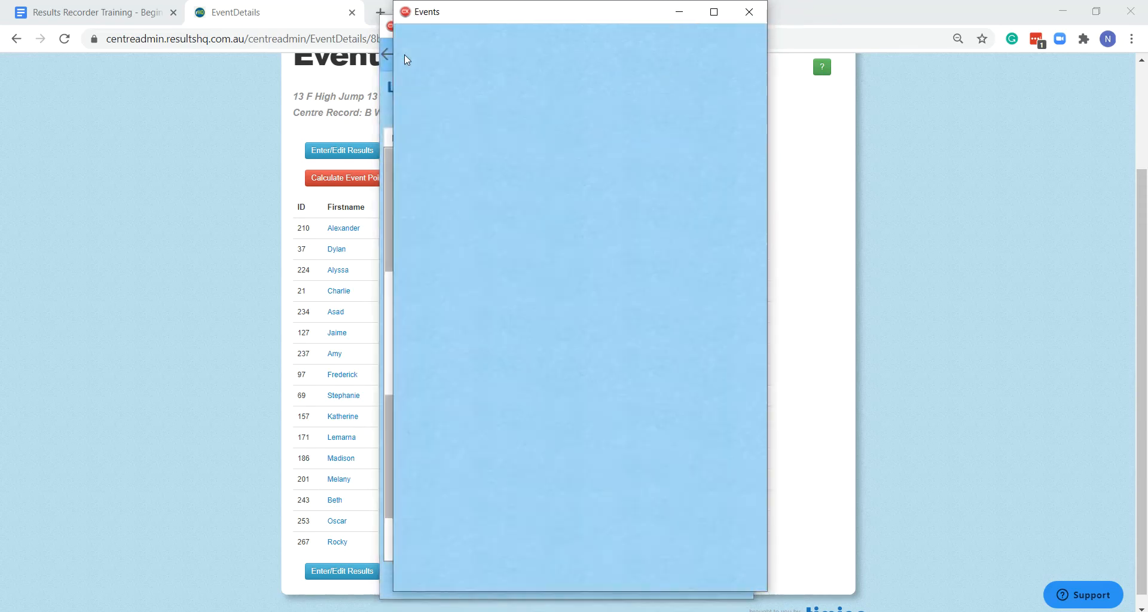
click(426, 40)
click(517, 271)
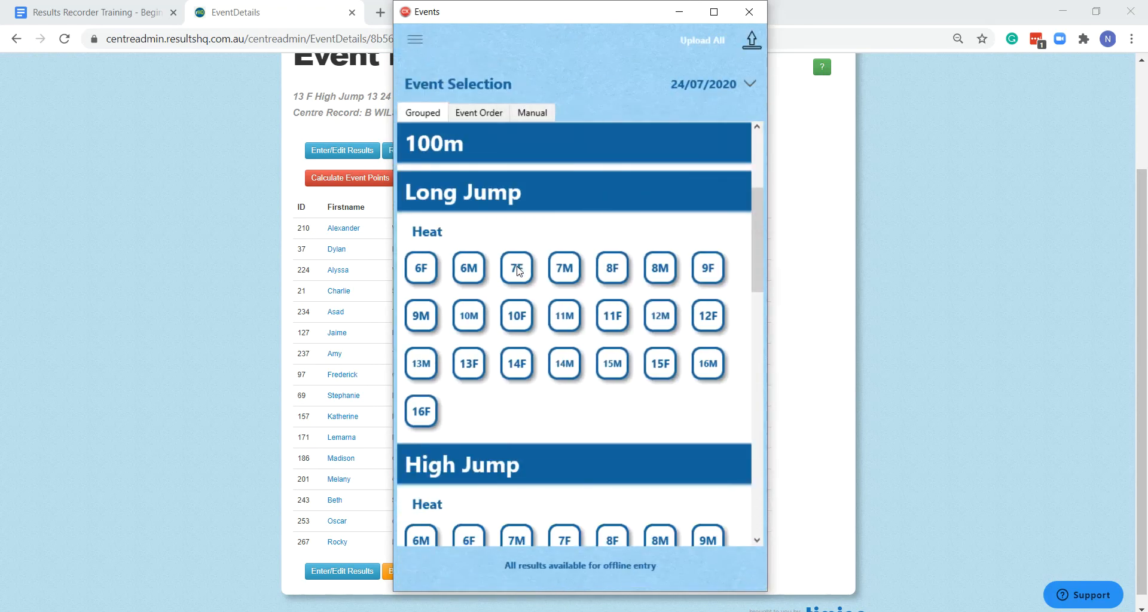
- Open a blank results sheet for the Discus 15F heat
scroll(518, 271, down, 6)
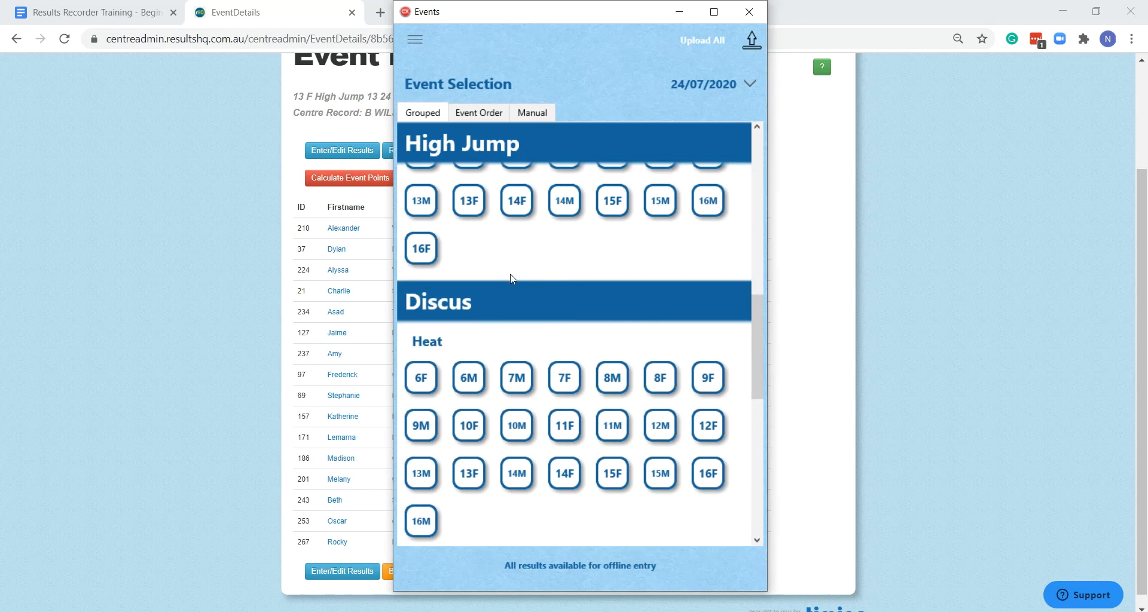
click(613, 477)
click(565, 473)
click(518, 474)
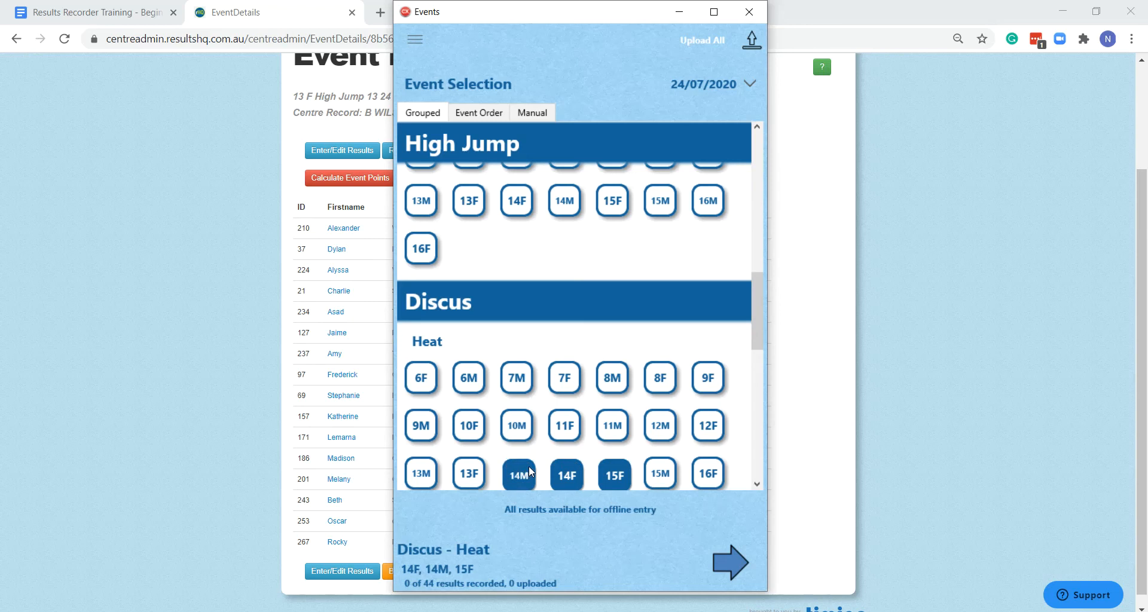
click(529, 467)
click(565, 472)
click(608, 470)
click(452, 302)
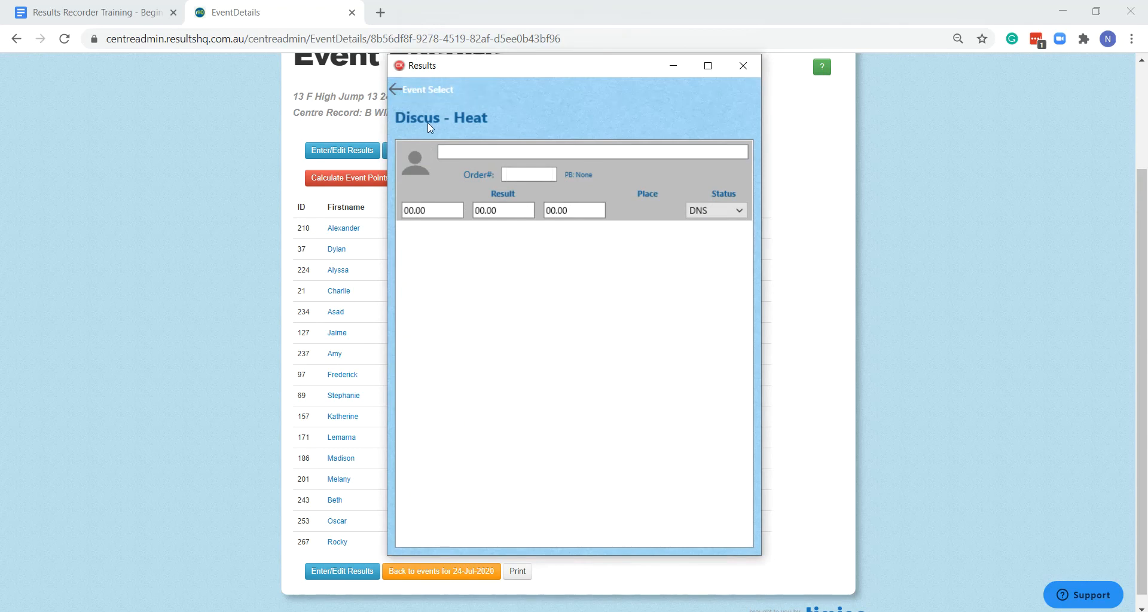
- Add athlete 12 to the Discus Heat with throws of 12.67 and 21.00
click(500, 153)
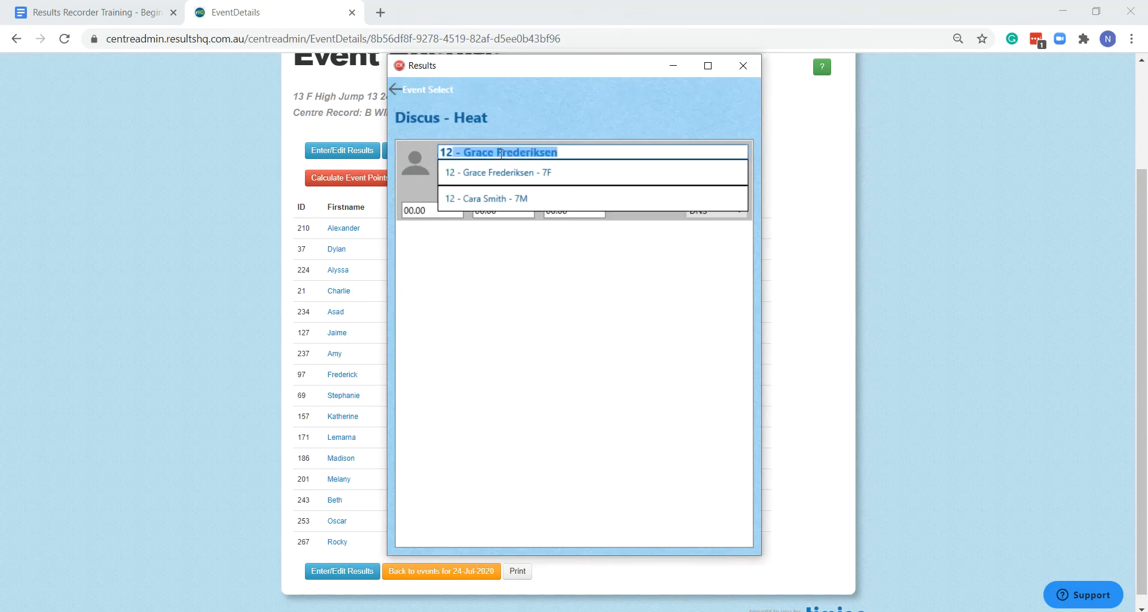
key(Return)
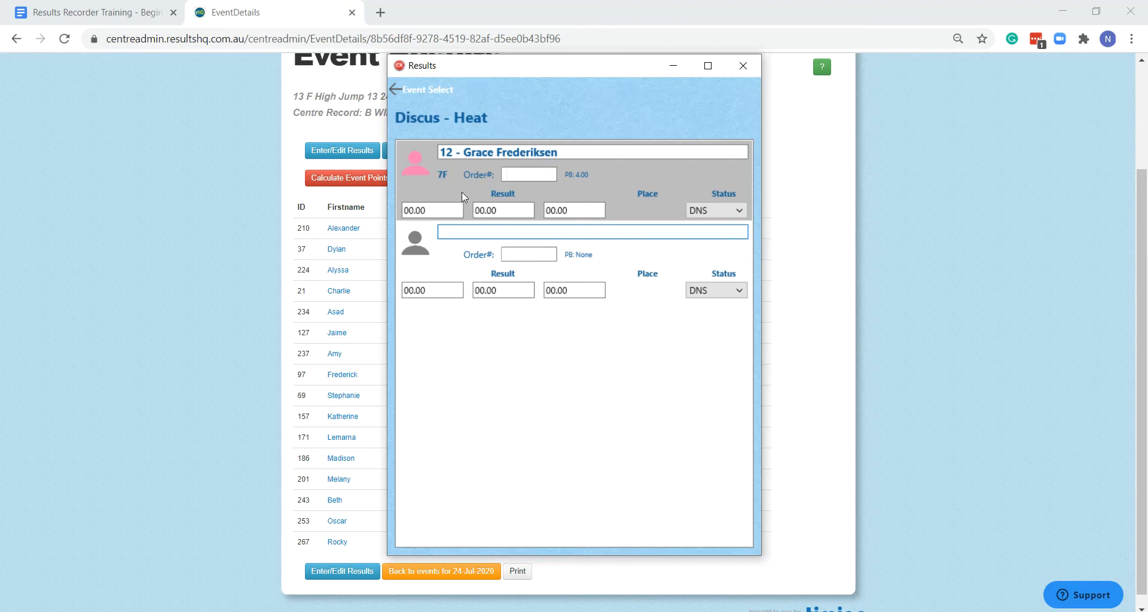
click(448, 207)
text(12)
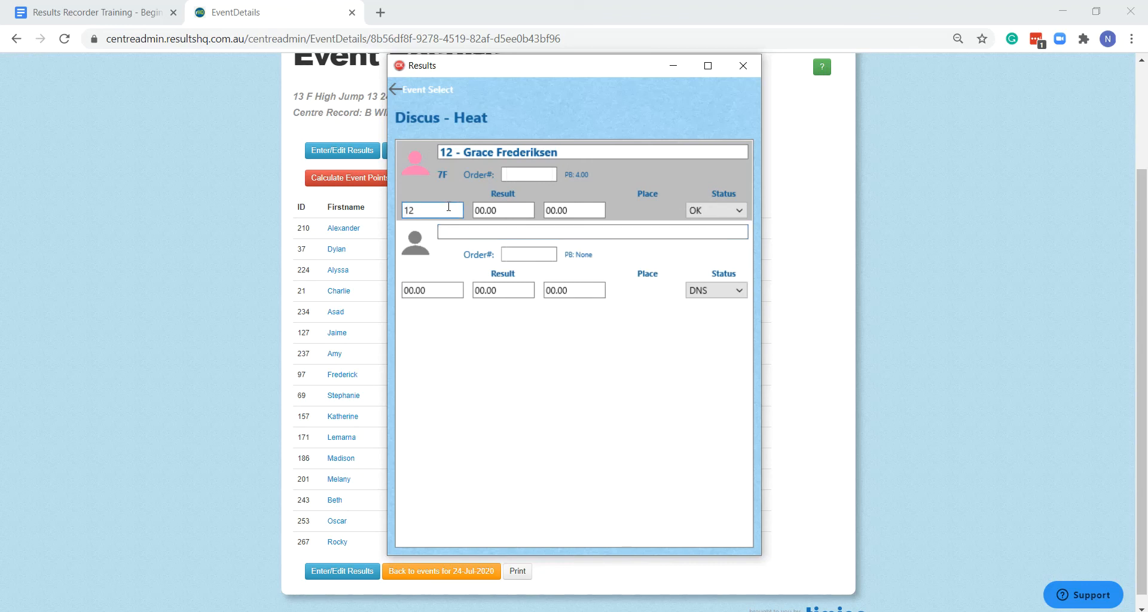
text(.67)
click(517, 211)
text(21)
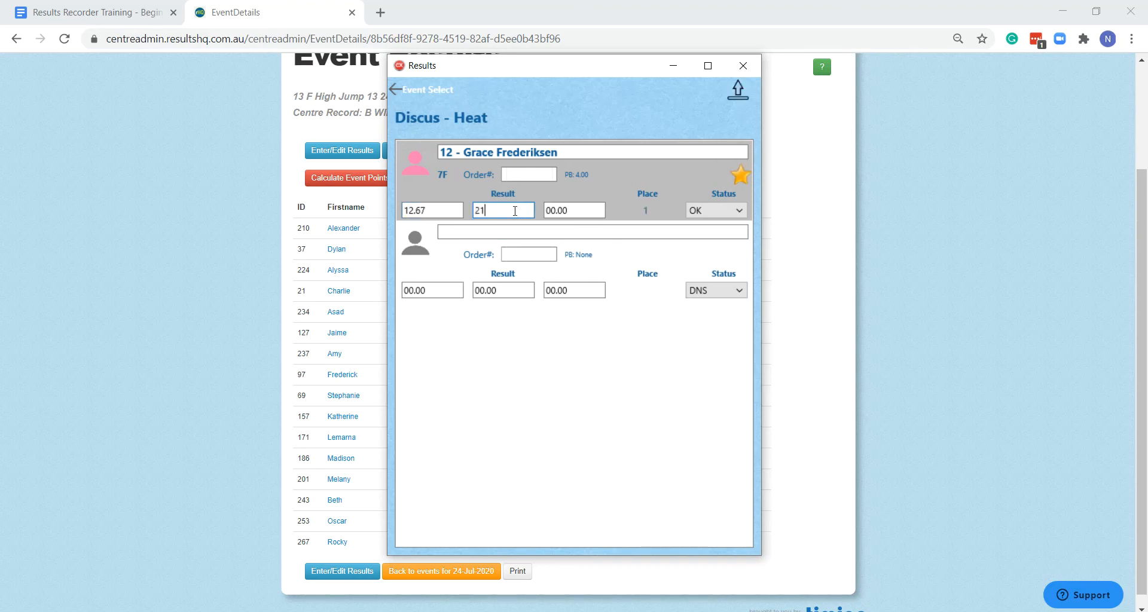
key(Tab)
- Add athletes 45 and 104, then upload the Discus Heat results
click(465, 232)
key(Return)
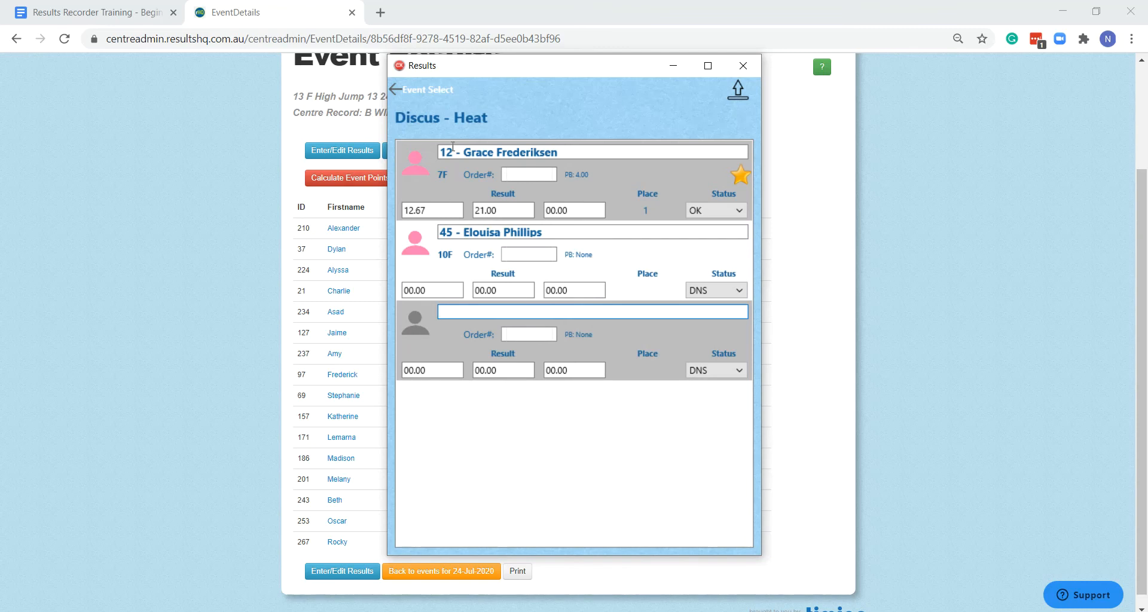
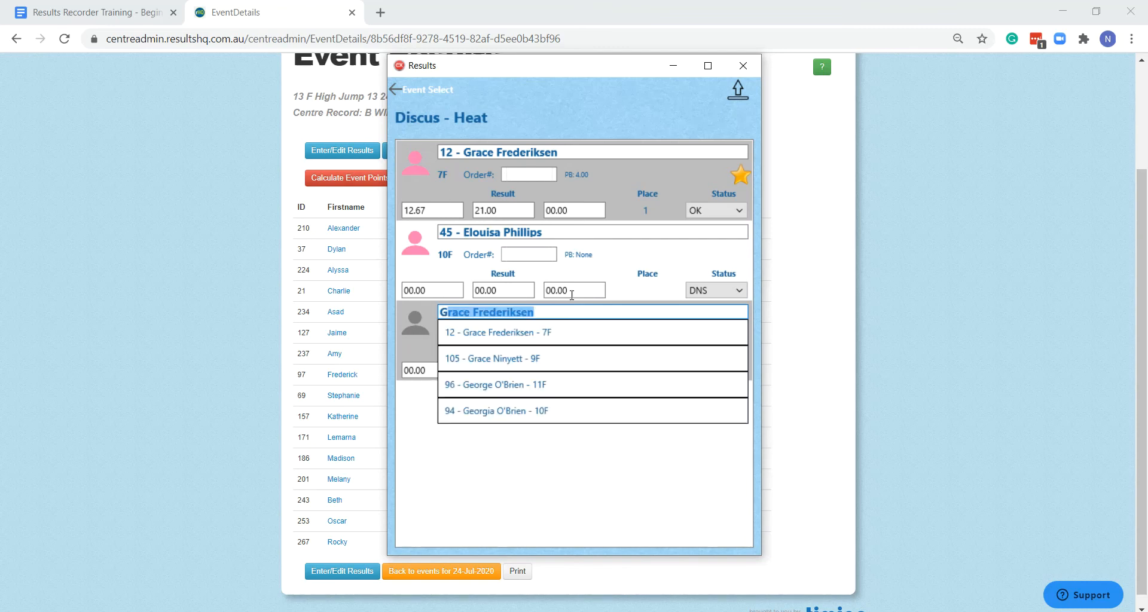
click(526, 389)
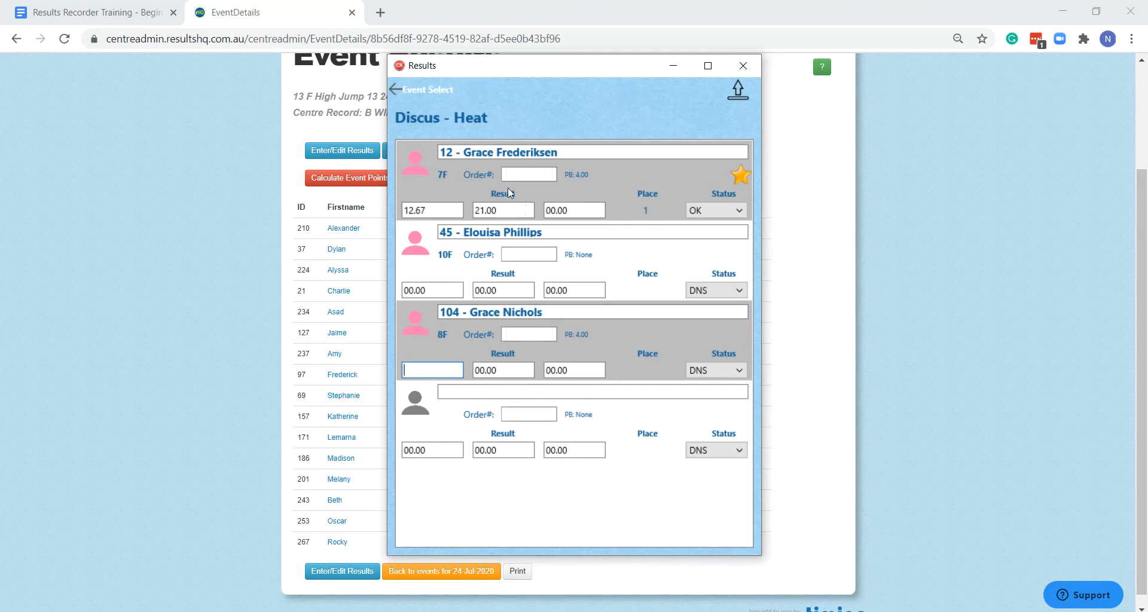
click(738, 90)
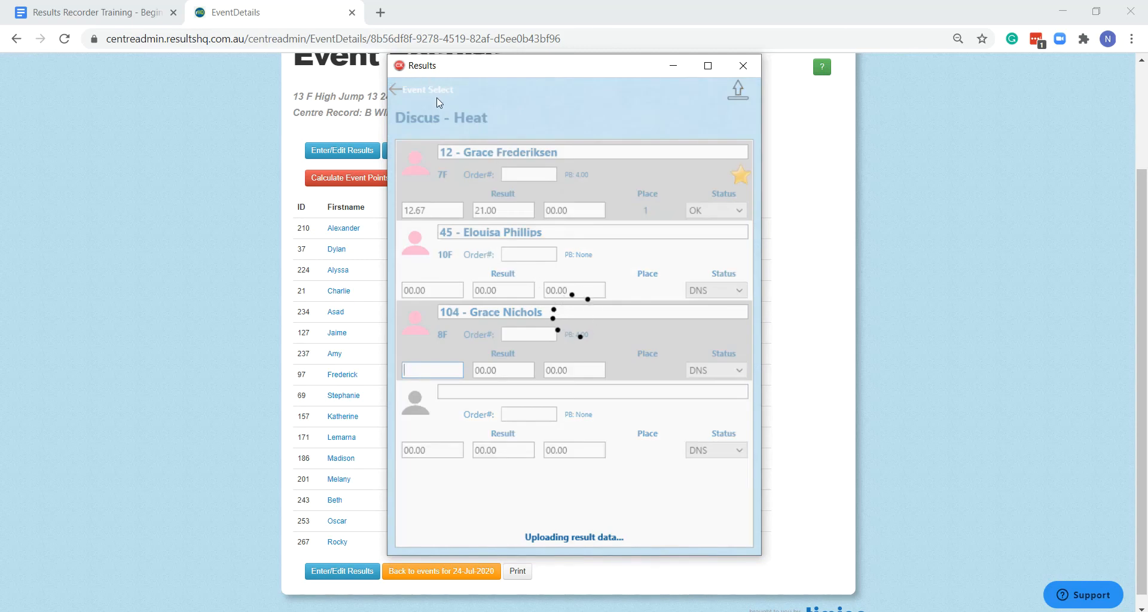
click(742, 95)
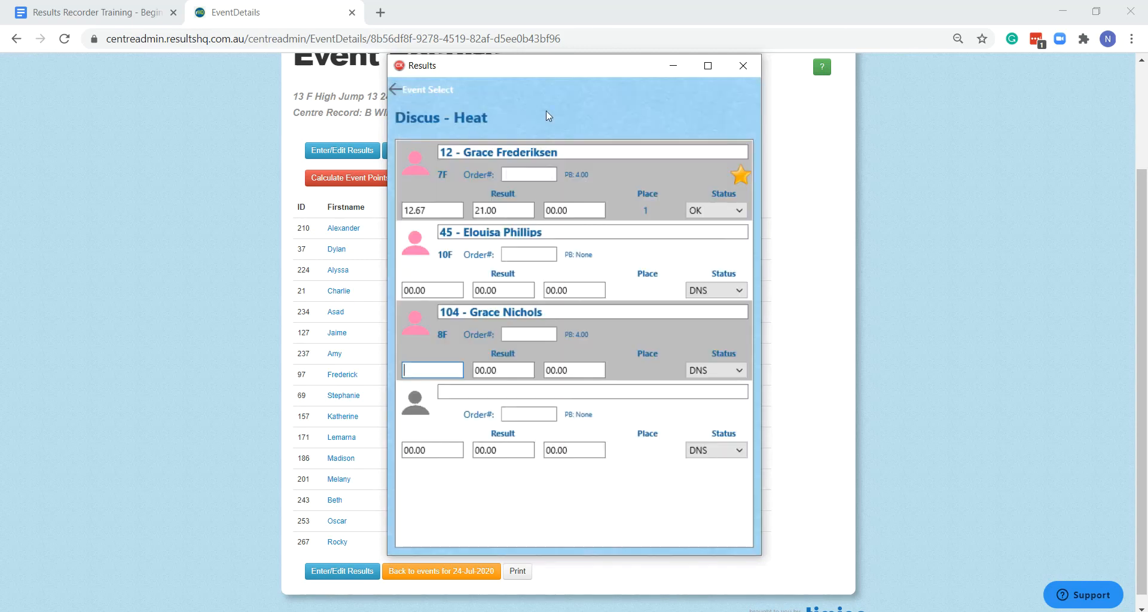
- Upload all remaining results from Event Selection and scroll back to the top of the event list
click(418, 88)
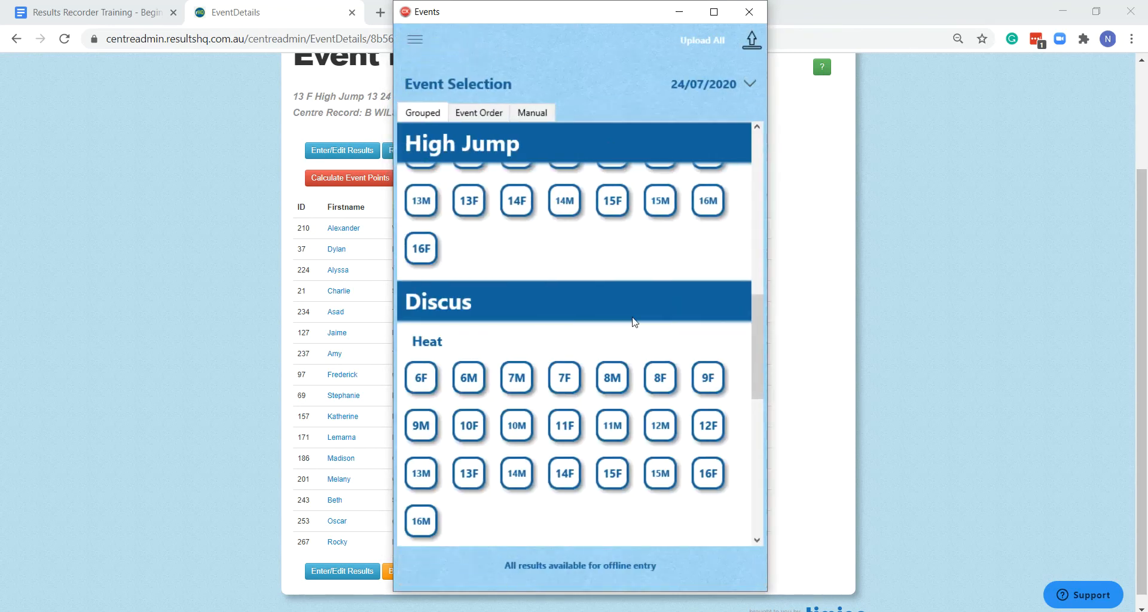
click(752, 41)
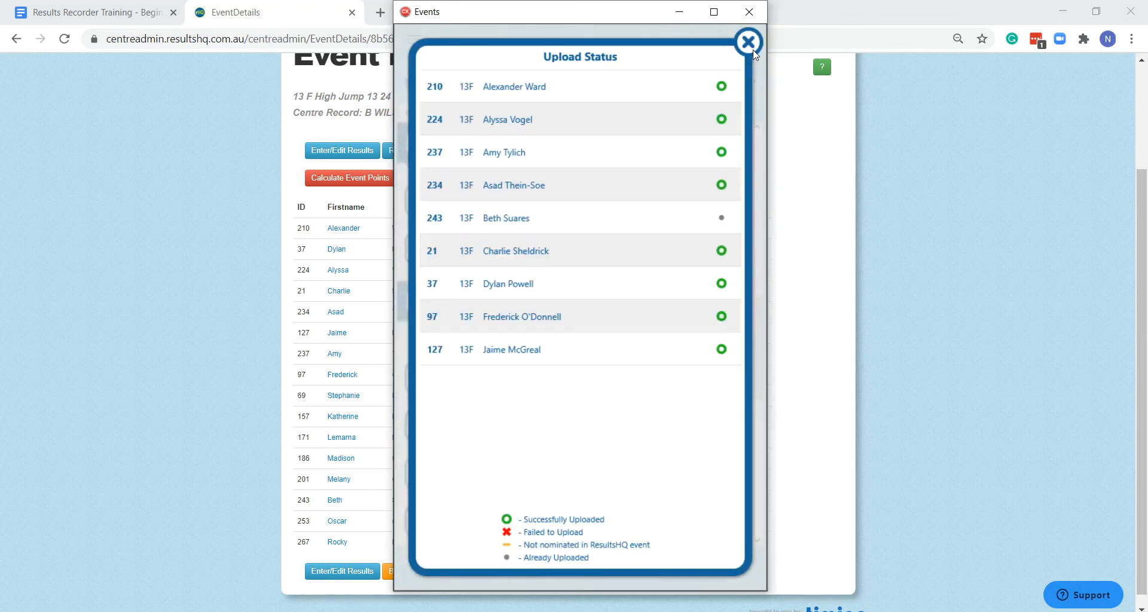
click(754, 52)
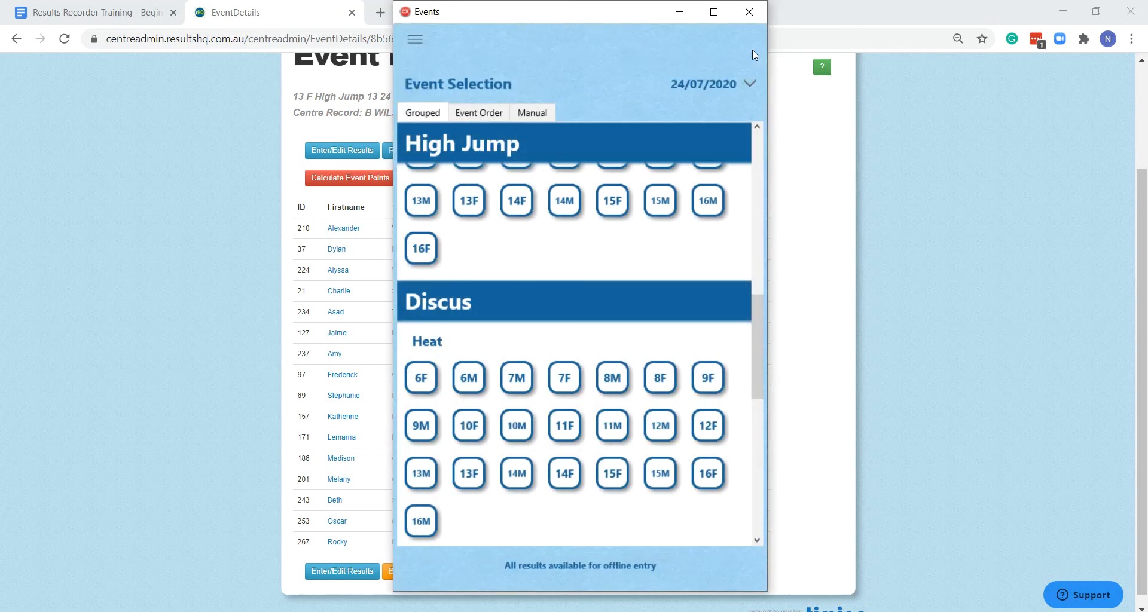
scroll(551, 422, up, 10)
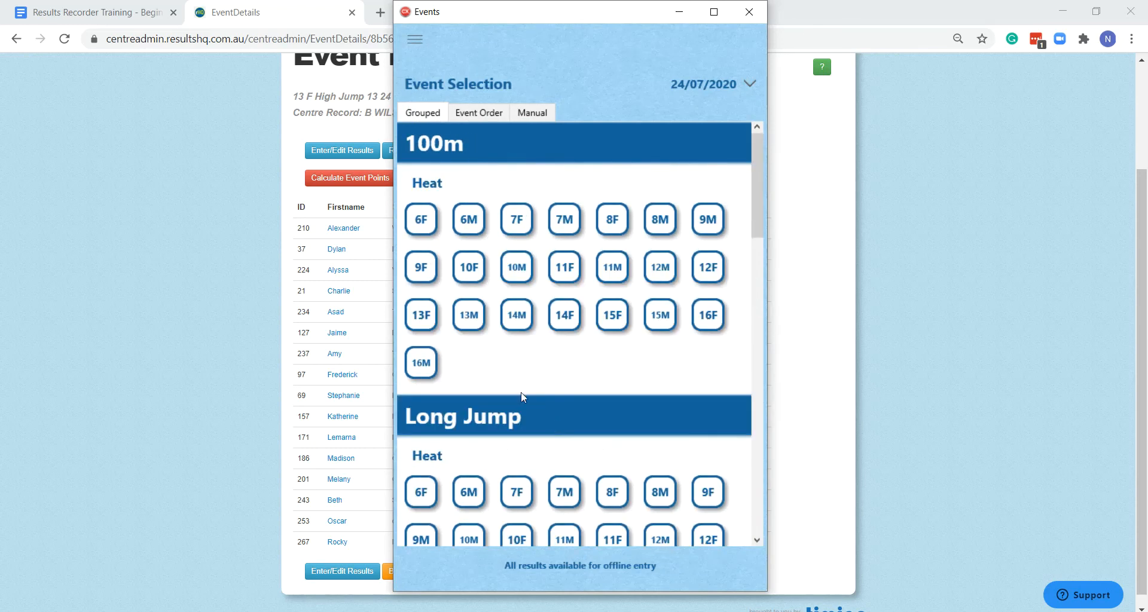
- Switch to the Results Recorder Training outline in Google Docs
click(42, 17)
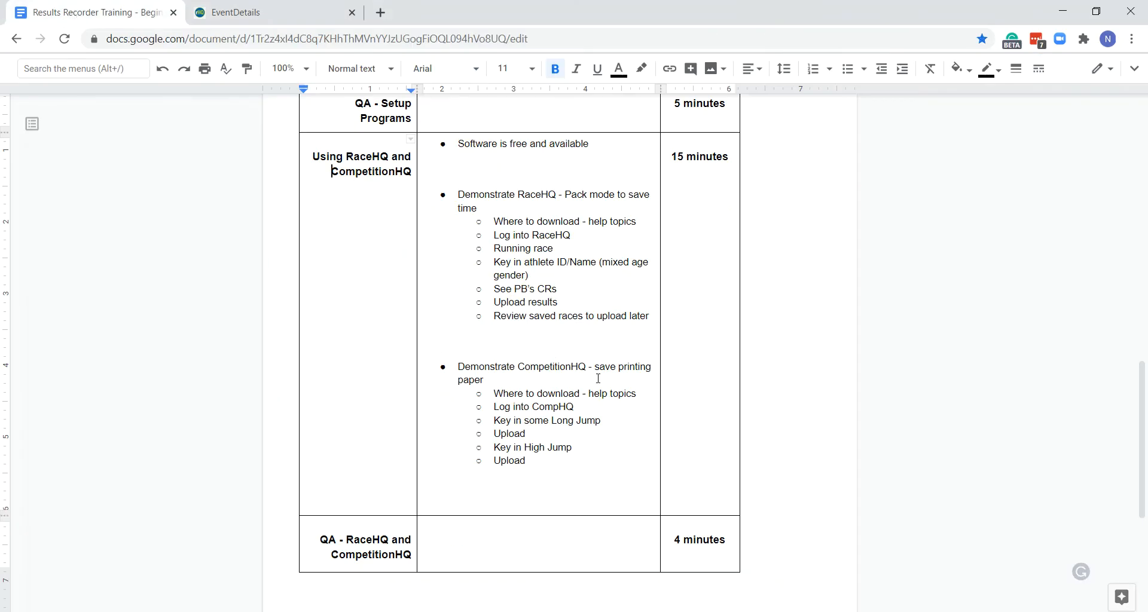